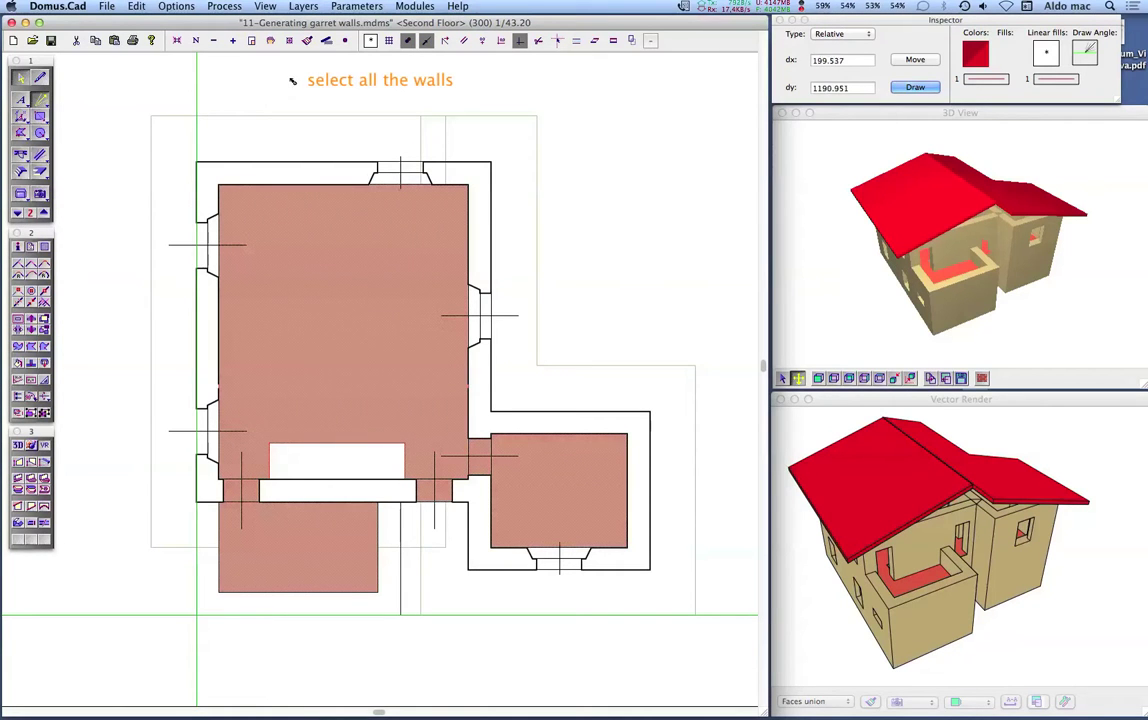
# Step: Duplicate all the Second Floor walls, including their doors and windows, onto Layer 3 (600)
pyautogui.click(41, 155)
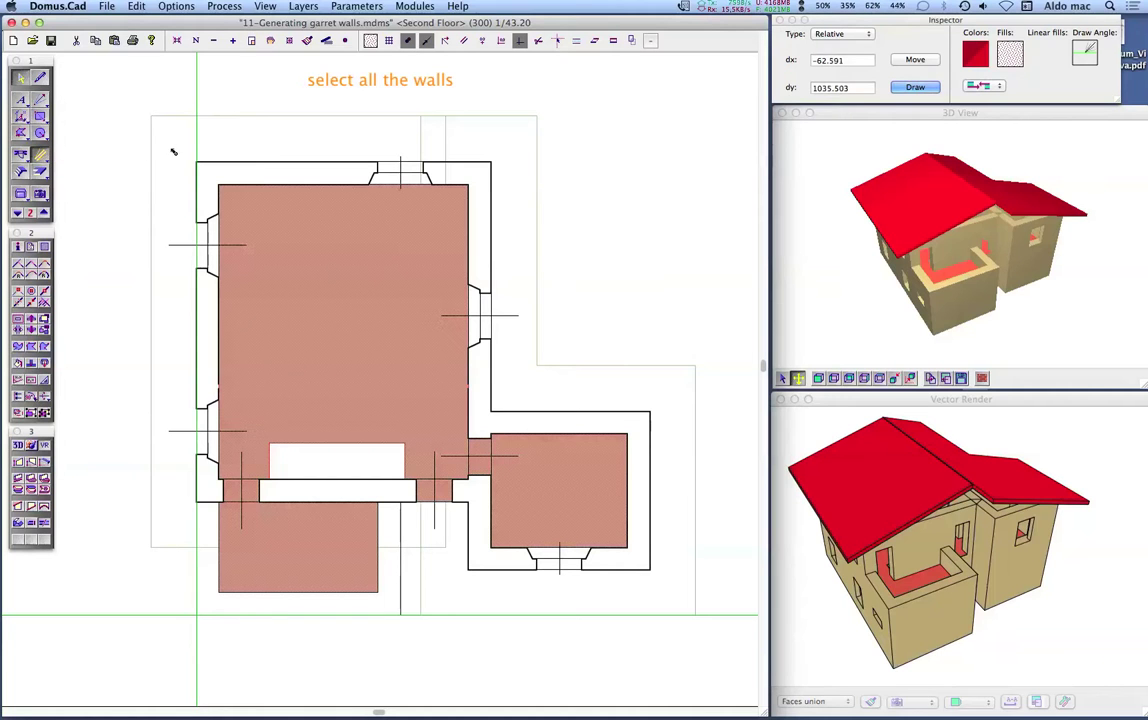
pyautogui.moveTo(139, 134); pyautogui.dragTo(673, 640)
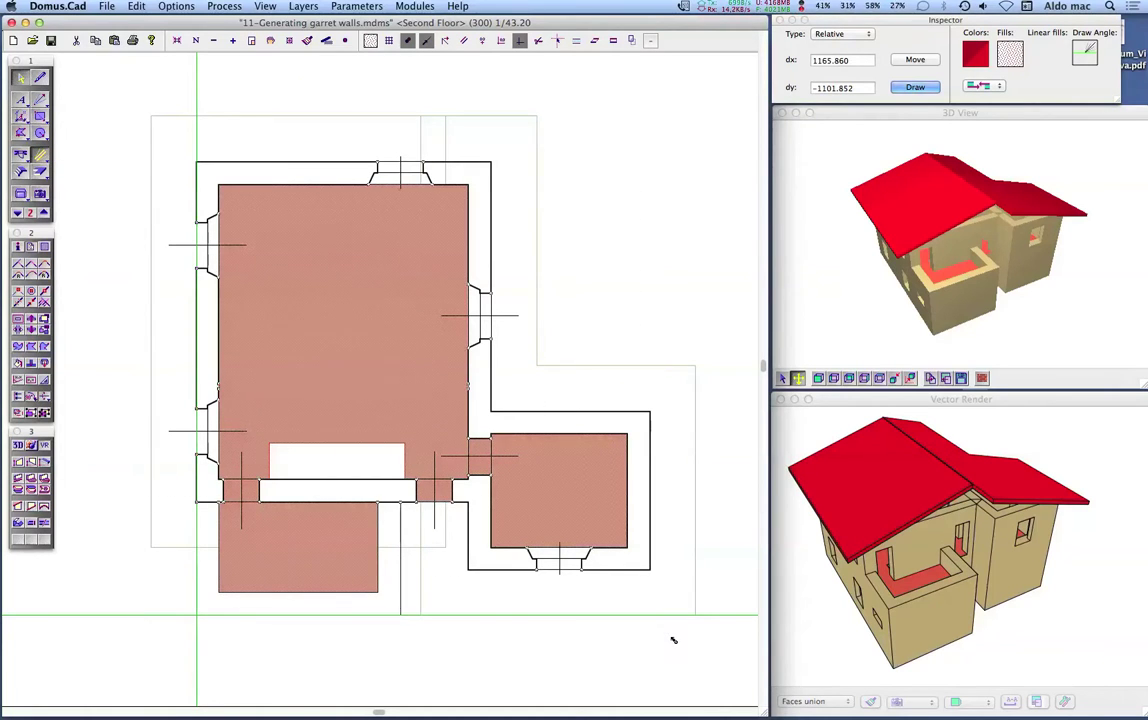
pyautogui.click(137, 7)
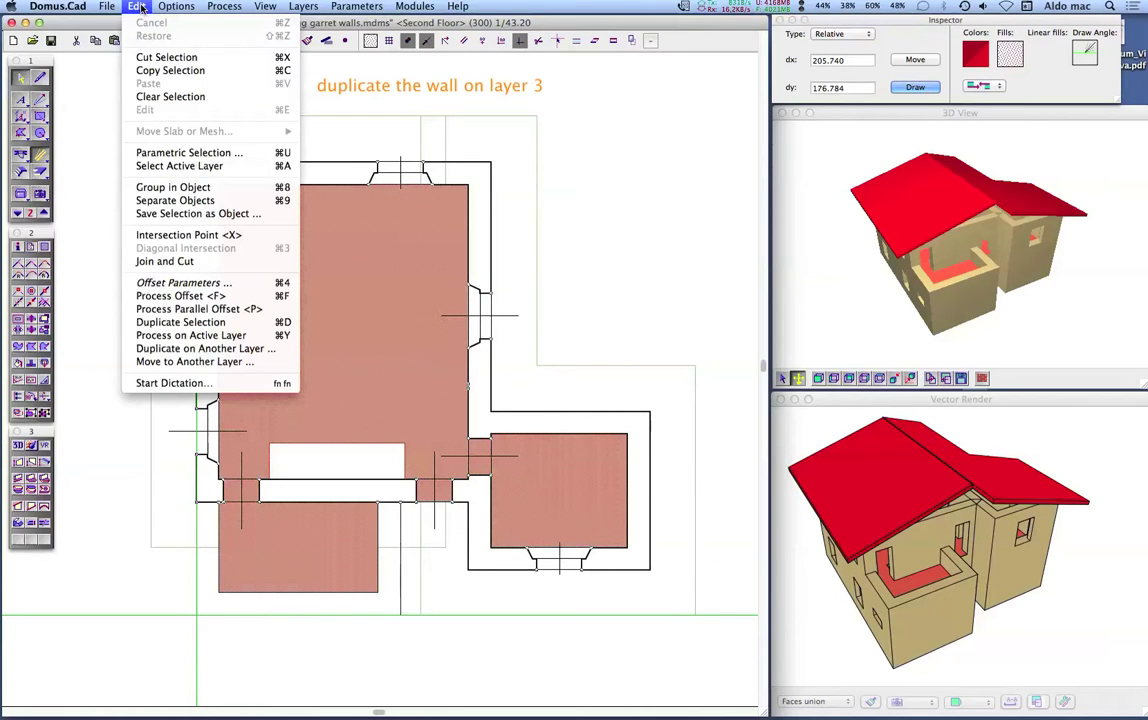
pyautogui.click(172, 350)
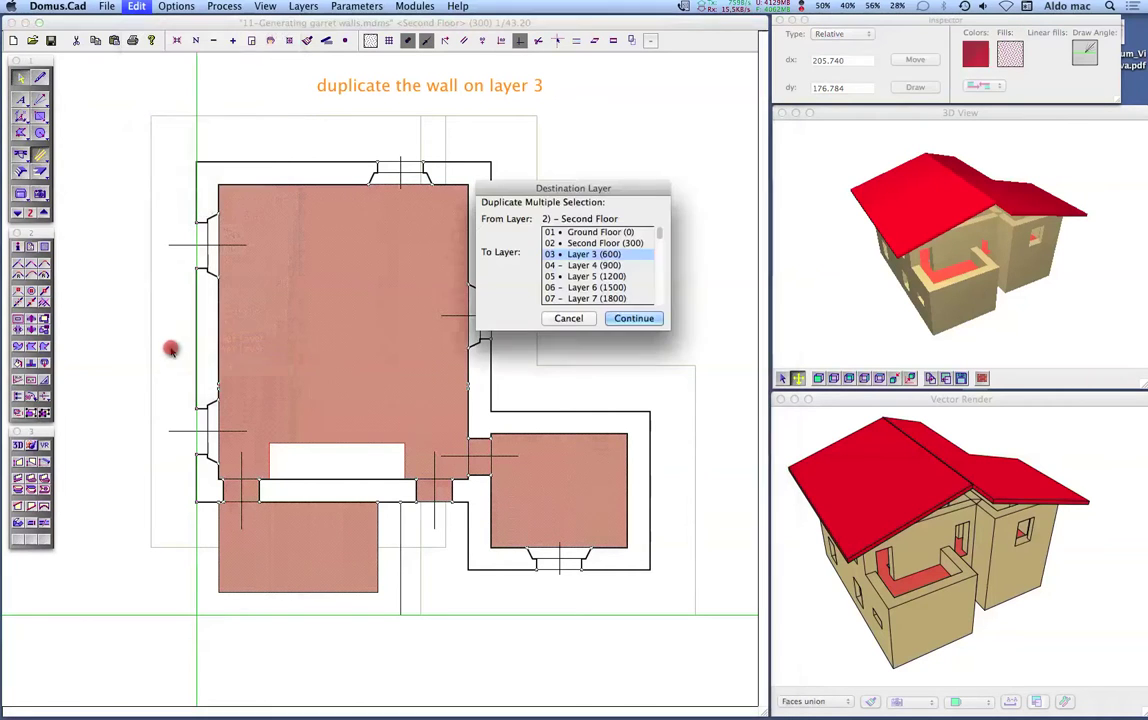
pyautogui.click(634, 319)
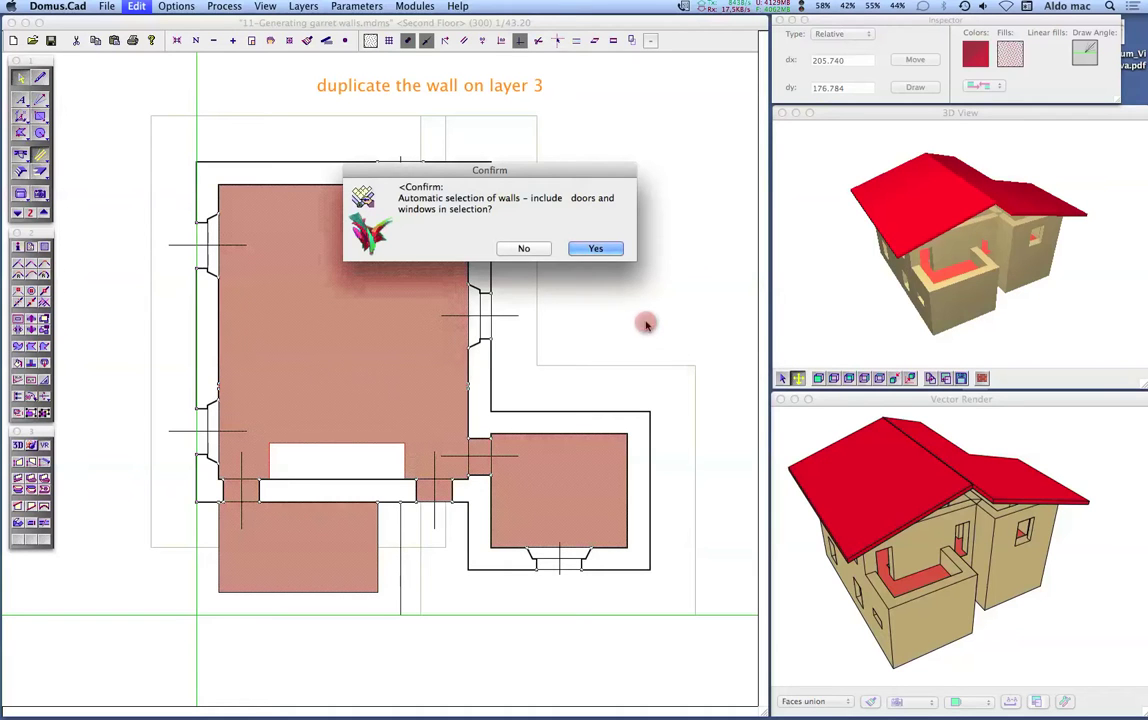
pyautogui.click(614, 250)
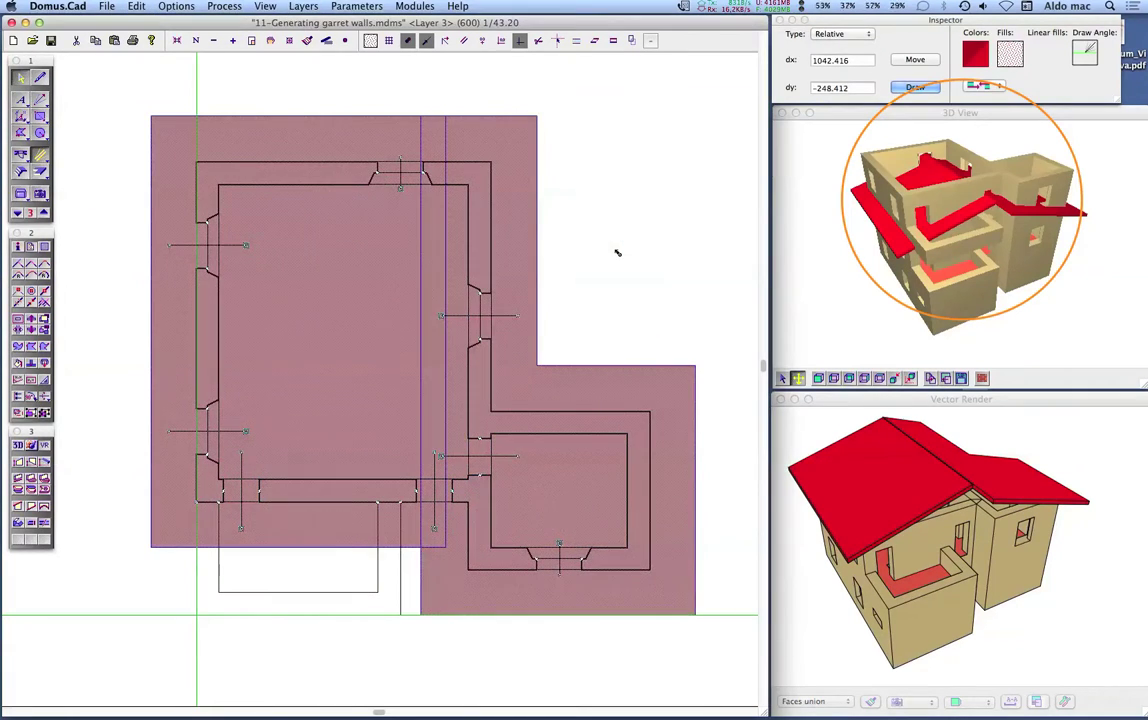
pyautogui.click(616, 250)
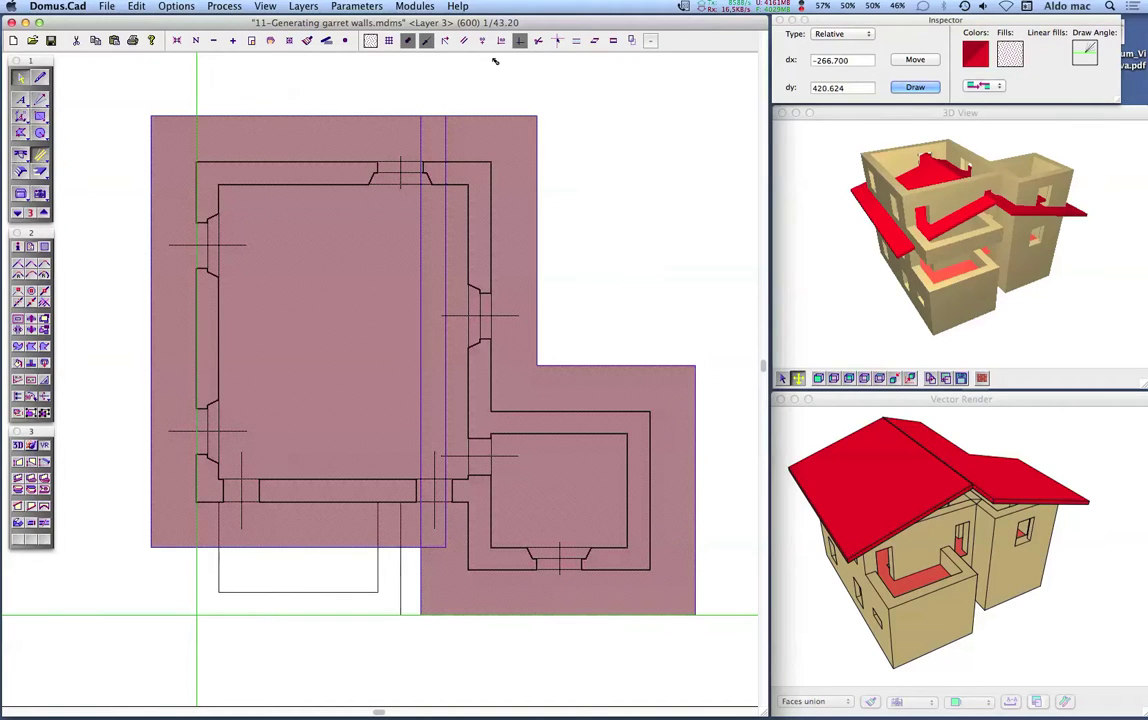
# Step: Display the wall axes and delete the balcony walls from Layer 3
pyautogui.click(576, 40)
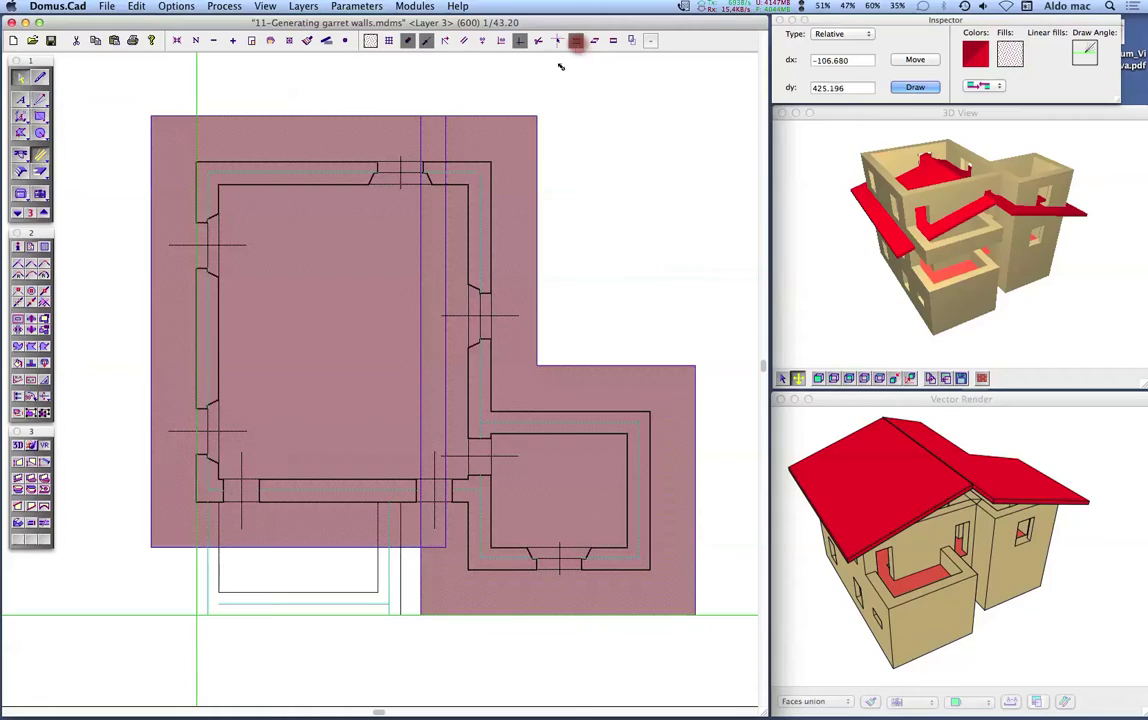
pyautogui.click(205, 558)
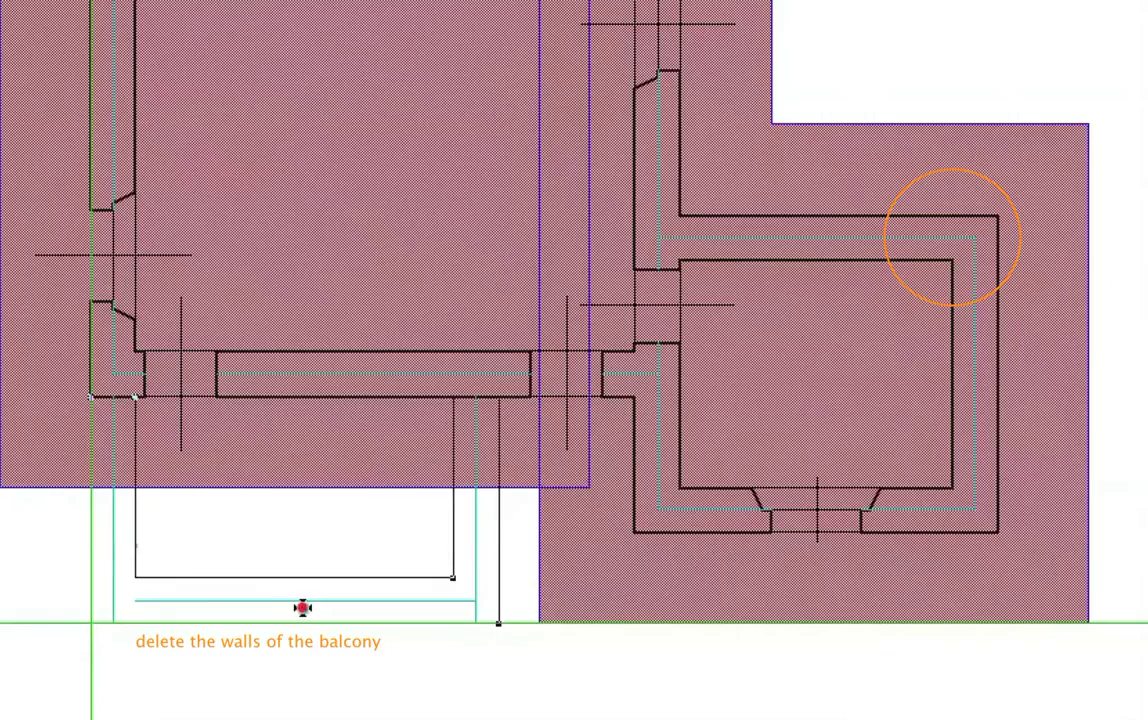
pyautogui.click(305, 618)
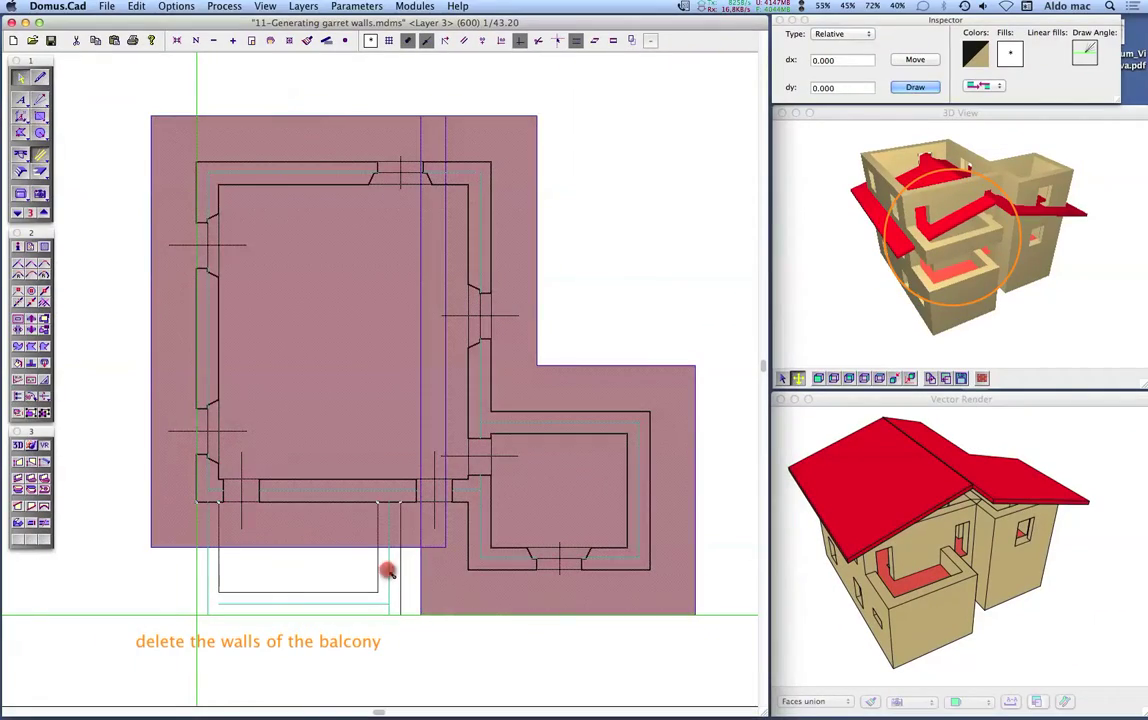
pyautogui.rightClick(391, 574)
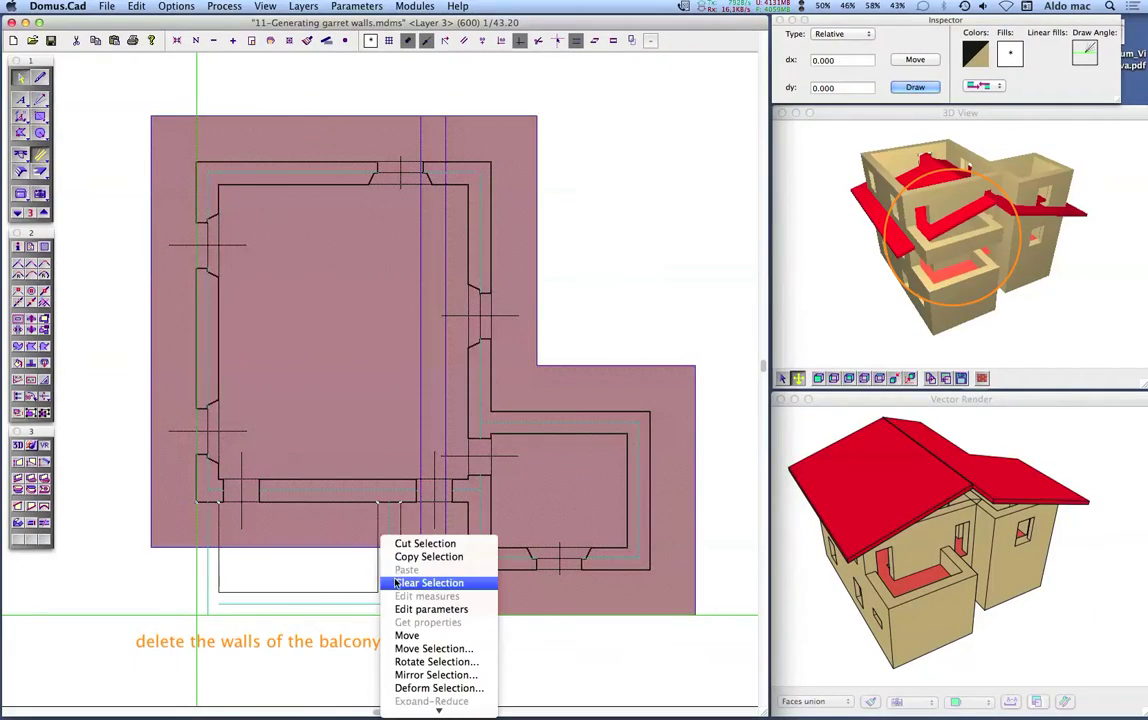
pyautogui.click(396, 582)
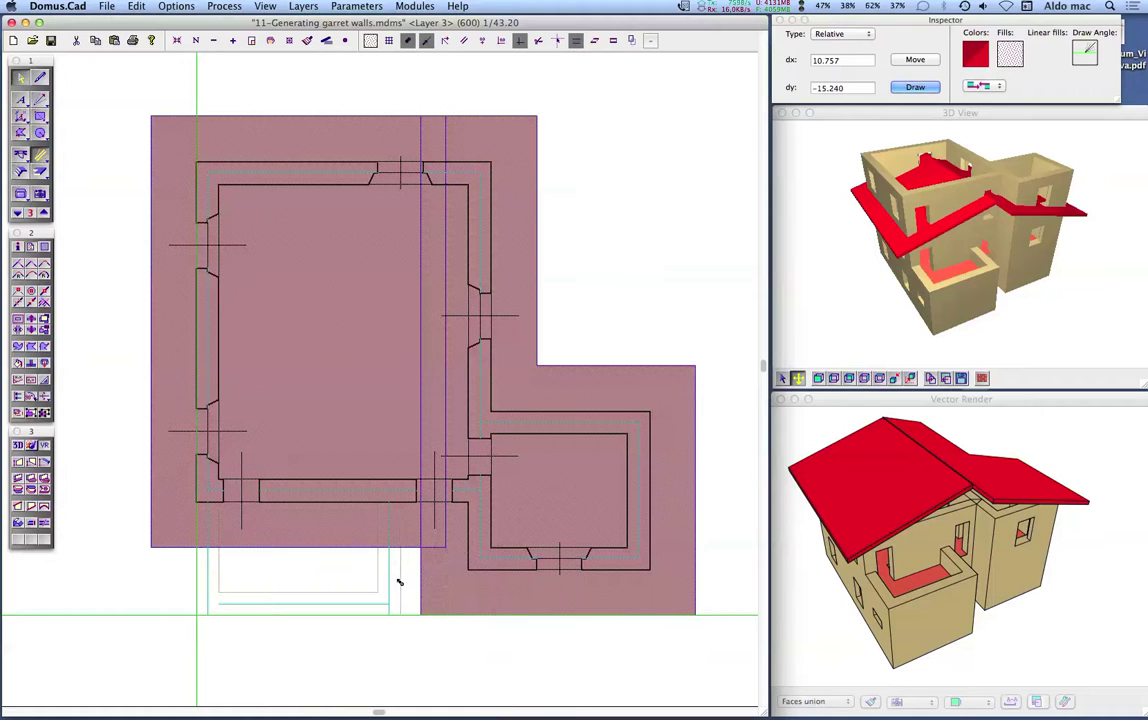
# Step: Select all the roof slabs on Layer 3 and set them to No Fill
pyautogui.click(40, 155)
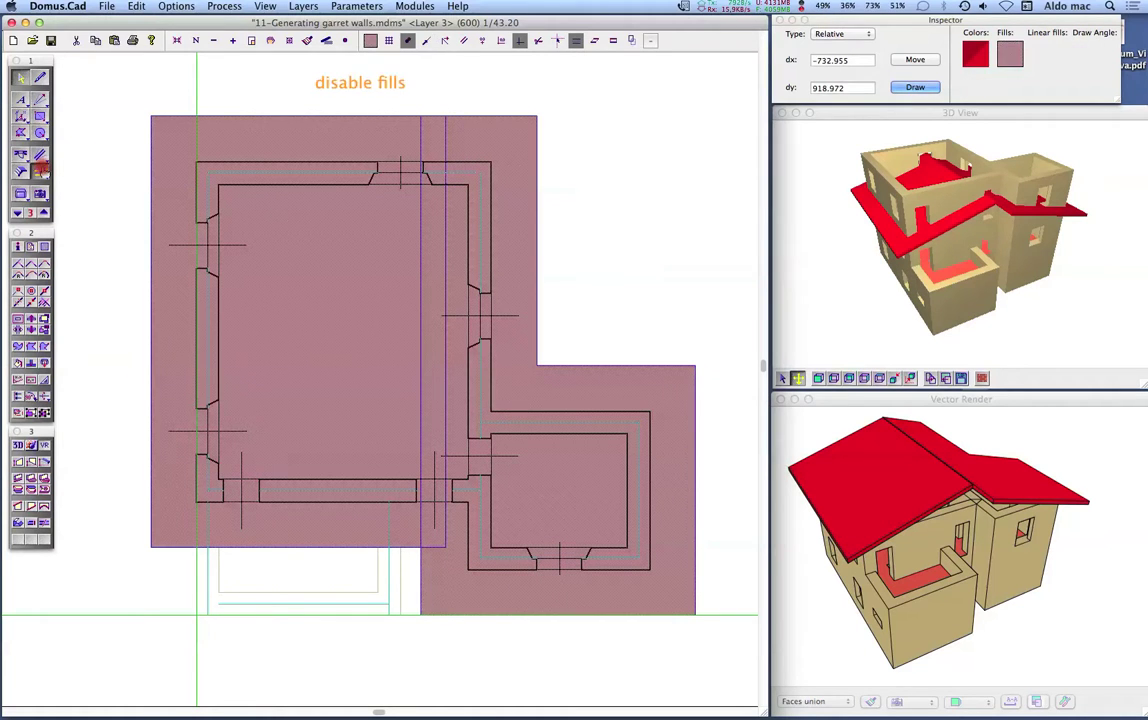
pyautogui.moveTo(117, 90); pyautogui.dragTo(722, 645)
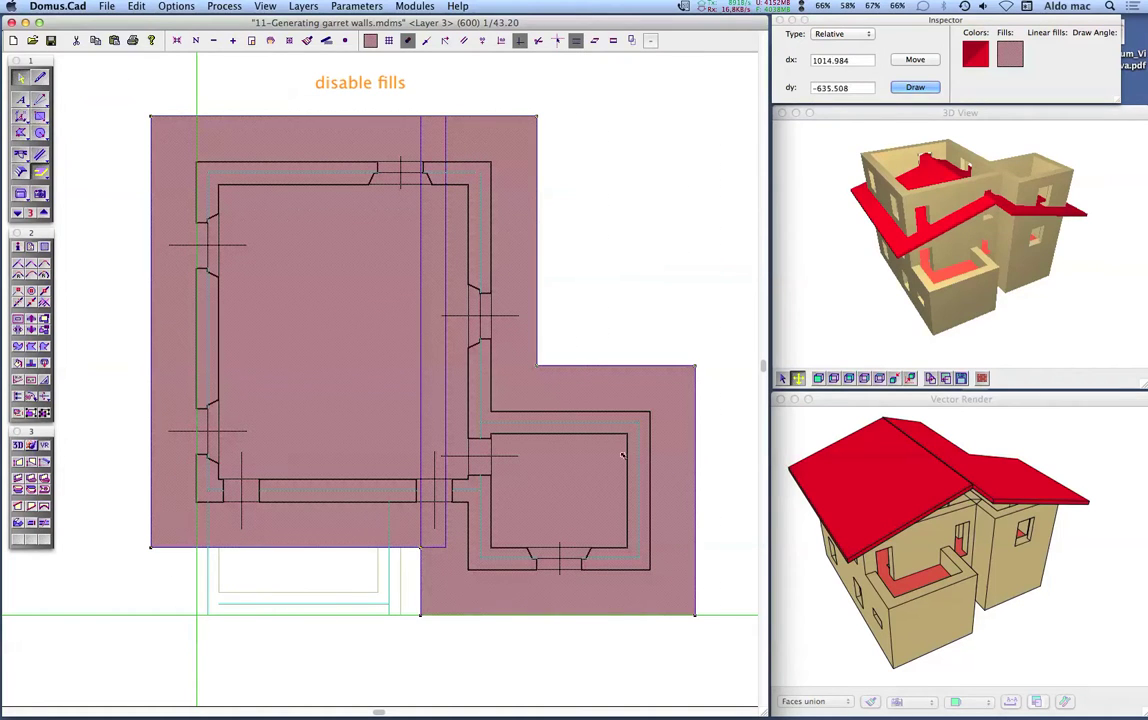
pyautogui.click(370, 42)
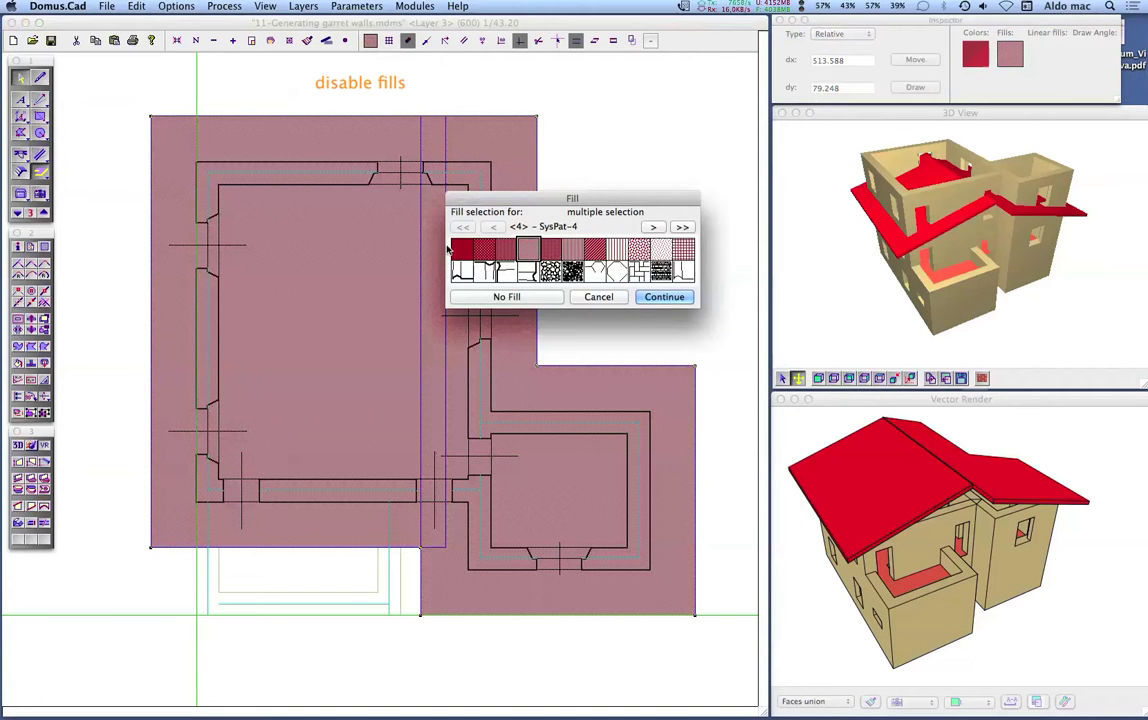
pyautogui.click(496, 297)
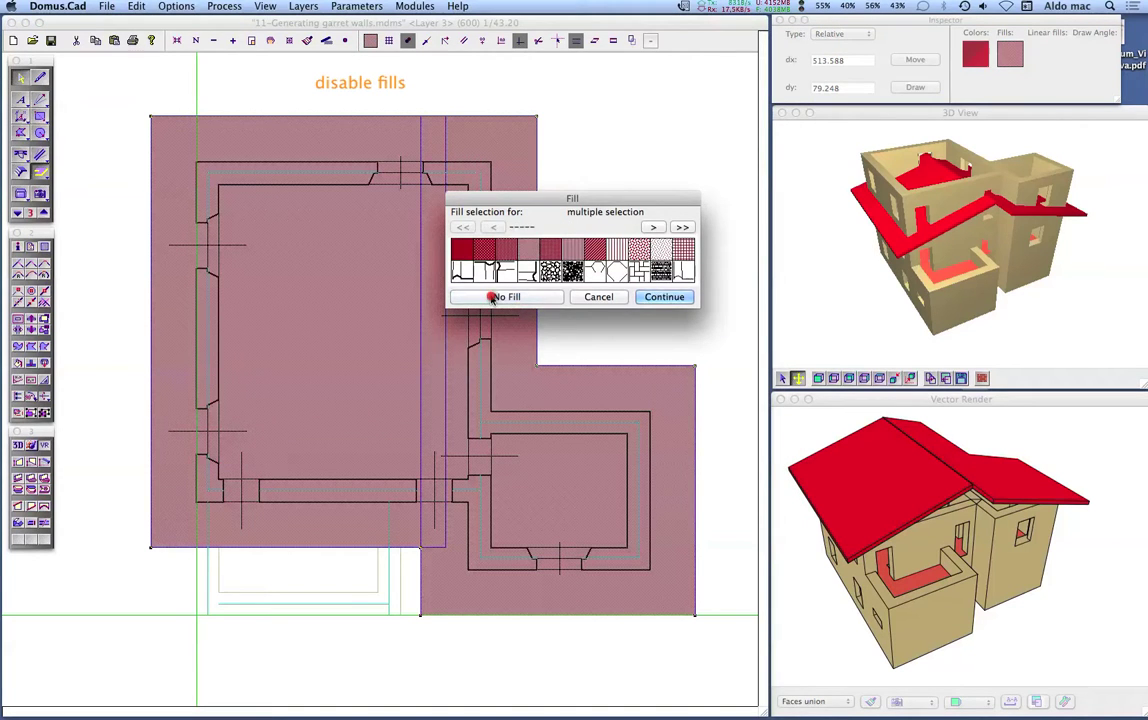
pyautogui.click(666, 297)
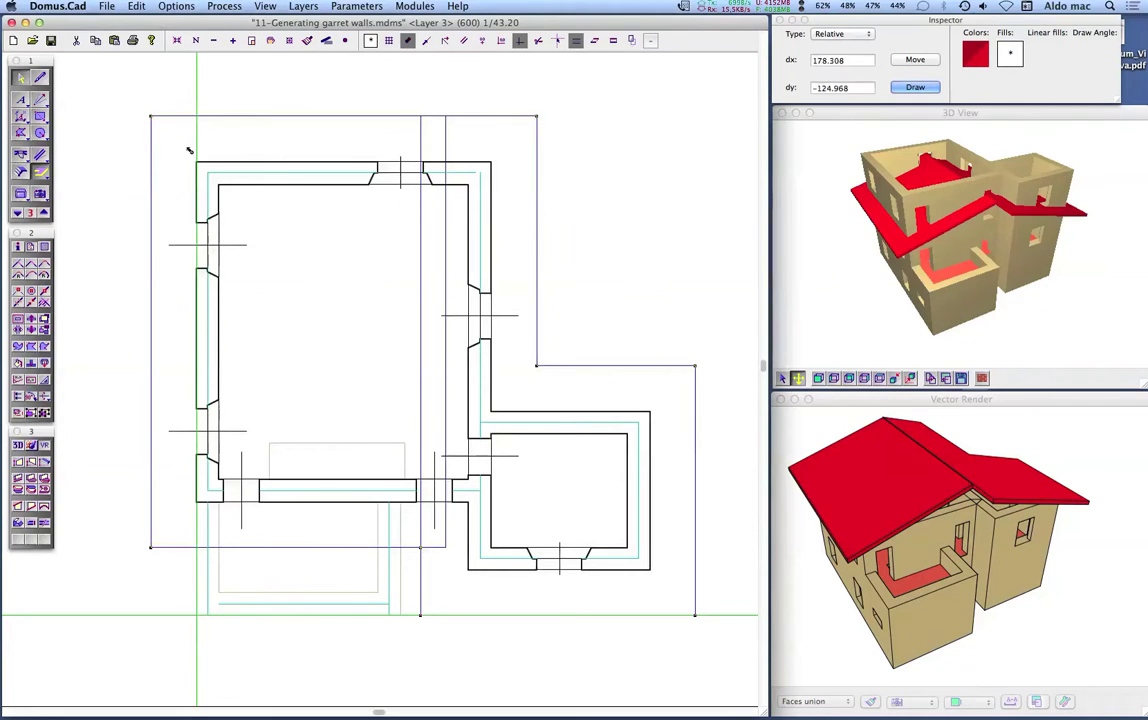
pyautogui.click(98, 123)
# Step: Select and delete the polygons used for constructing the roofs
pyautogui.click(40, 117)
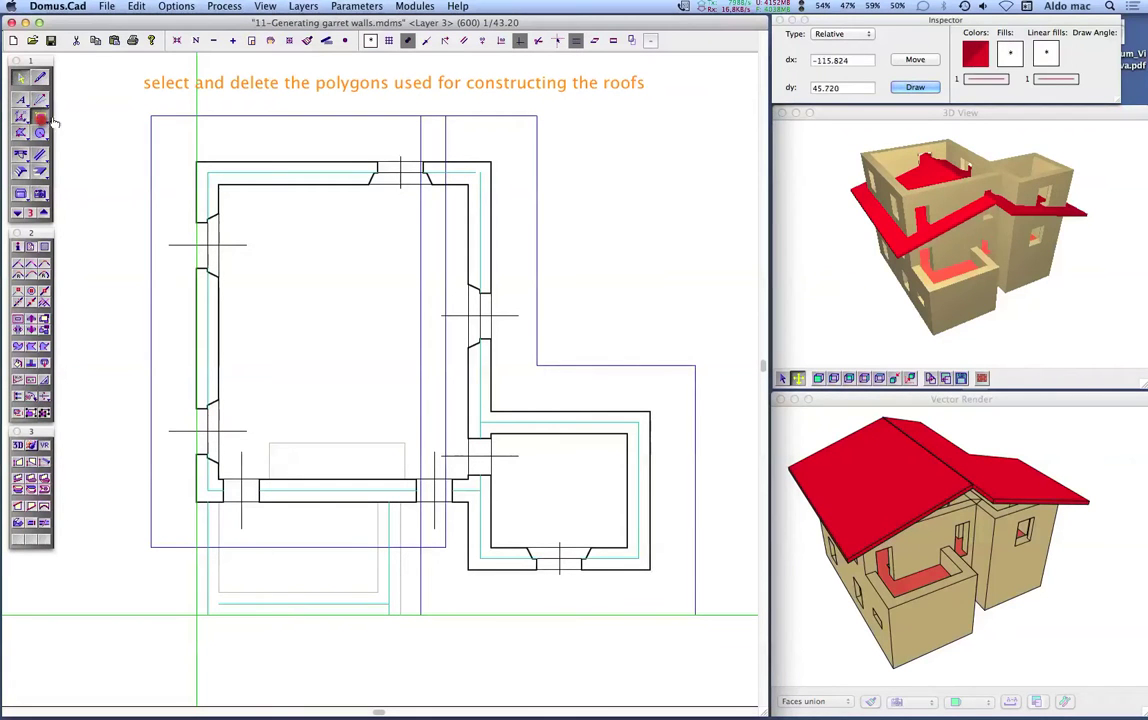
pyautogui.moveTo(102, 95); pyautogui.dragTo(715, 646)
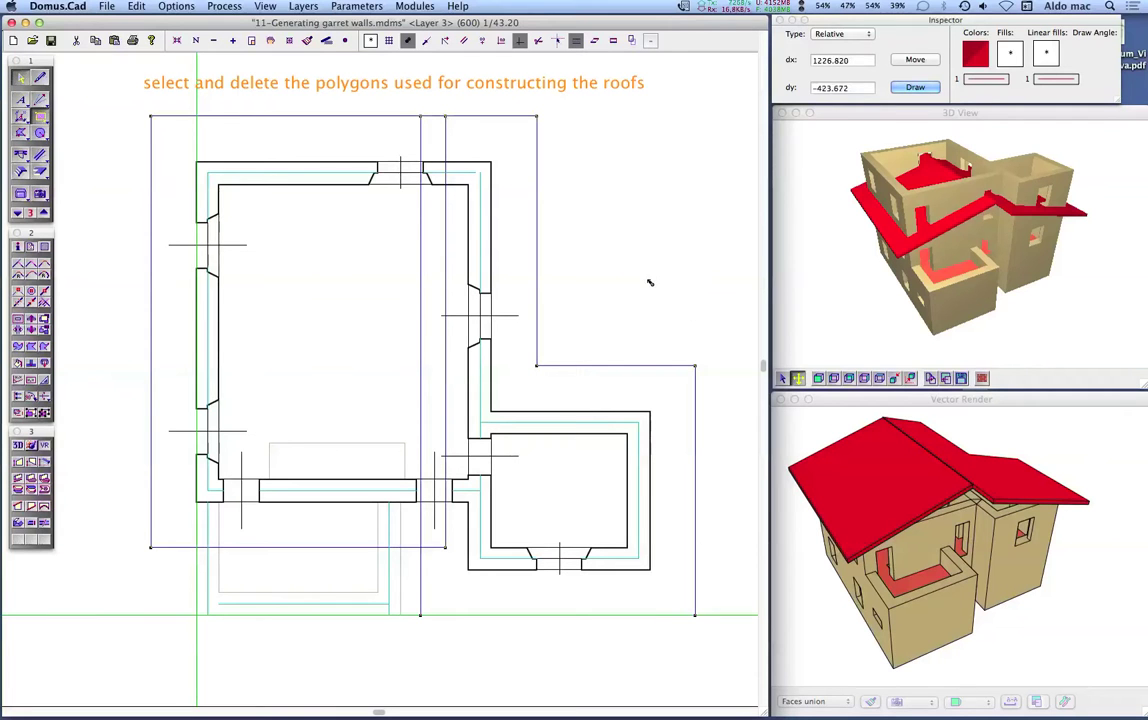
pyautogui.rightClick(638, 241)
pyautogui.click(643, 287)
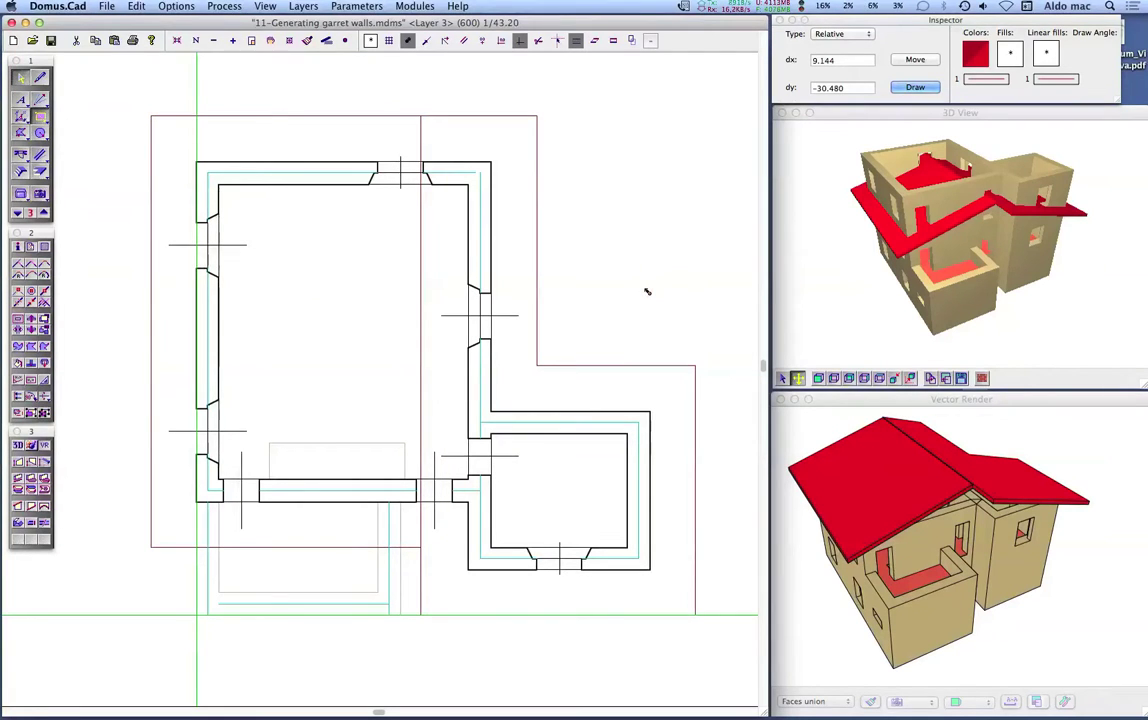
# Step: Select and delete all the windows and doors in the Layer 3 walls
pyautogui.click(21, 154)
pyautogui.moveTo(110, 102); pyautogui.dragTo(699, 645)
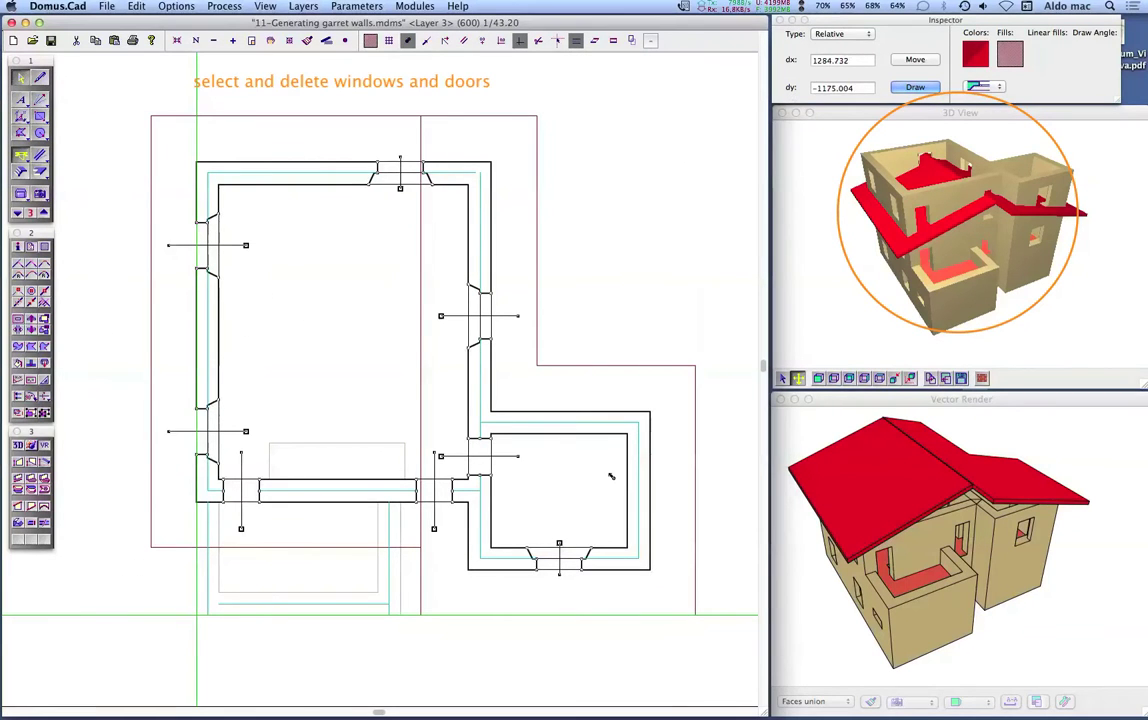
pyautogui.rightClick(576, 300)
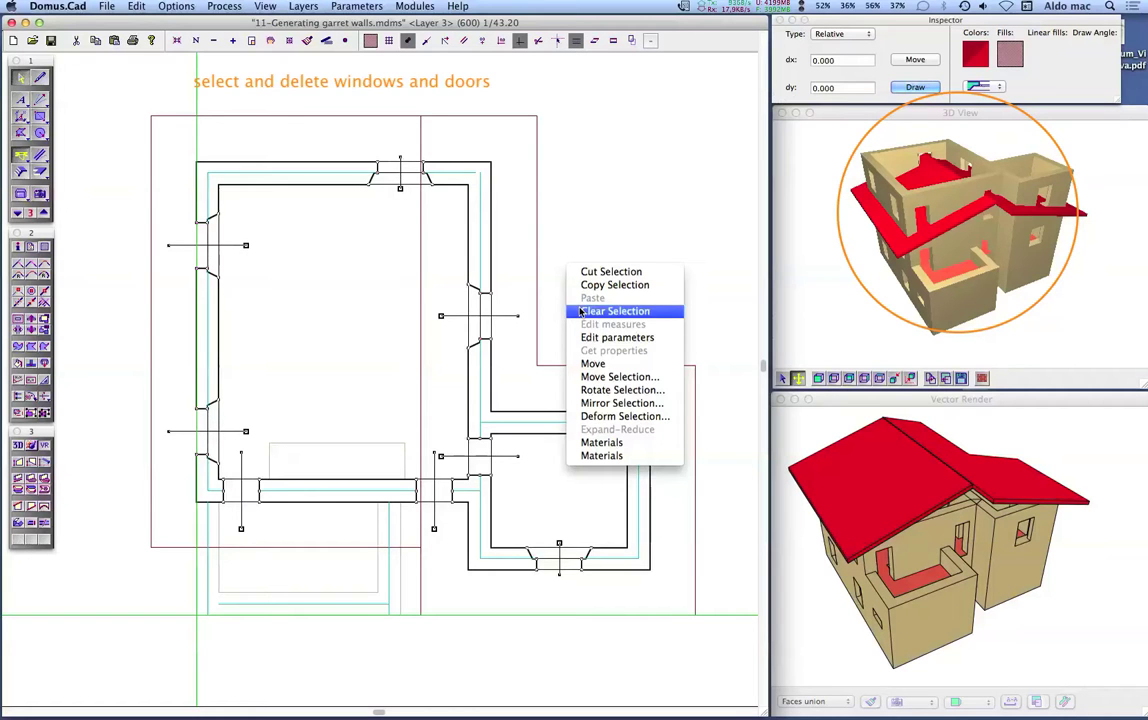
pyautogui.click(581, 312)
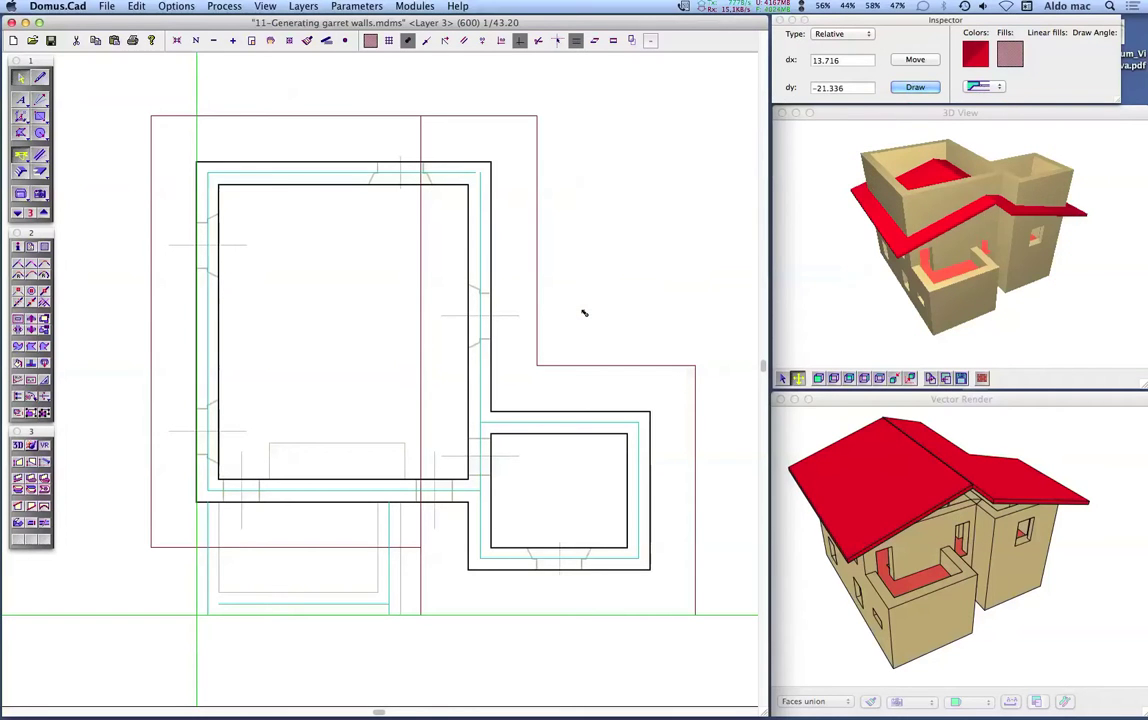
# Step: Turn on active layer visibility and cut the walls along the vertical ridge line between the two roofs
pyautogui.click(632, 44)
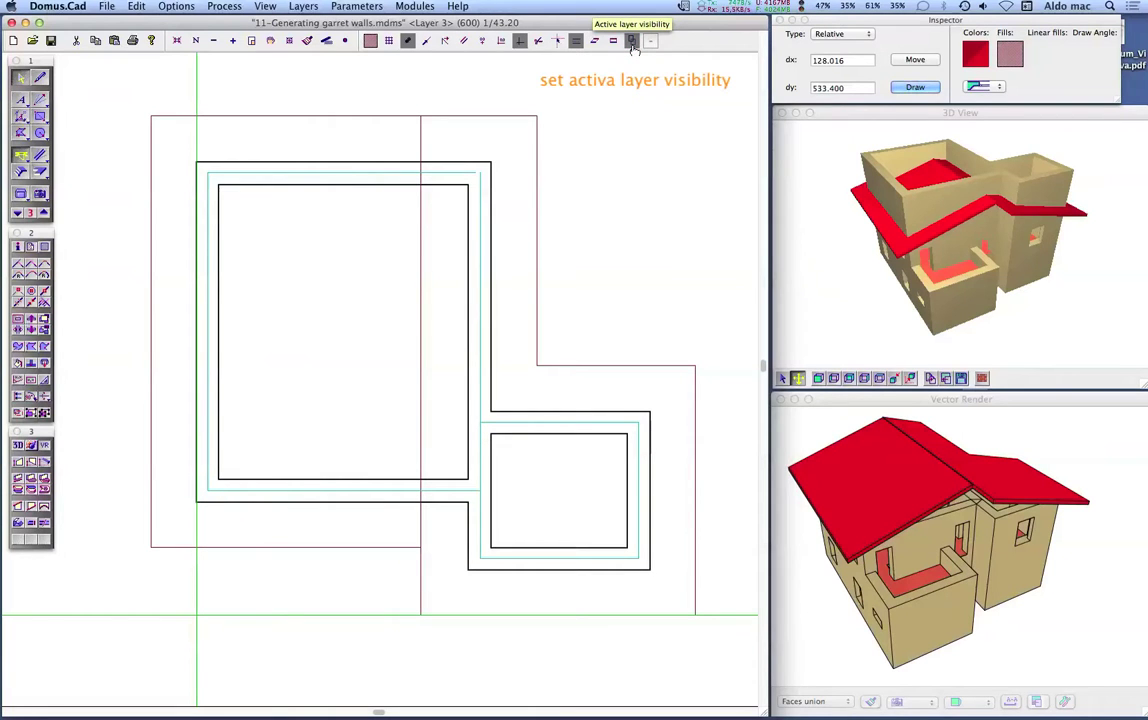
pyautogui.click(621, 67)
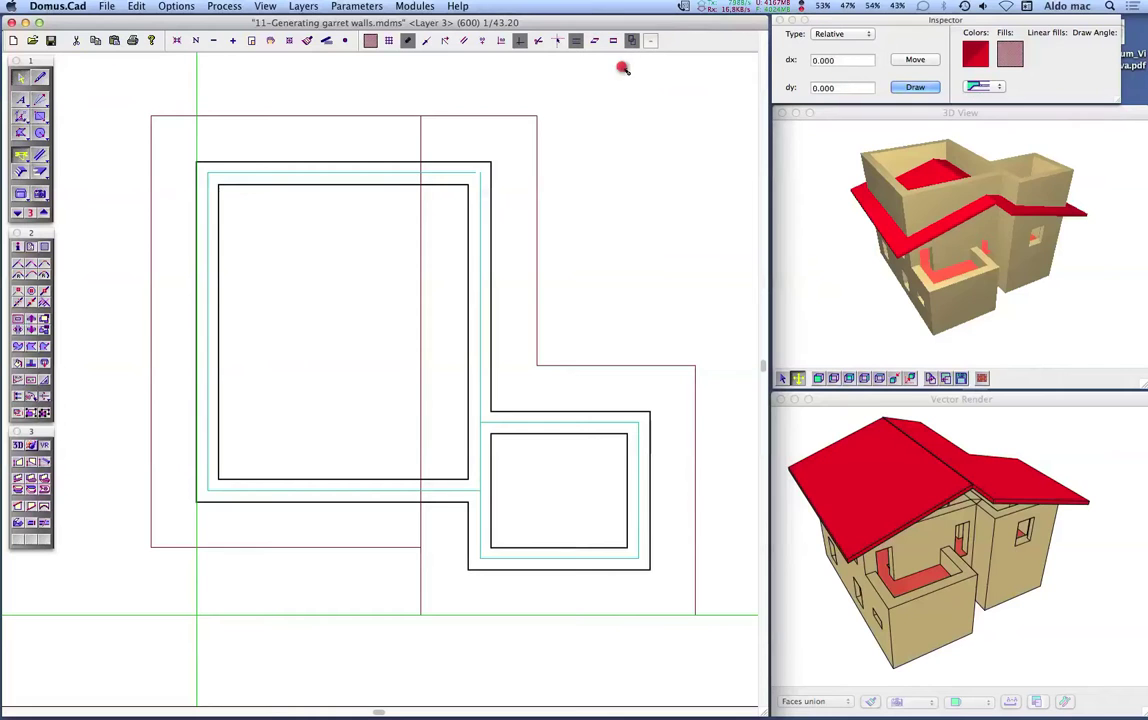
pyautogui.click(42, 154)
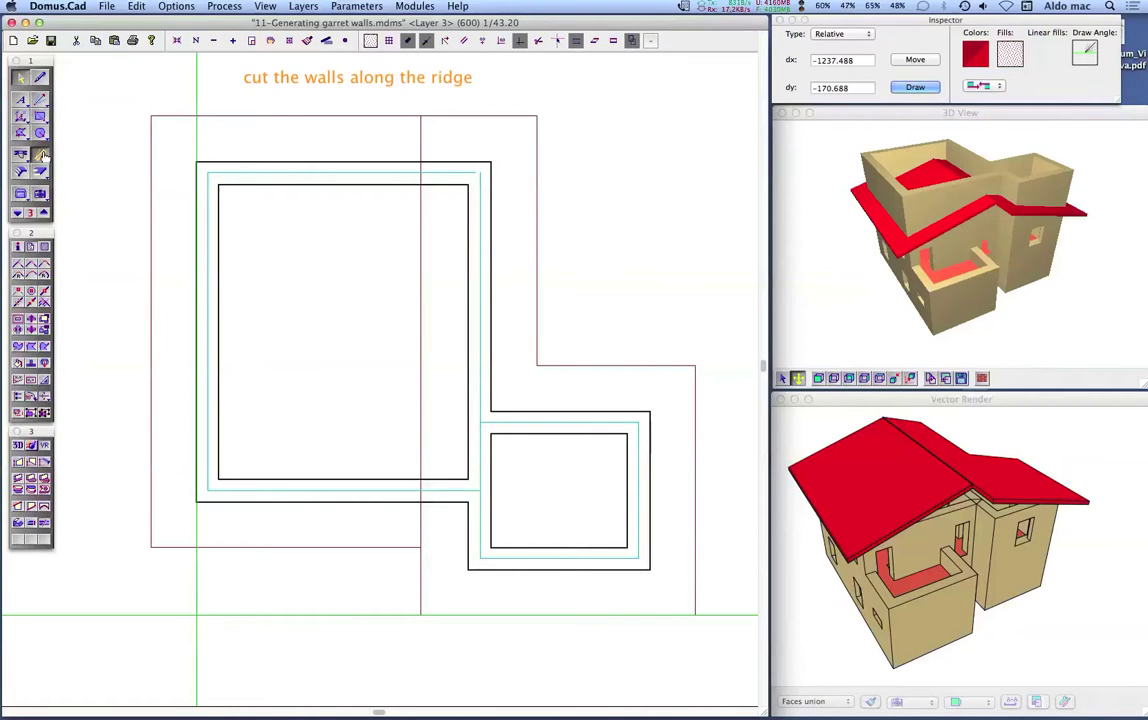
pyautogui.click(540, 42)
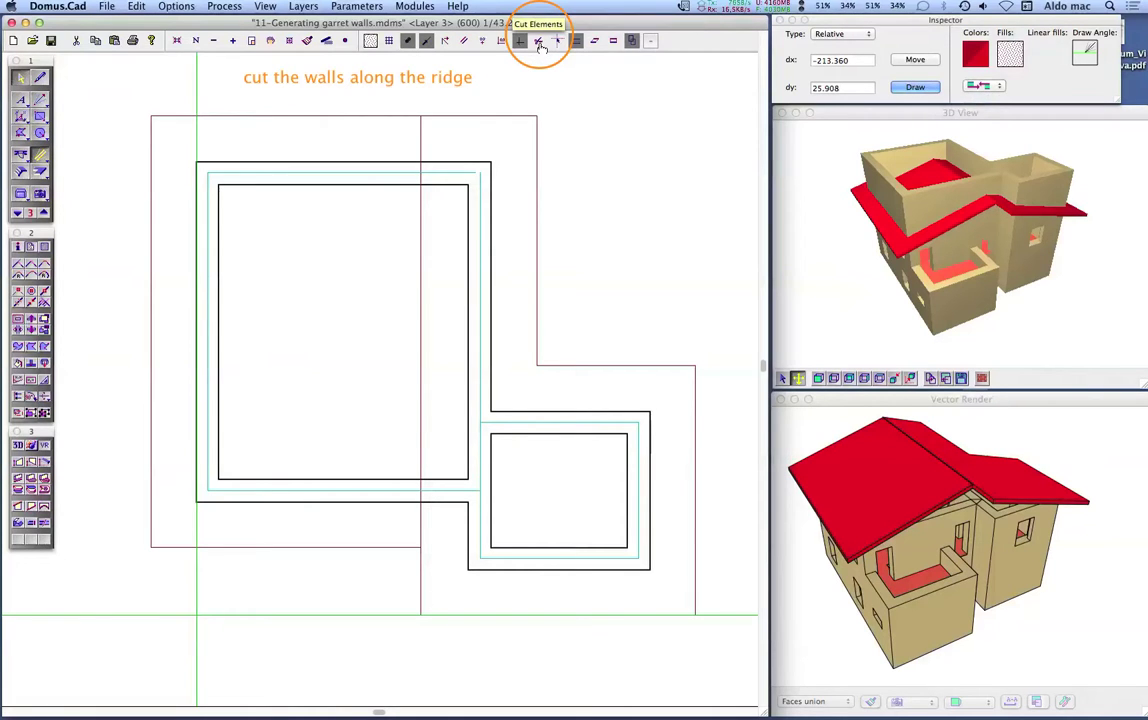
pyautogui.click(421, 118)
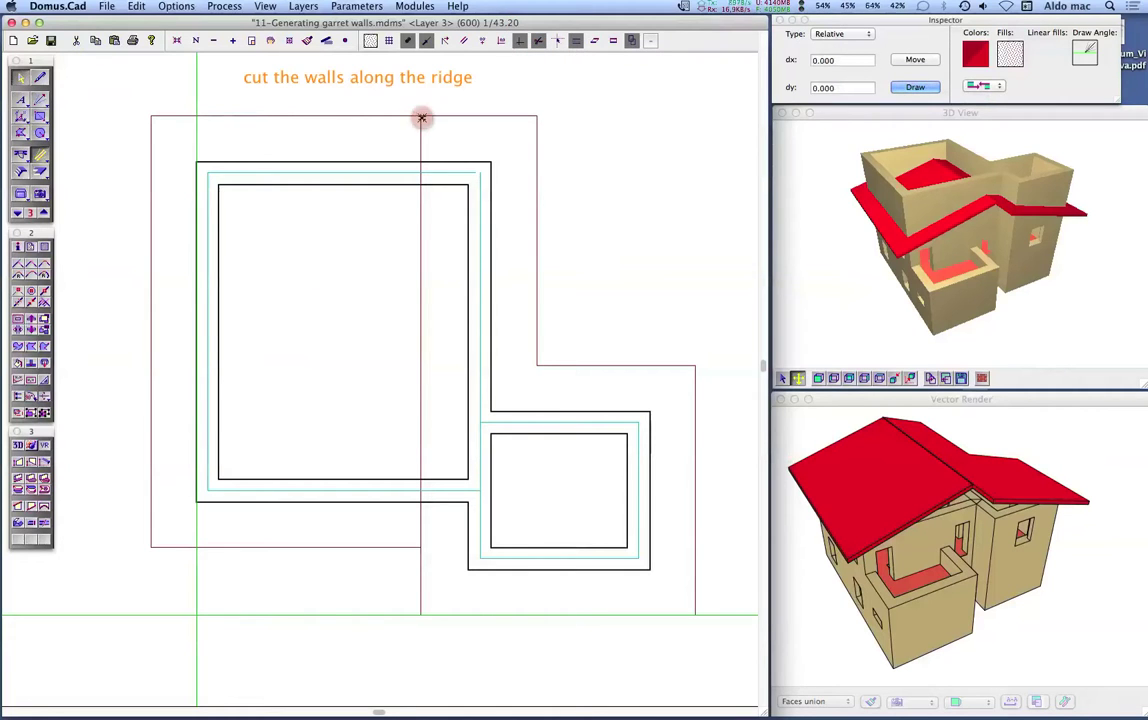
pyautogui.click(438, 648)
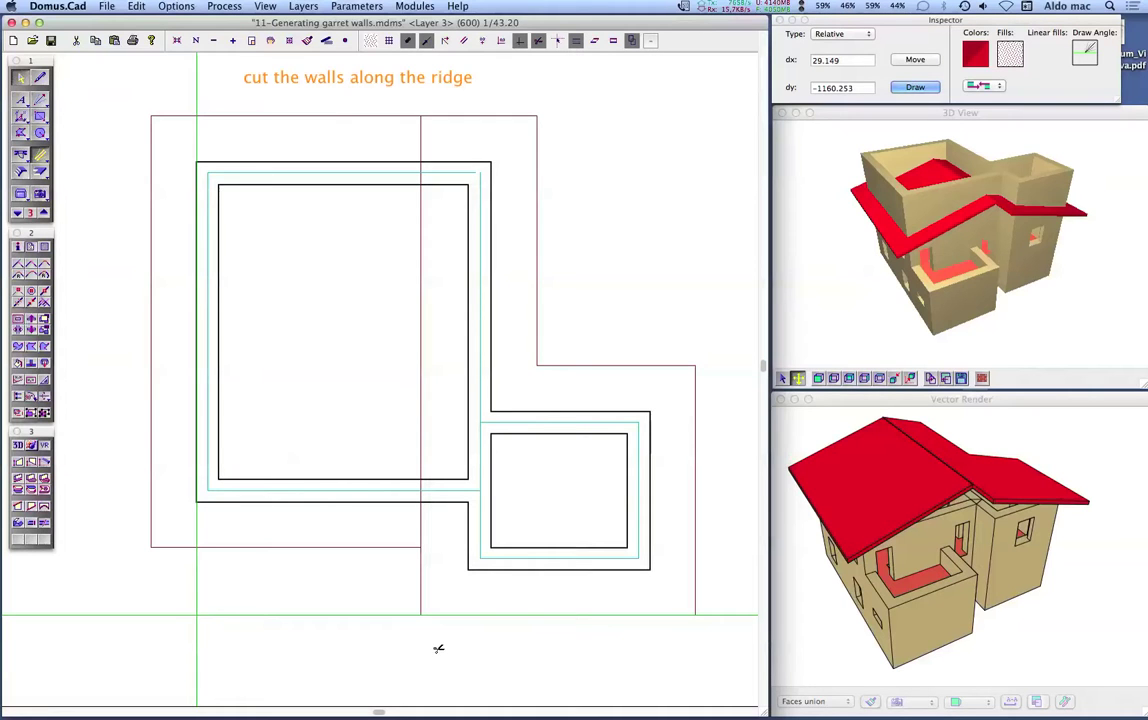
# Step: Select the three walls under the left roof together with that roof slab and fit them with Adjust Garret Walls
pyautogui.click(40, 155)
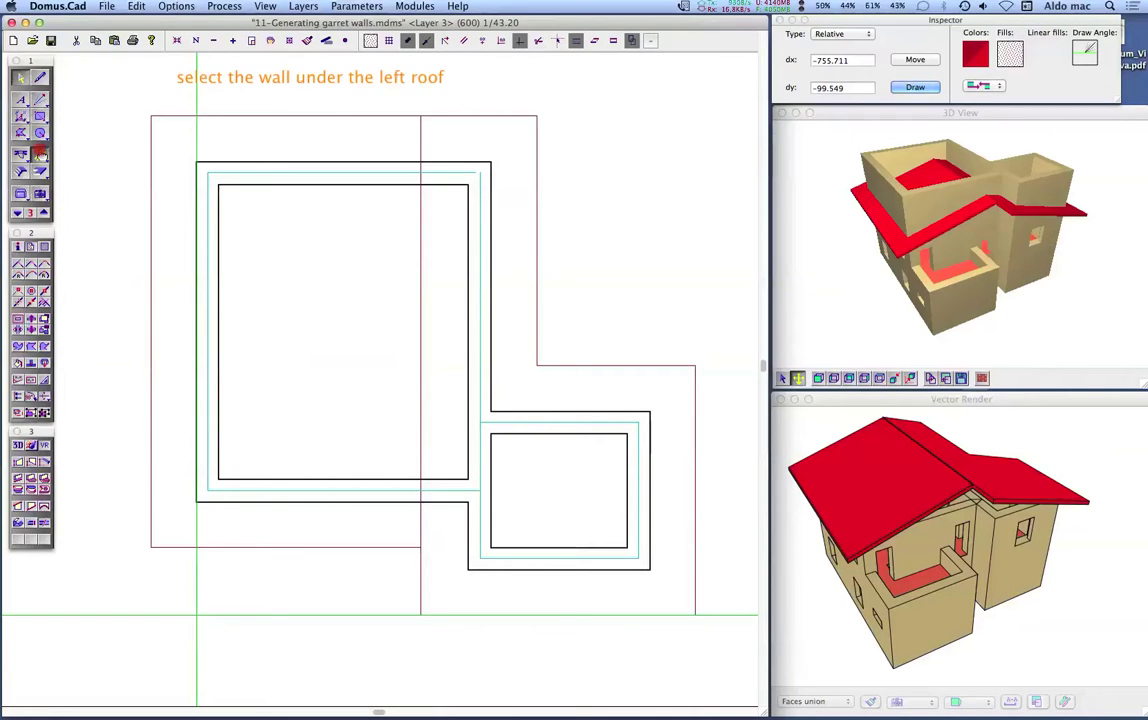
pyautogui.click(291, 172)
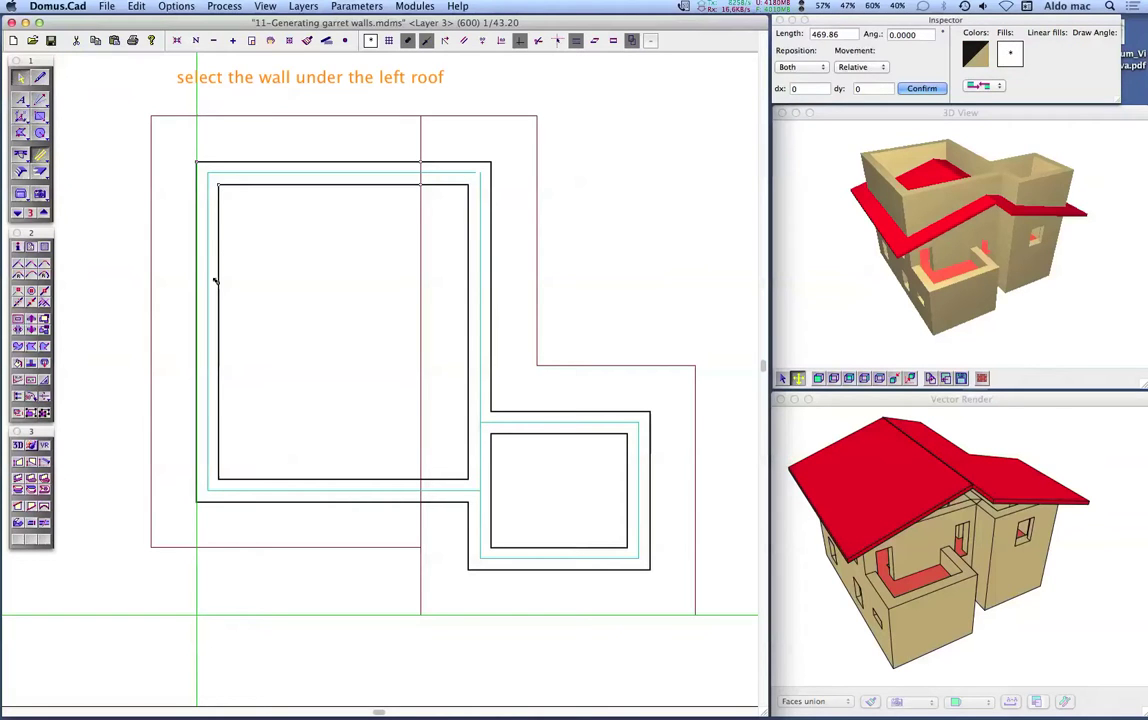
pyautogui.click(213, 283)
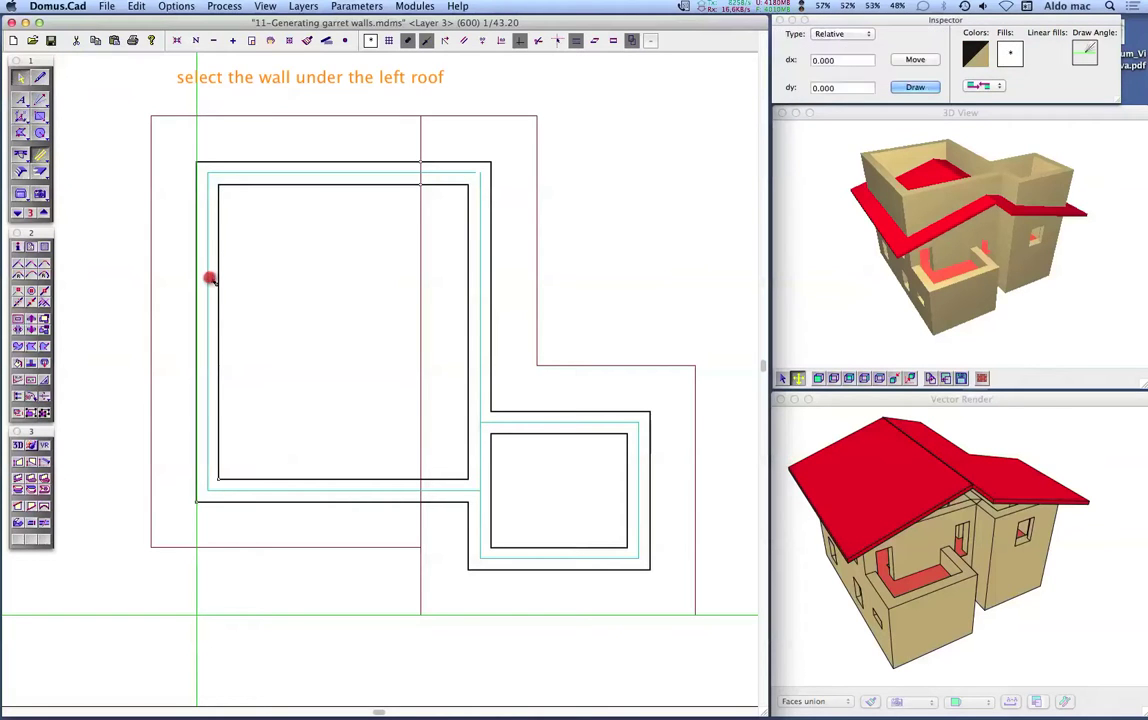
pyautogui.click(313, 498)
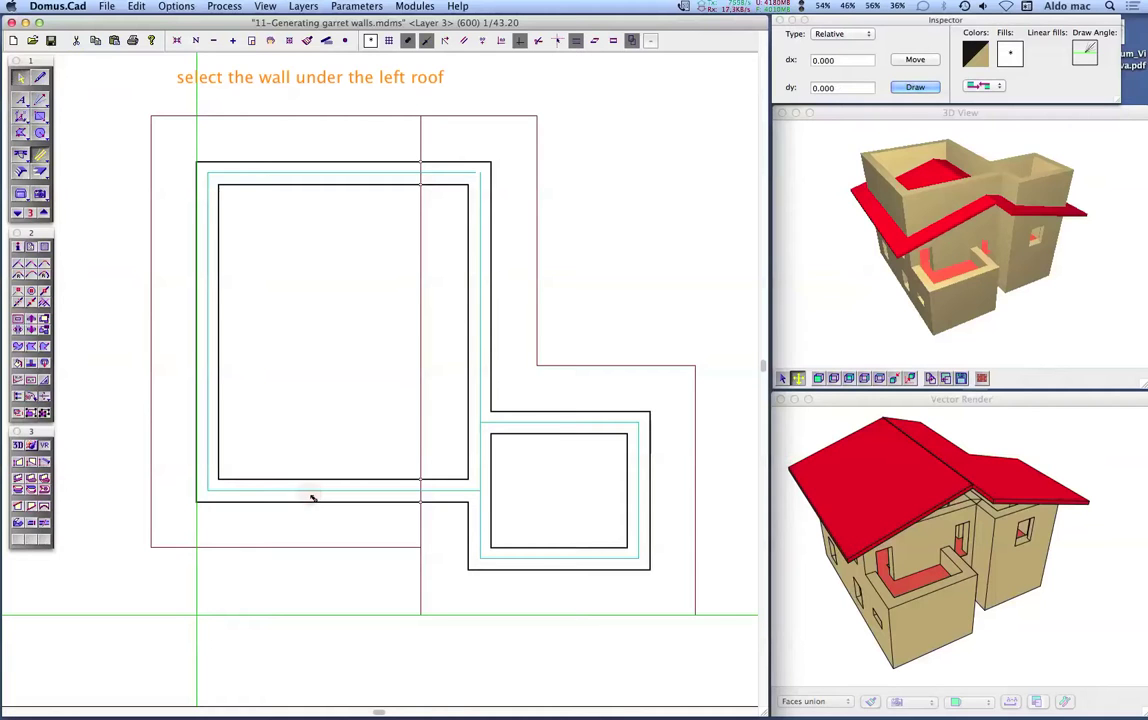
pyautogui.click(42, 172)
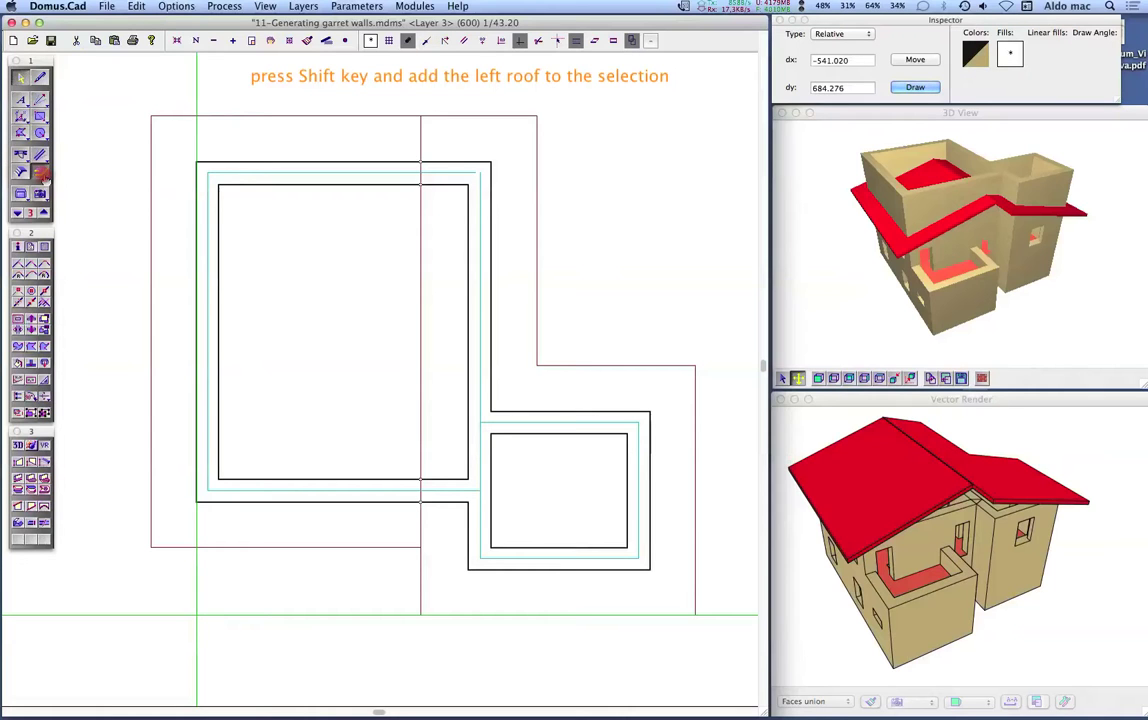
pyautogui.keyDown('shift'); pyautogui.click(229, 118); pyautogui.keyUp('shift')
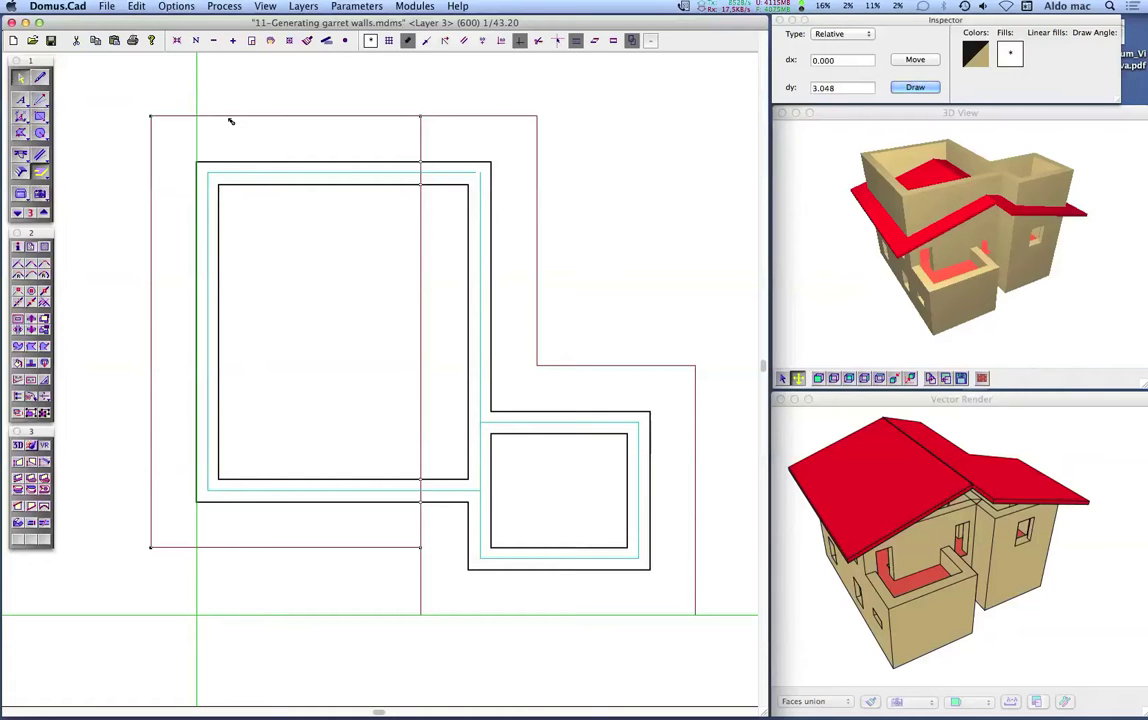
pyautogui.click(228, 8)
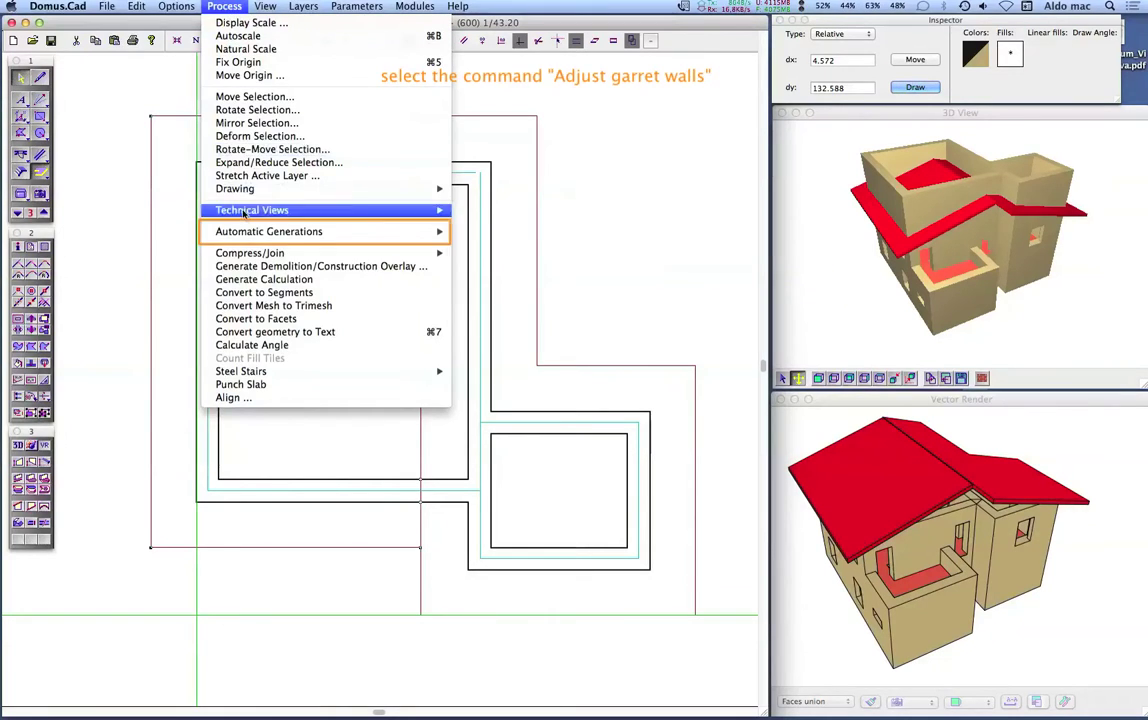
pyautogui.moveTo(245, 231)
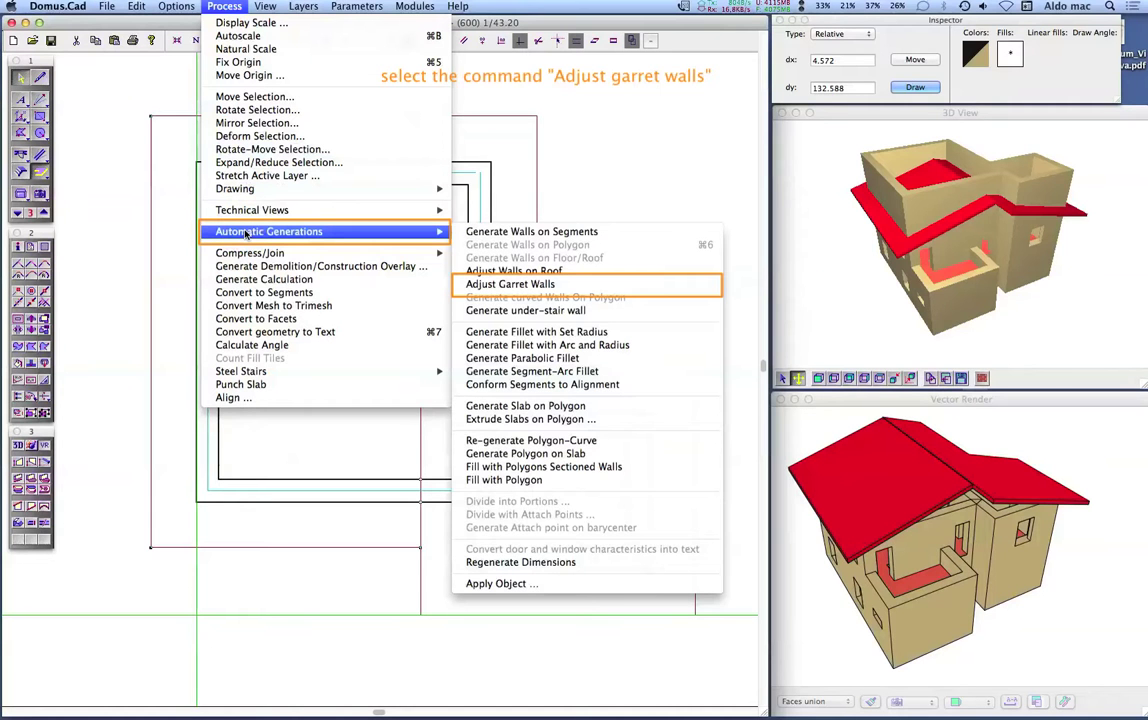
pyautogui.moveTo(431, 226)
pyautogui.click(487, 286)
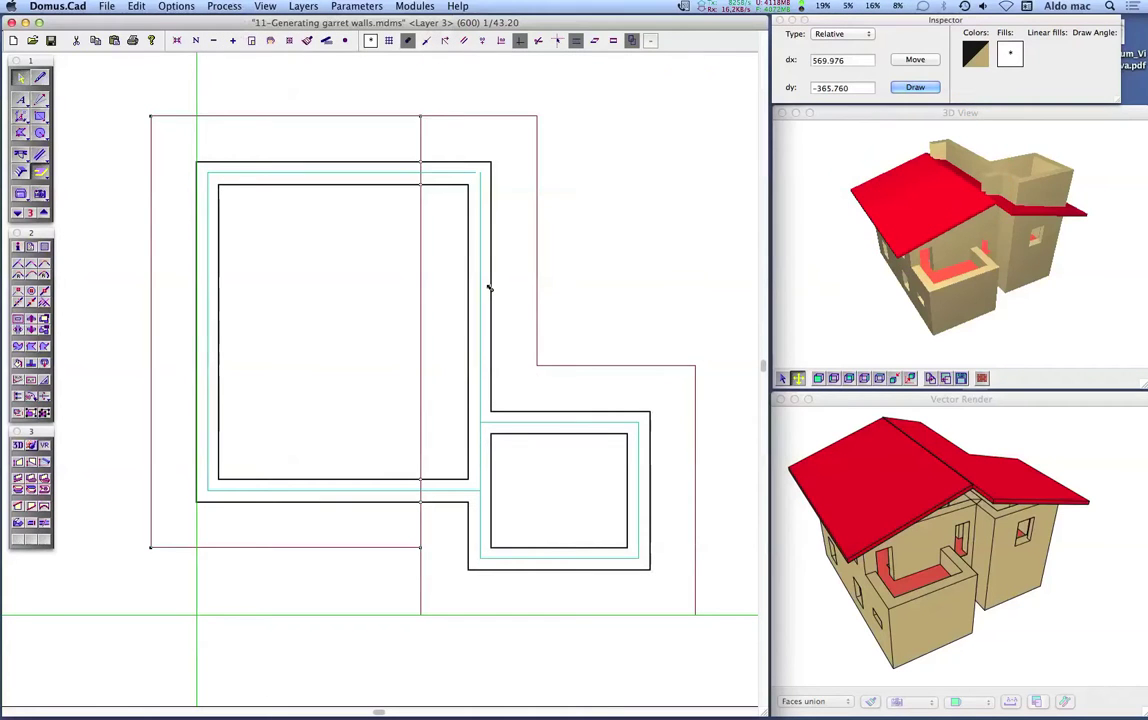
pyautogui.click(621, 202)
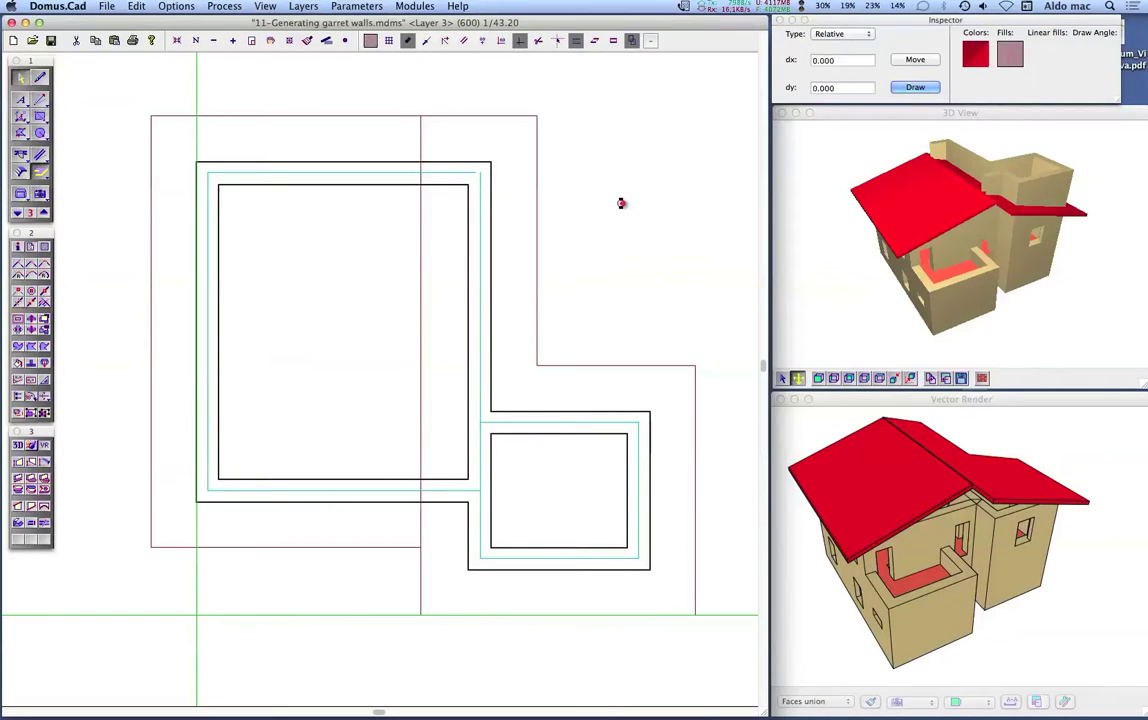
# Step: Select the right roof slab and all the walls under it, and fit them with Adjust Garret Walls
pyautogui.click(533, 120)
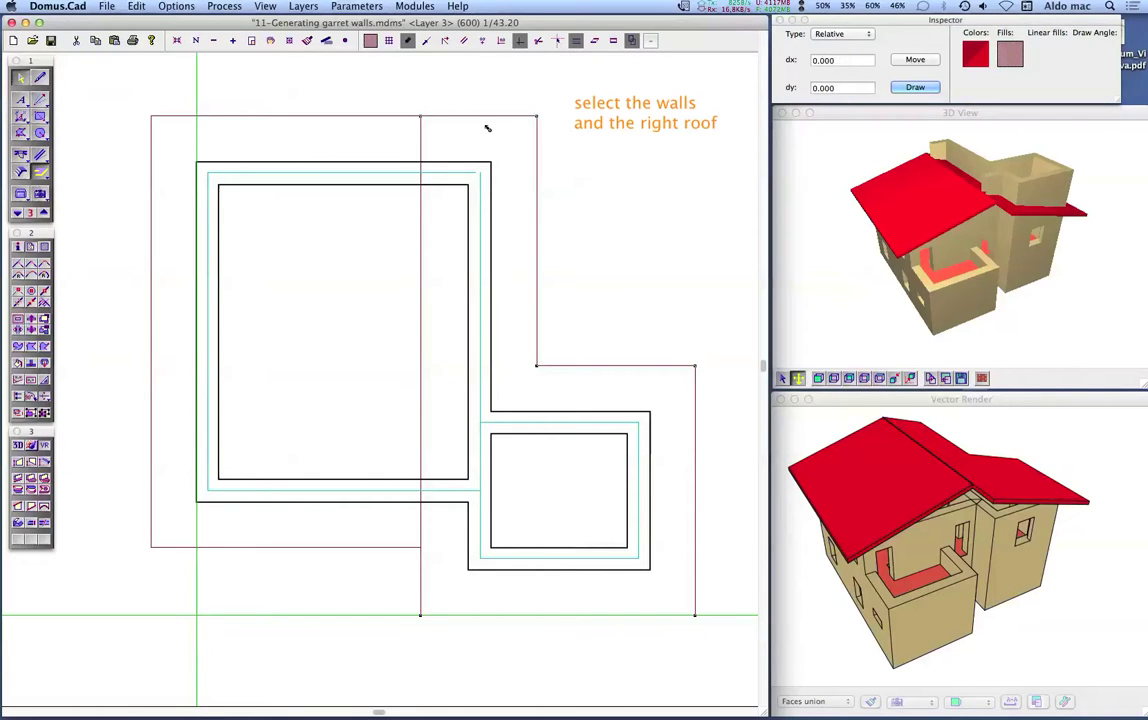
pyautogui.click(41, 155)
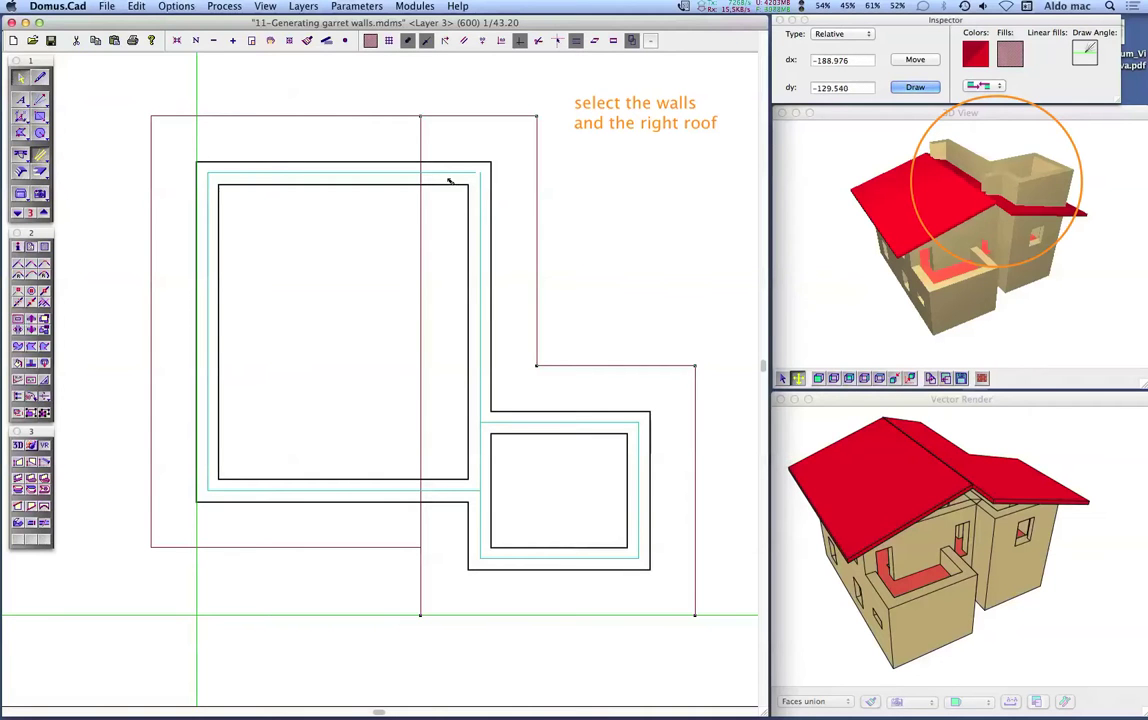
pyautogui.click(400, 143)
pyautogui.moveTo(402, 145); pyautogui.dragTo(662, 583)
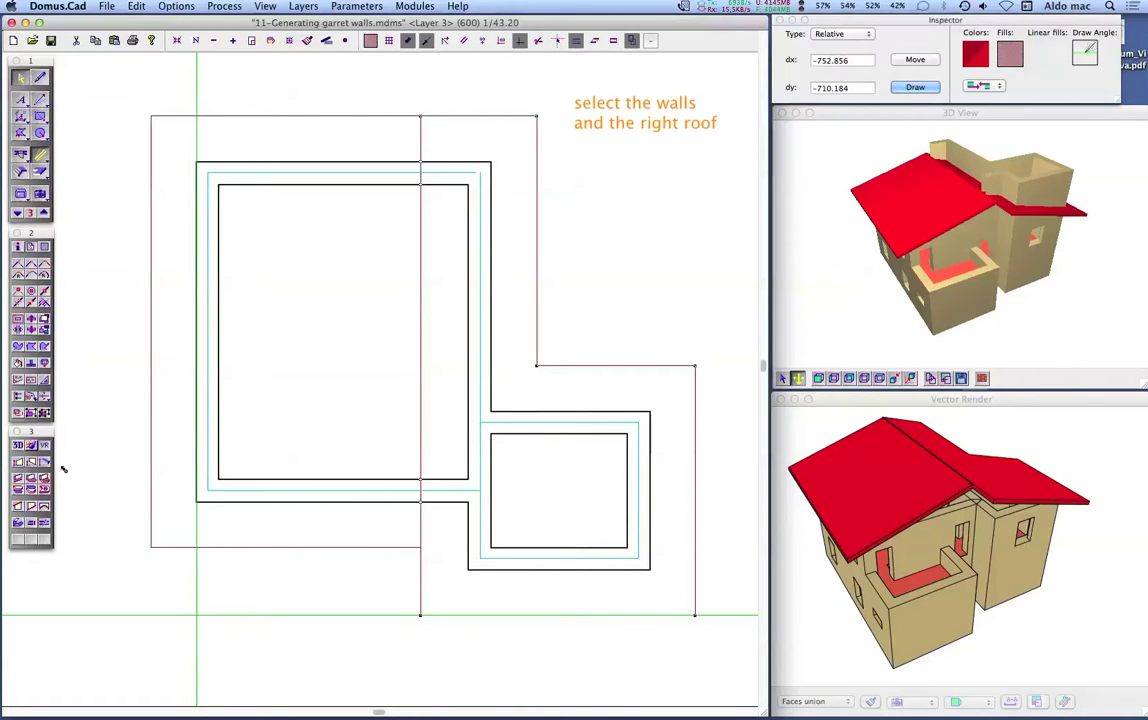
pyautogui.click(30, 504)
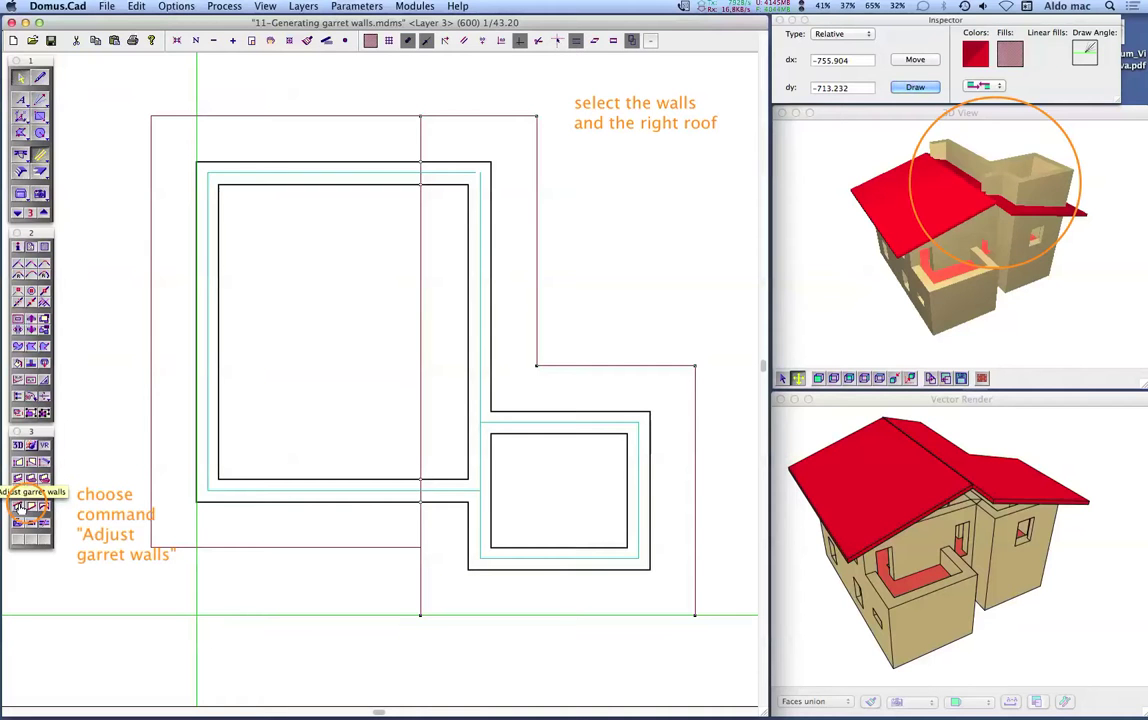
pyautogui.click(20, 506)
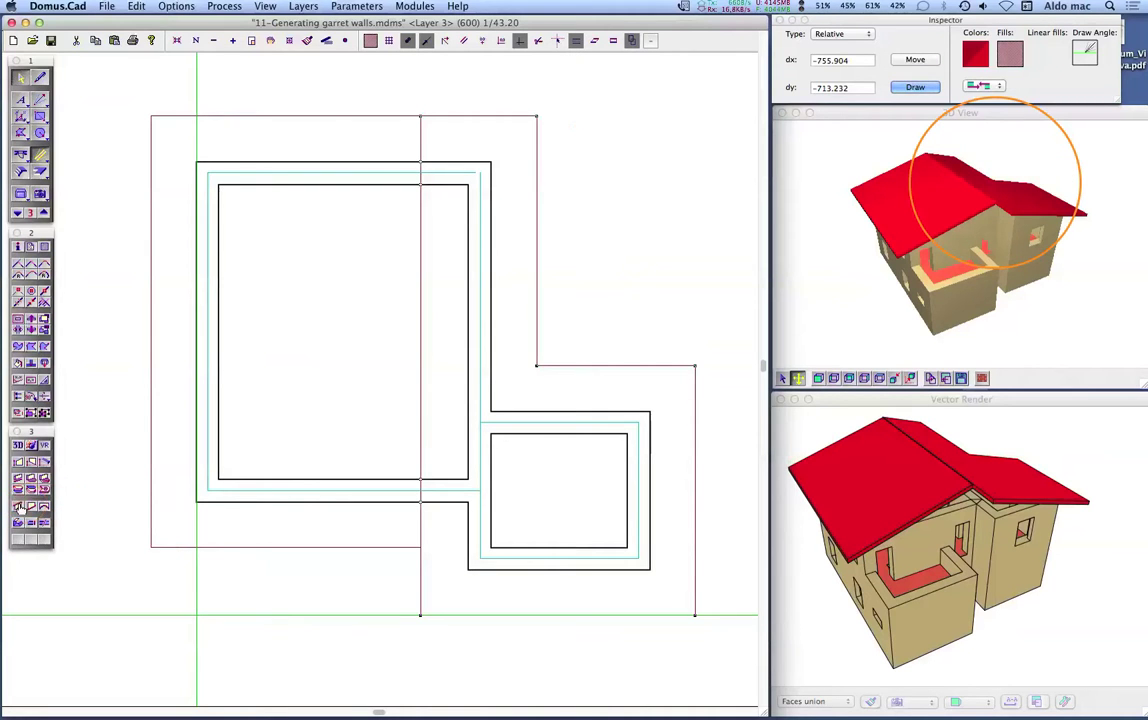
pyautogui.click(564, 284)
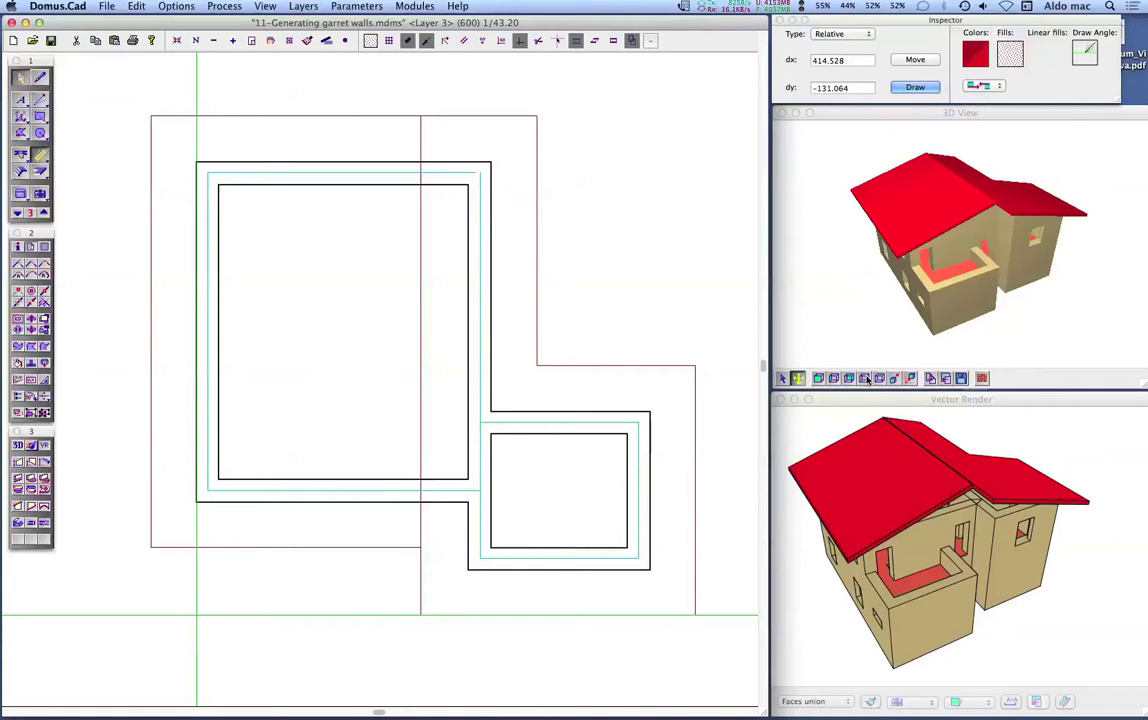
# Step: Inspect the fitted garret walls from several sides in 3D and refresh the Vector Render from the current viewpoint
pyautogui.click(854, 322)
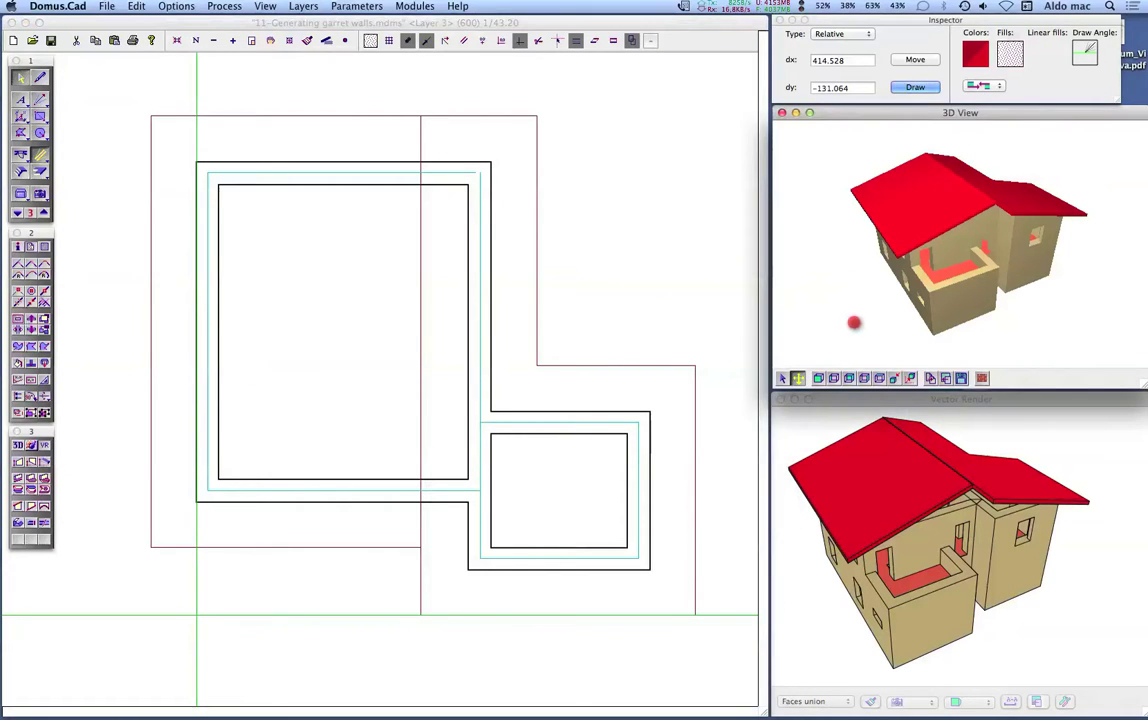
pyautogui.click(853, 321)
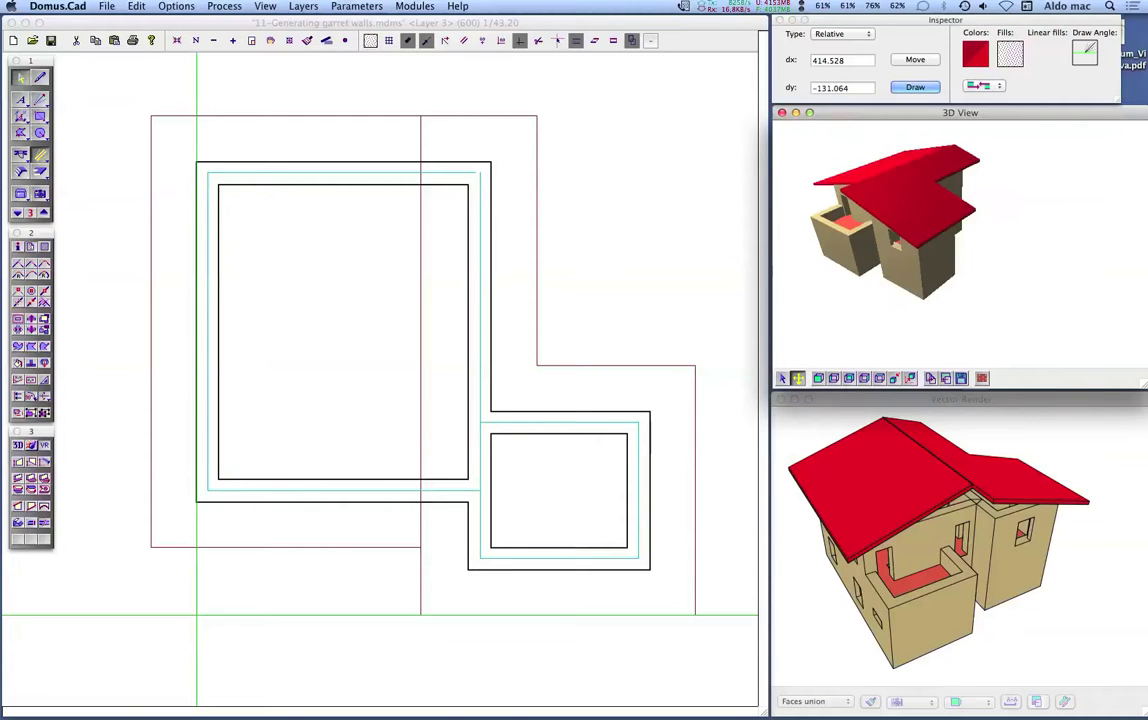
pyautogui.click(866, 305)
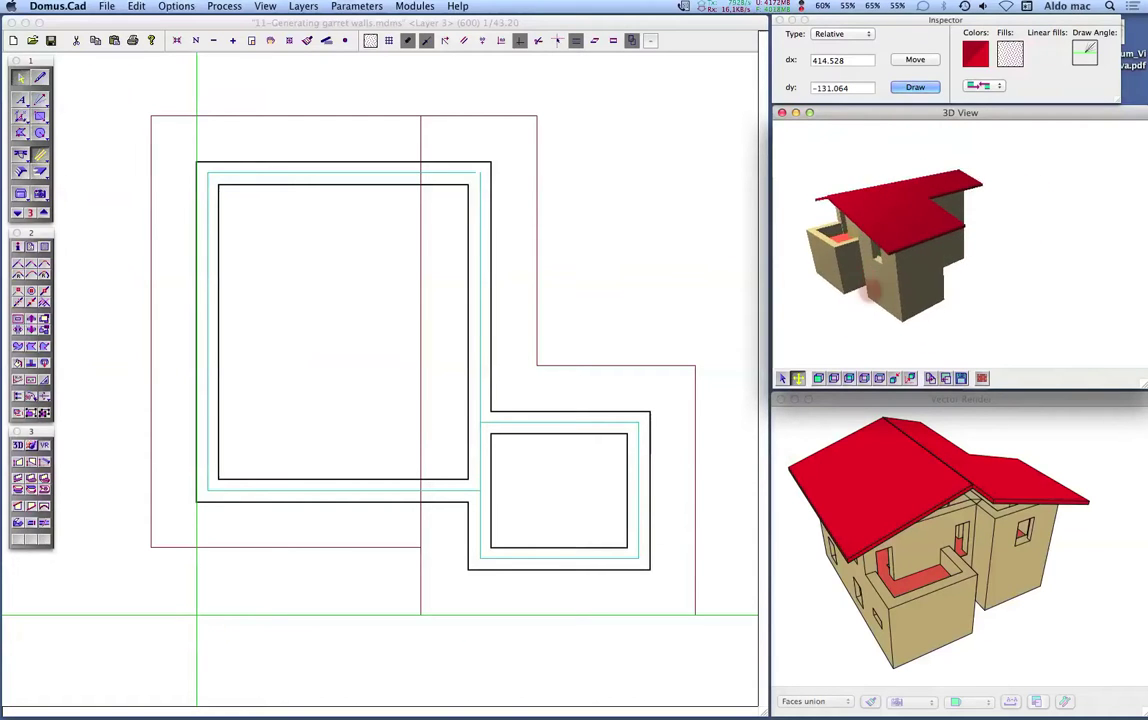
pyautogui.click(940, 270)
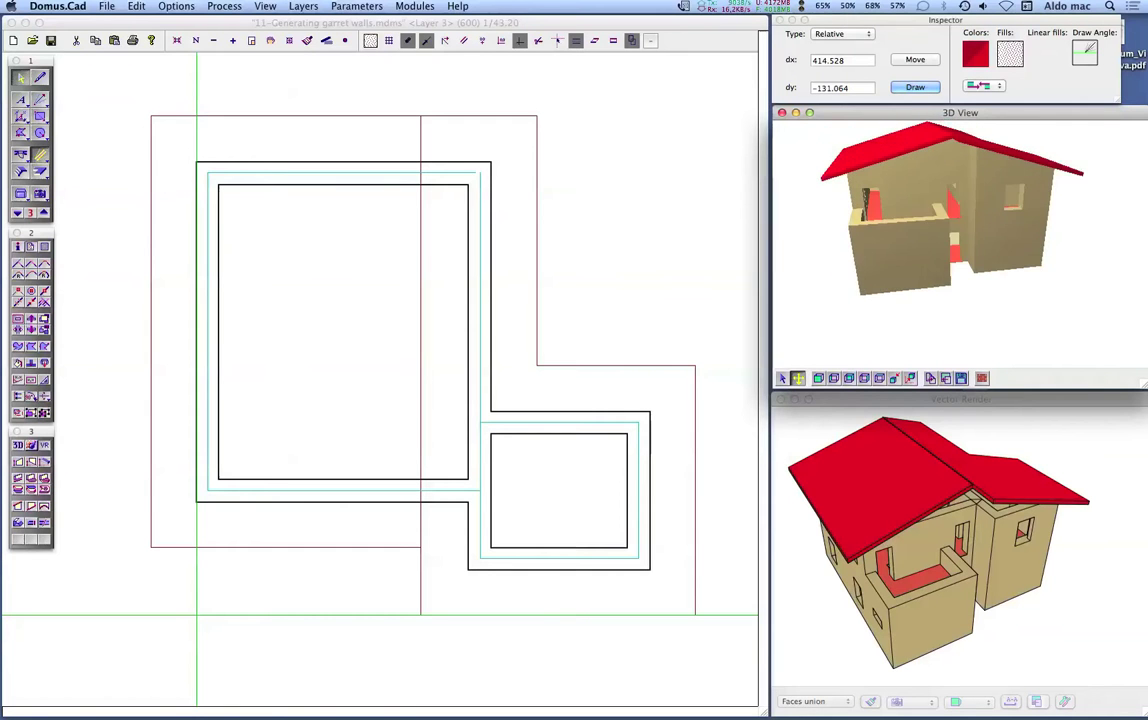
pyautogui.click(839, 244)
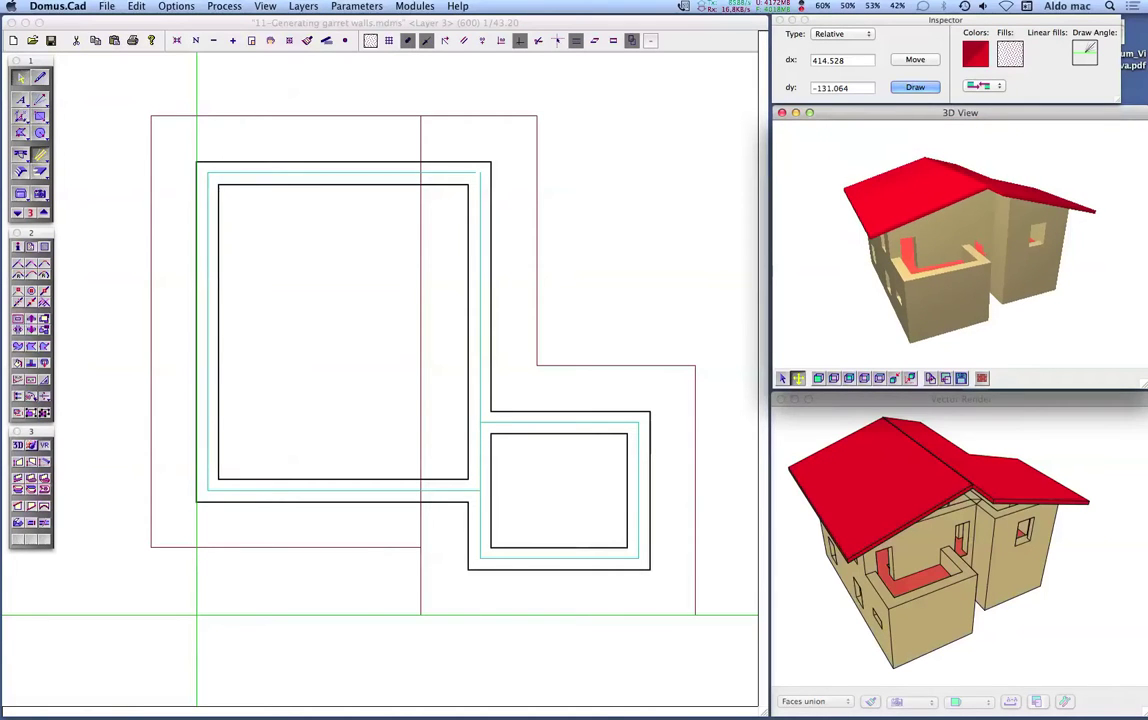
pyautogui.click(1028, 421)
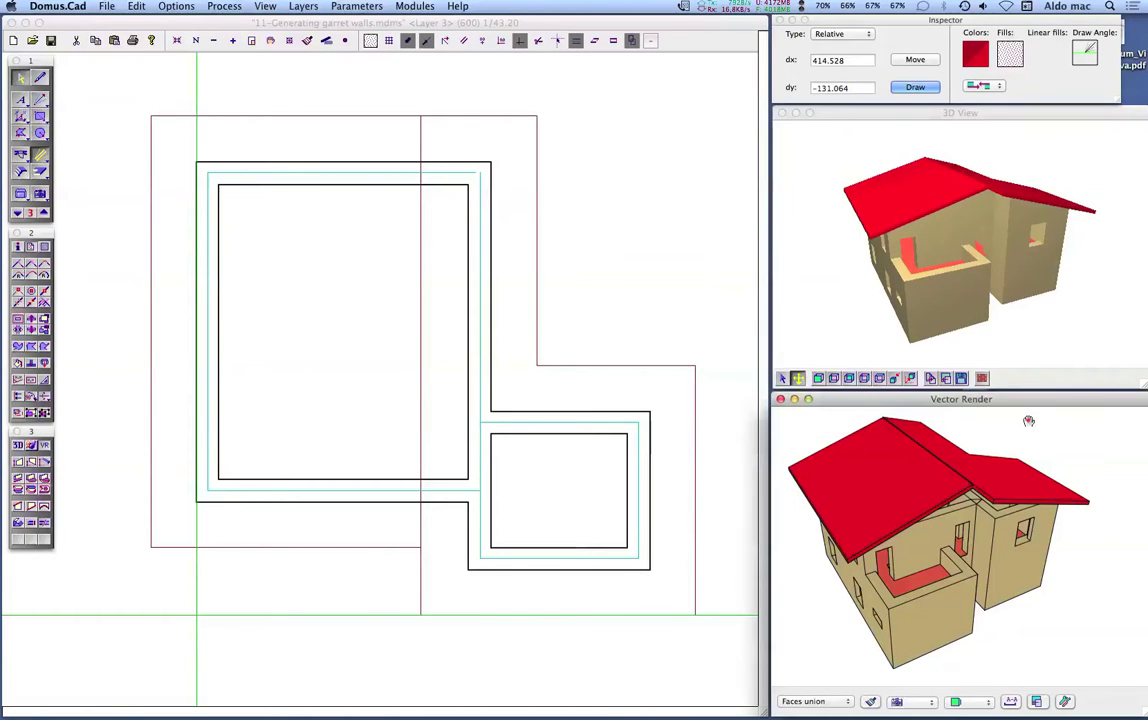
pyautogui.click(870, 702)
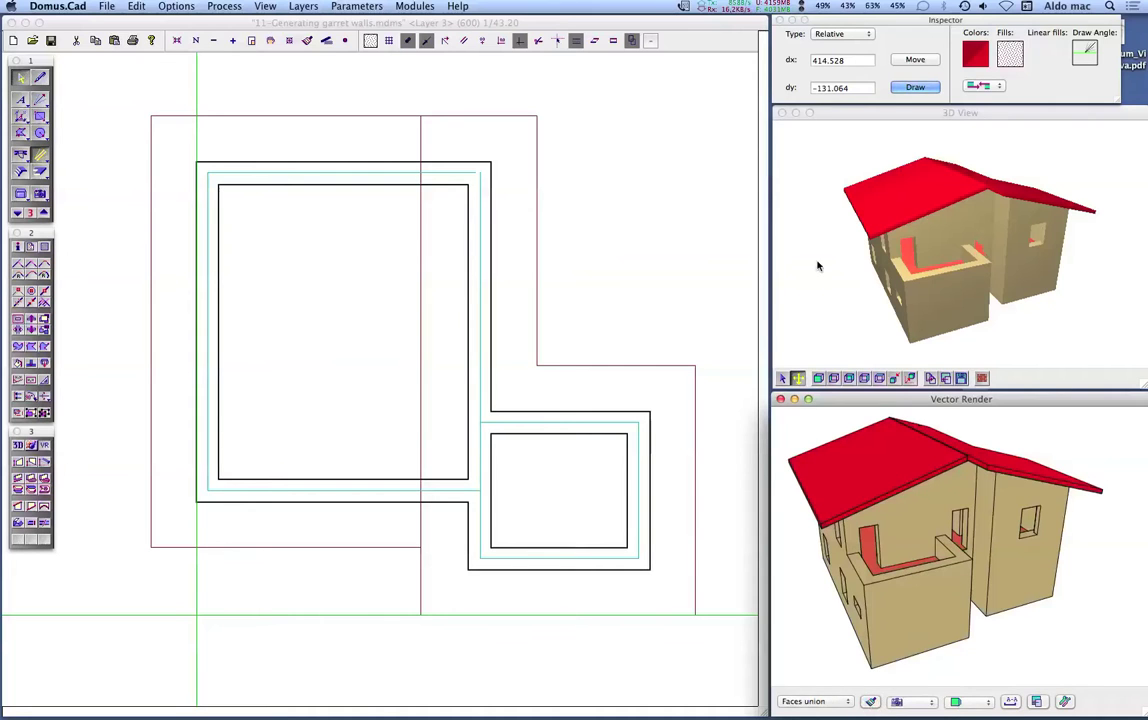
# Step: Draw a horizontal section segment about 1283 cm long on the Second Floor layer, across the stair opening and the small room
pyautogui.click(718, 230)
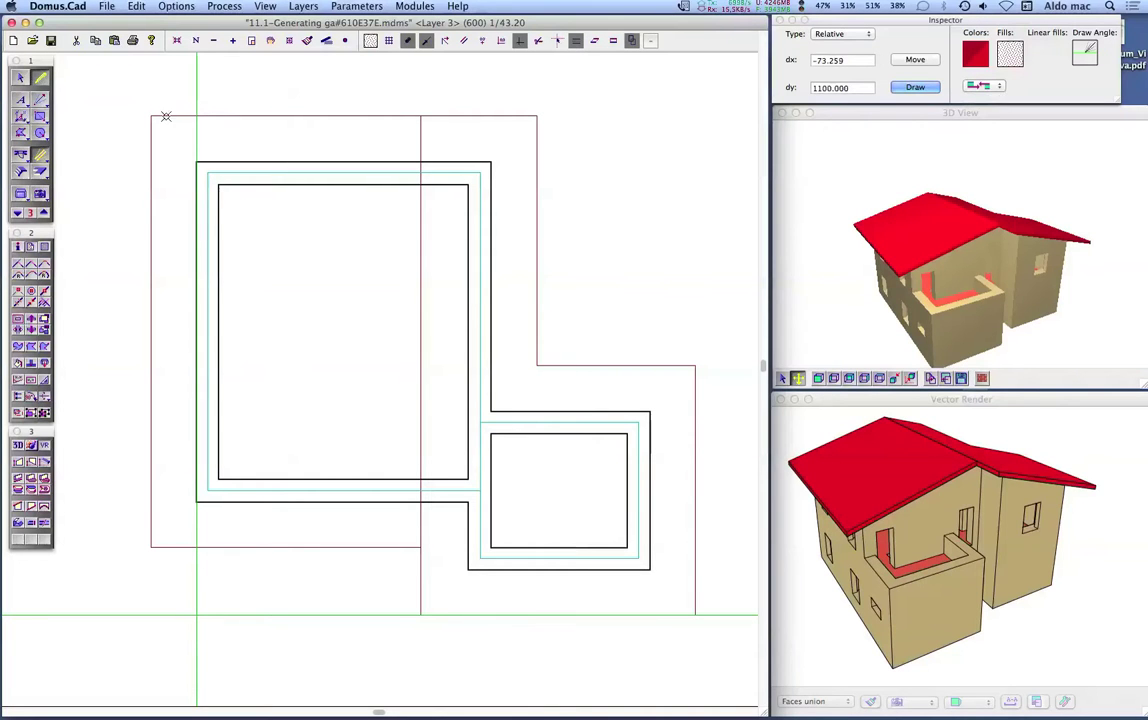
pyautogui.click(17, 213)
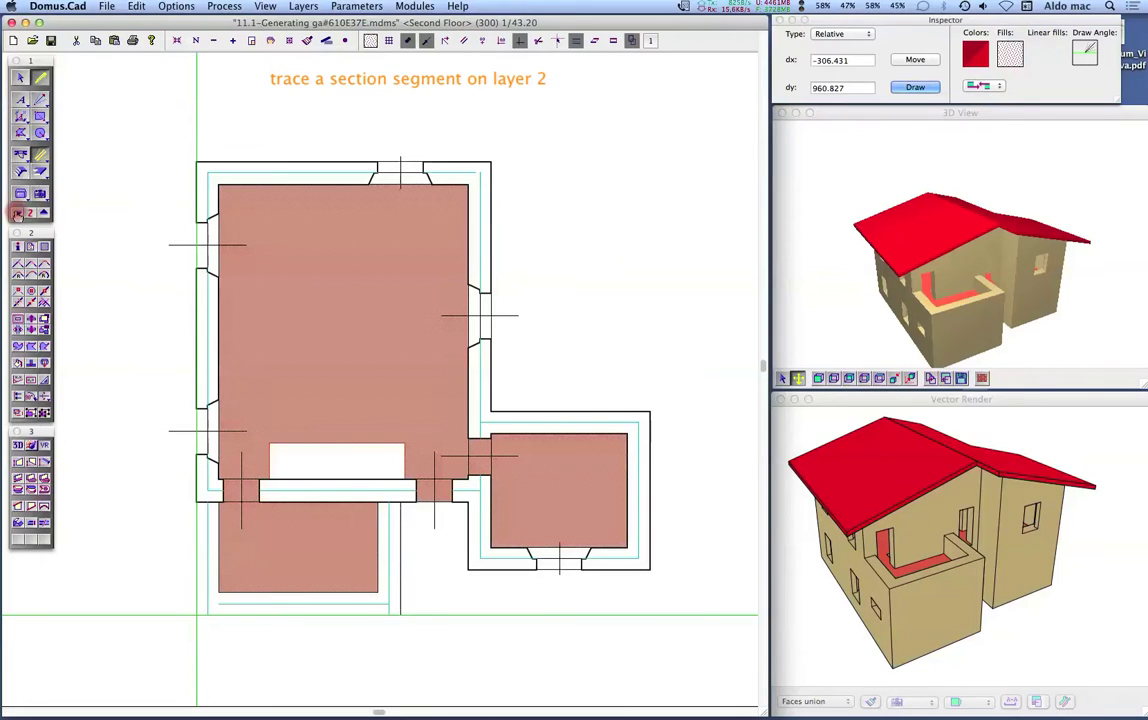
pyautogui.click(45, 100)
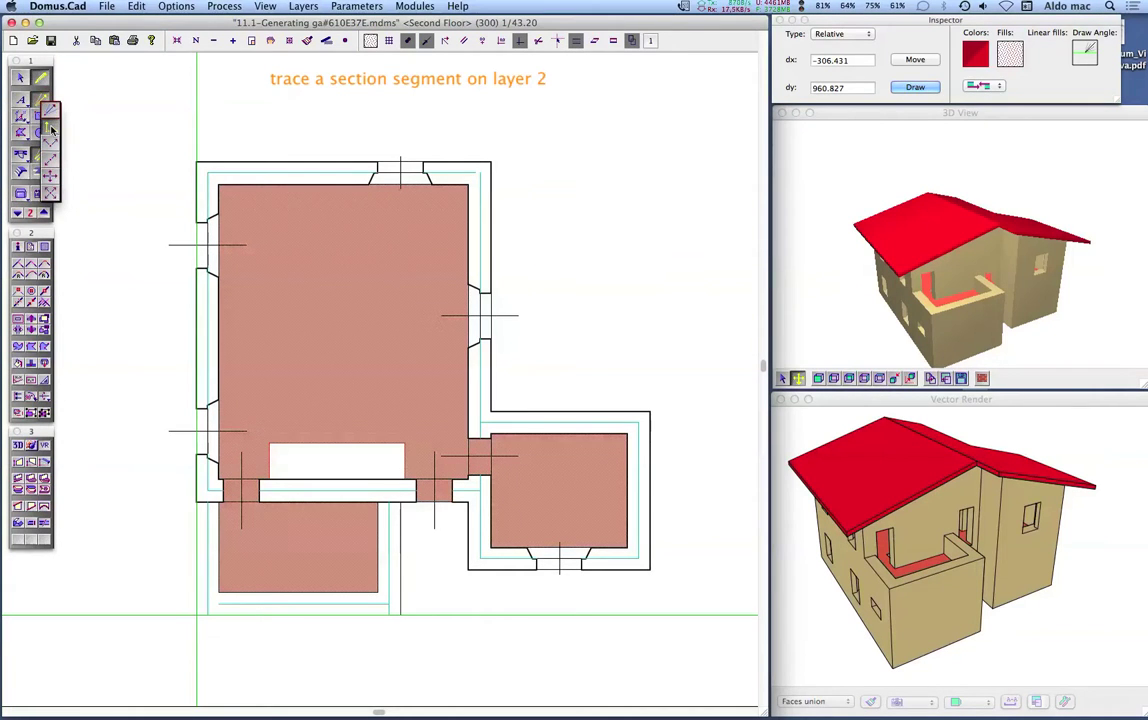
pyautogui.click(52, 130)
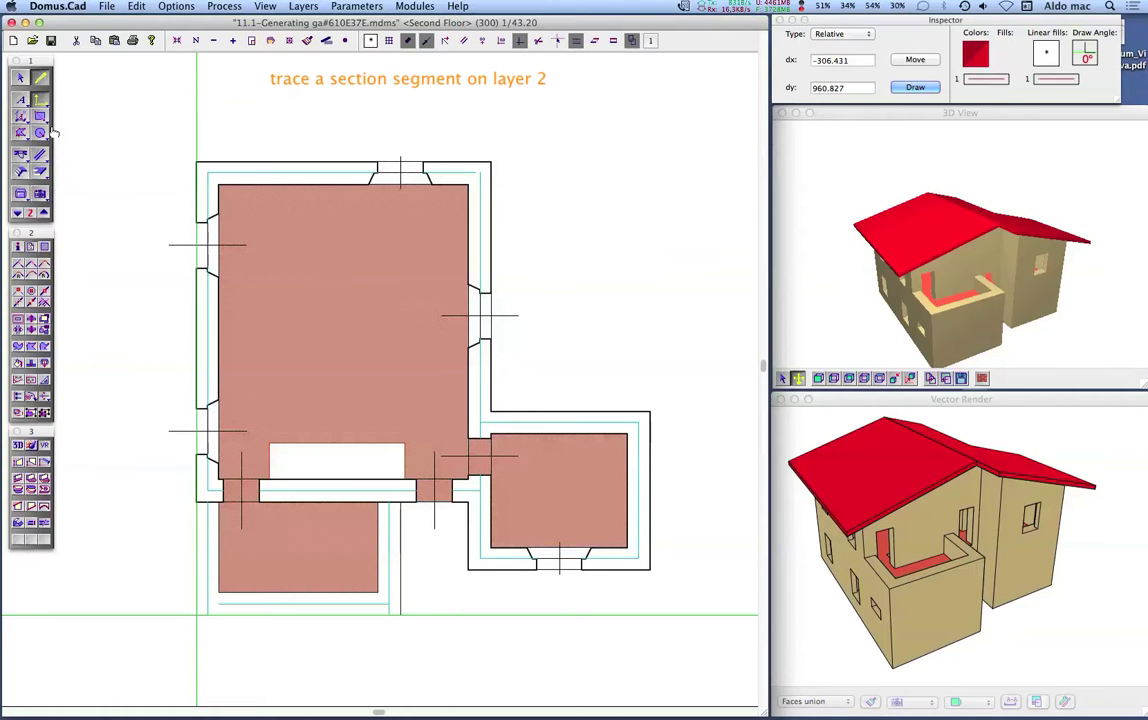
pyautogui.click(127, 464)
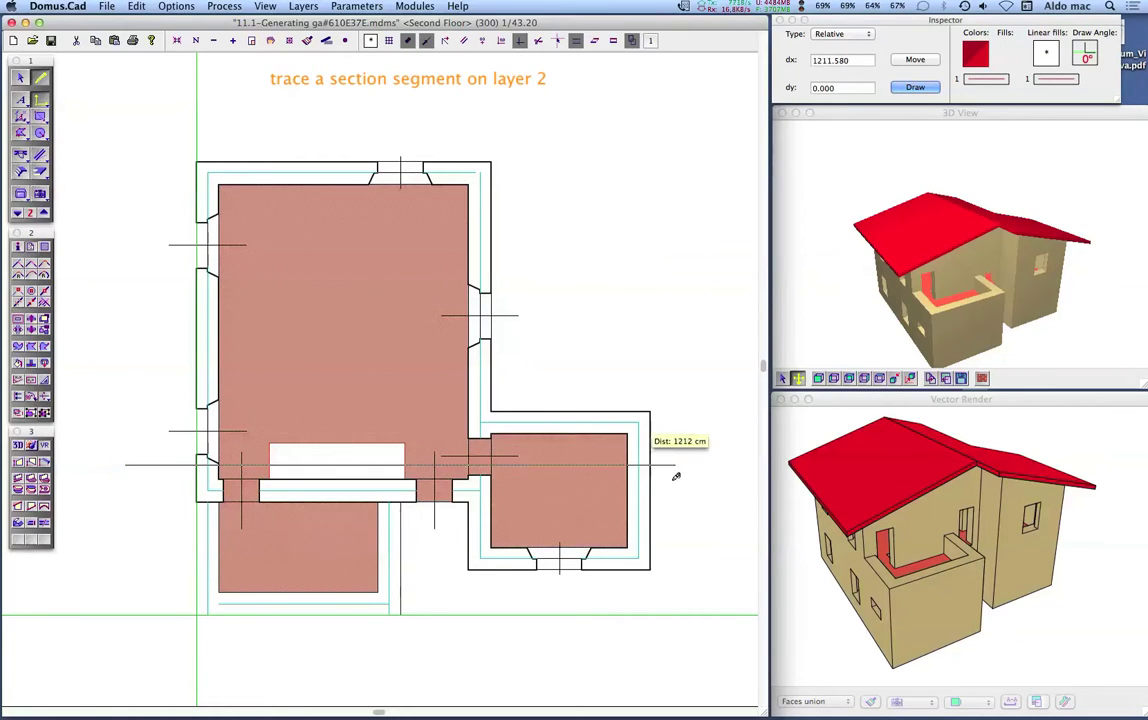
pyautogui.click(710, 472)
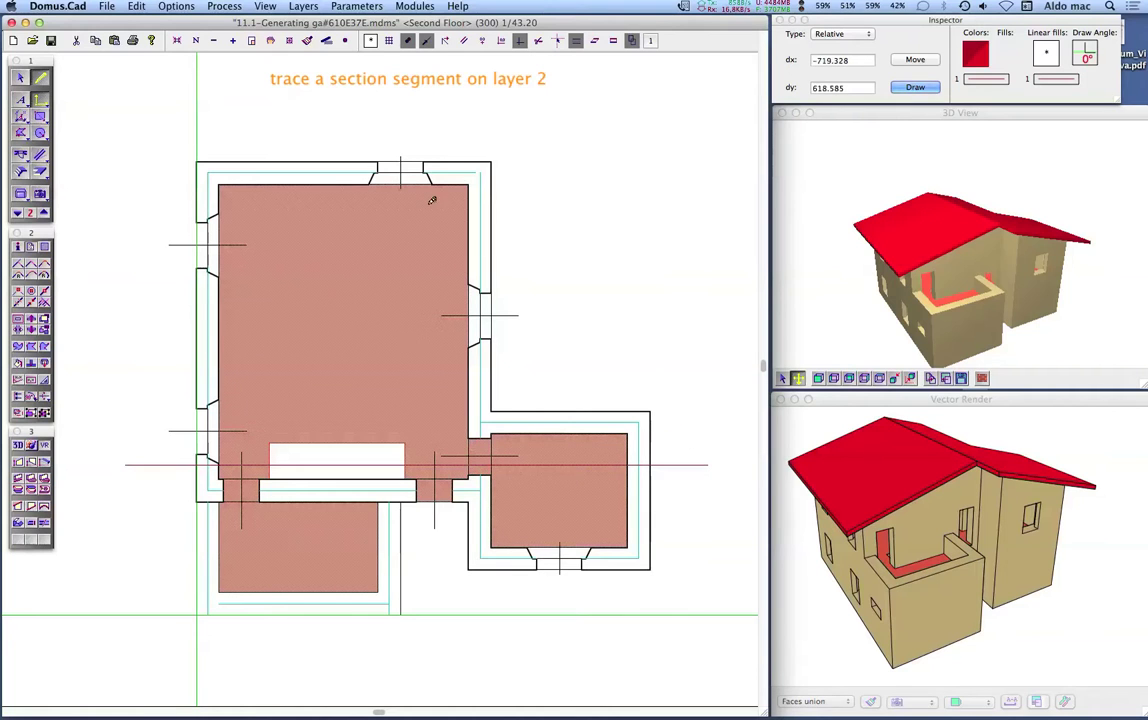
# Step: Select the section segment and use it as the section axis of the Vector Render, looking upward
pyautogui.click(21, 78)
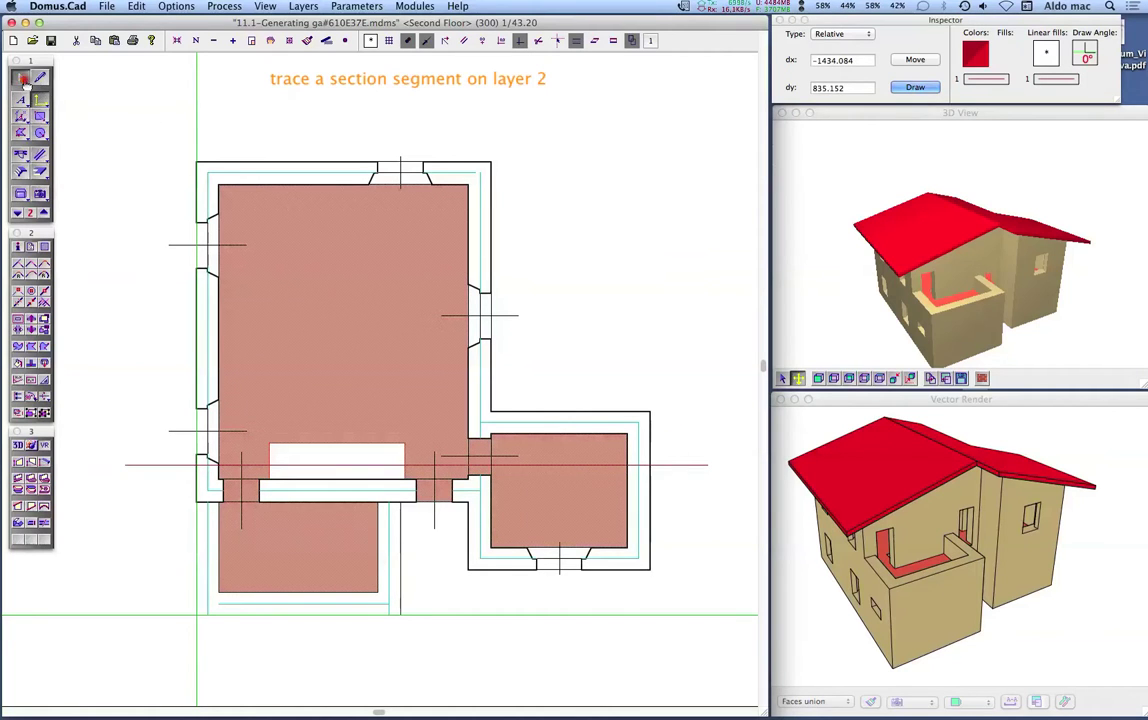
pyautogui.click(685, 466)
pyautogui.click(1070, 613)
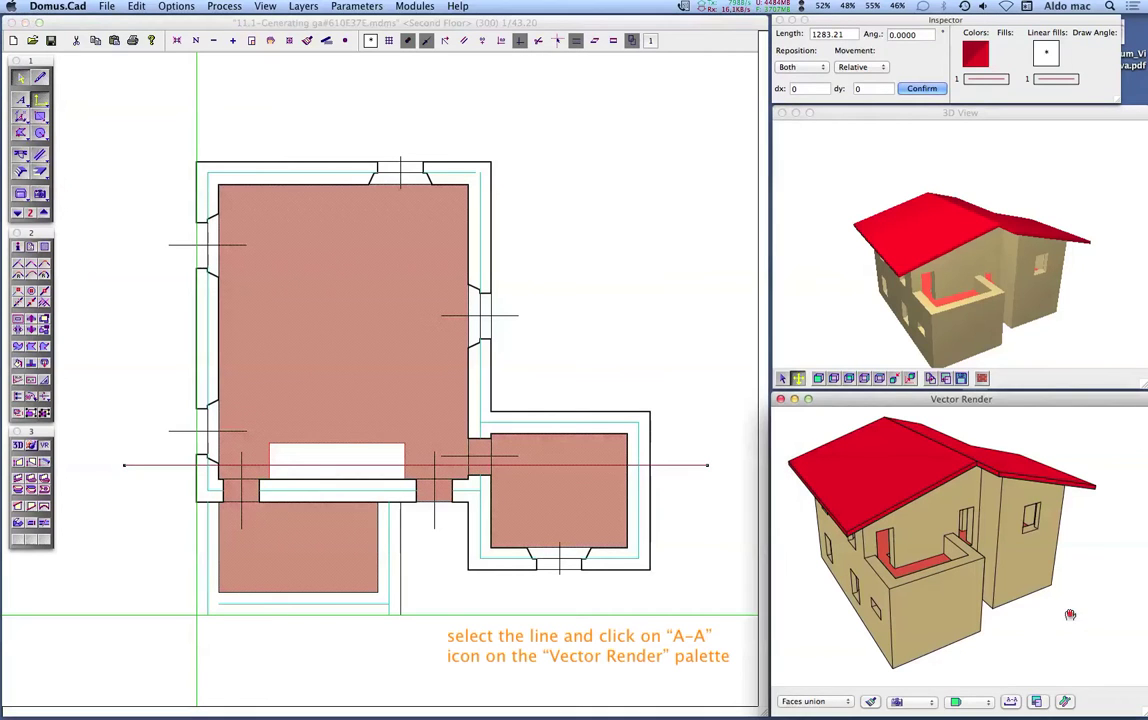
pyautogui.click(1011, 701)
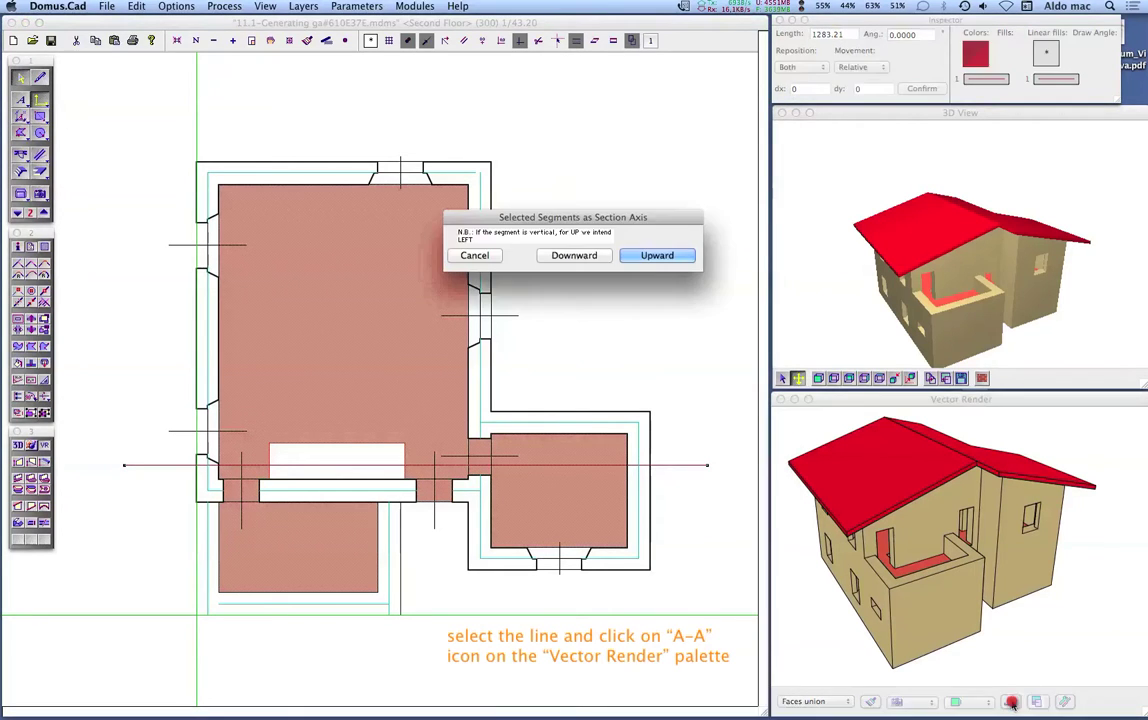
pyautogui.click(657, 256)
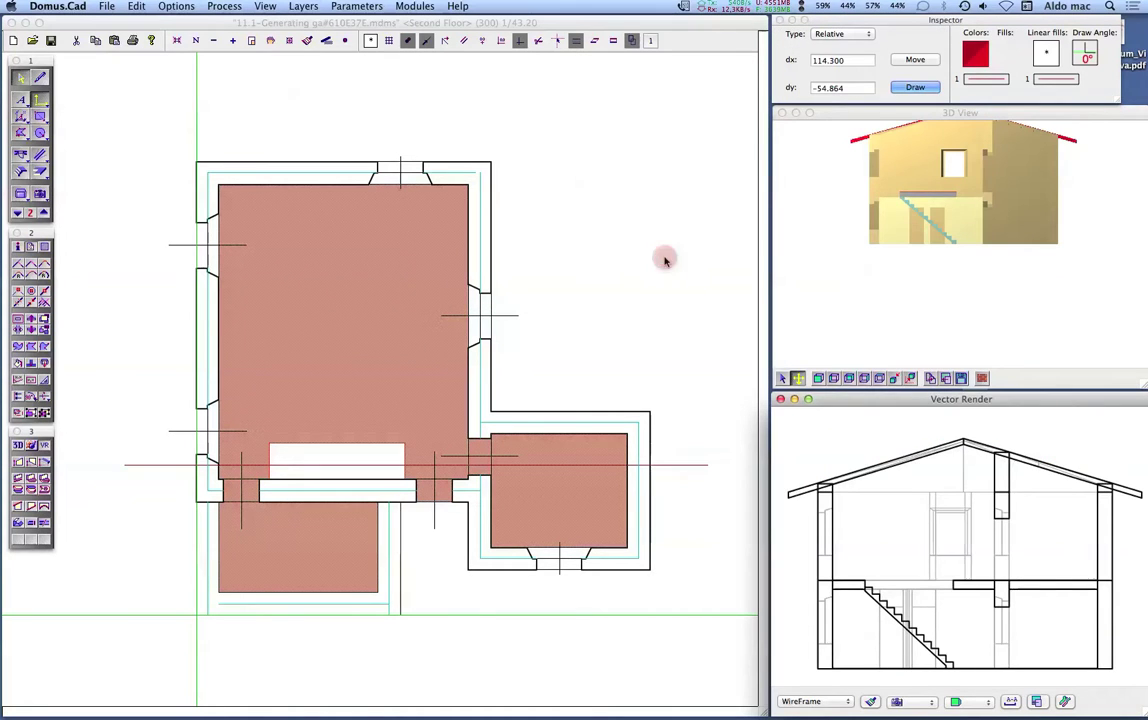
# Step: Set the Vector Render type to Hidden faces and regenerate the section
pyautogui.click(848, 702)
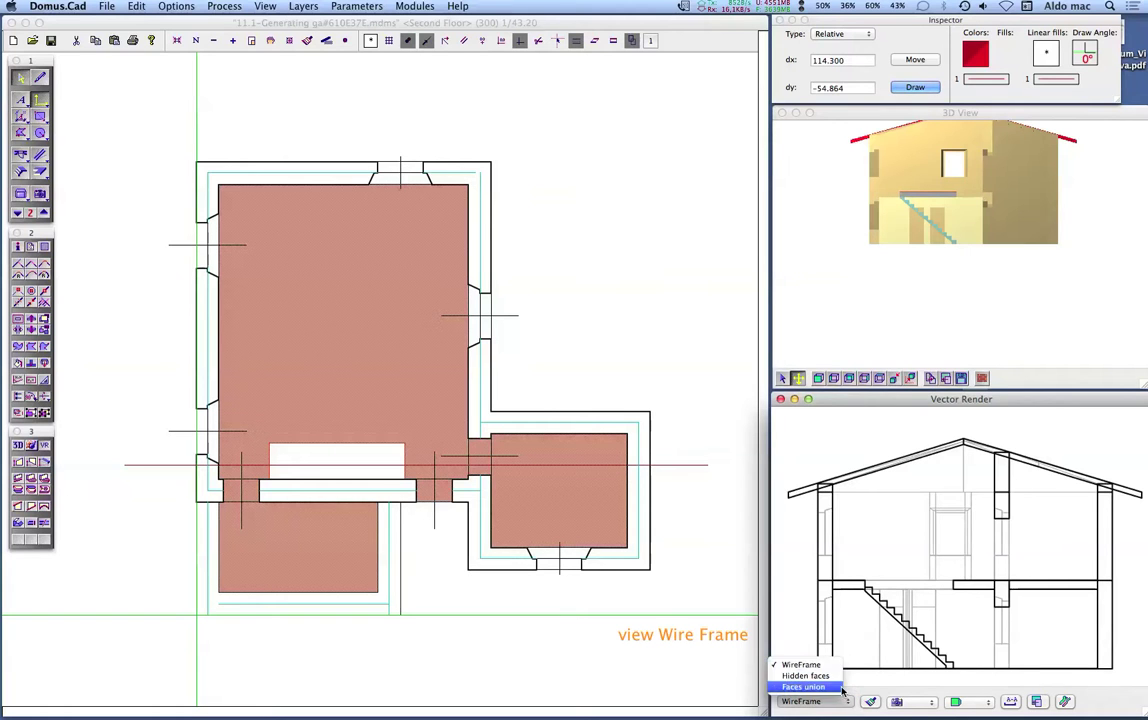
pyautogui.click(835, 679)
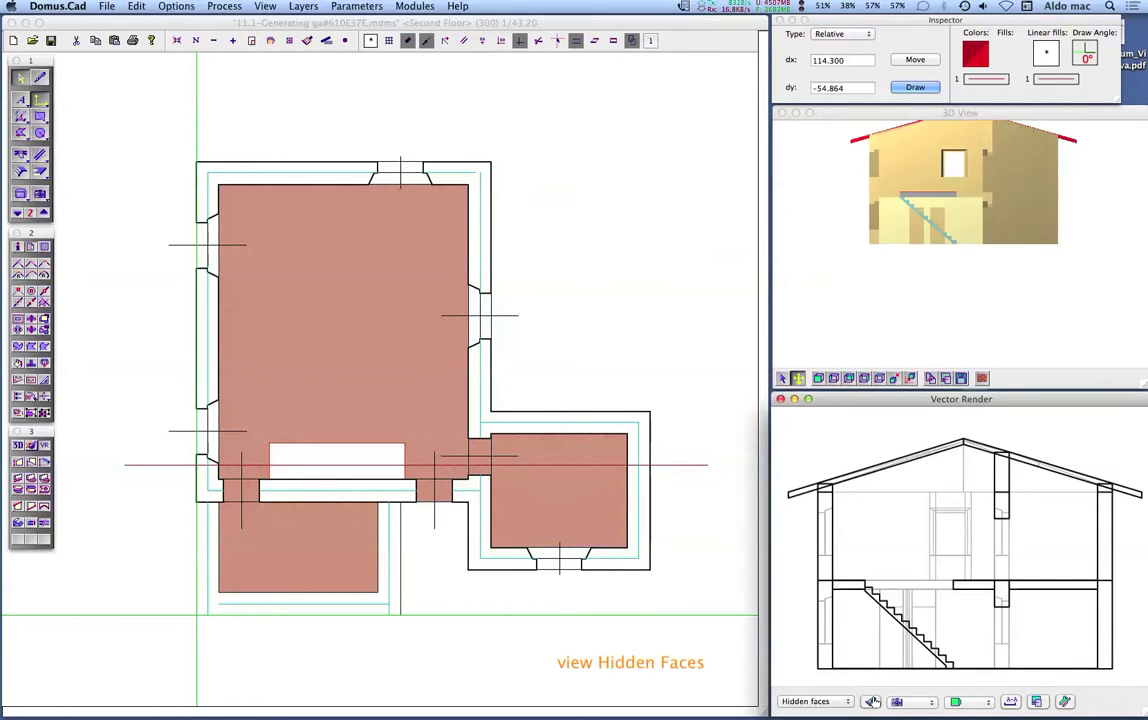
pyautogui.click(872, 701)
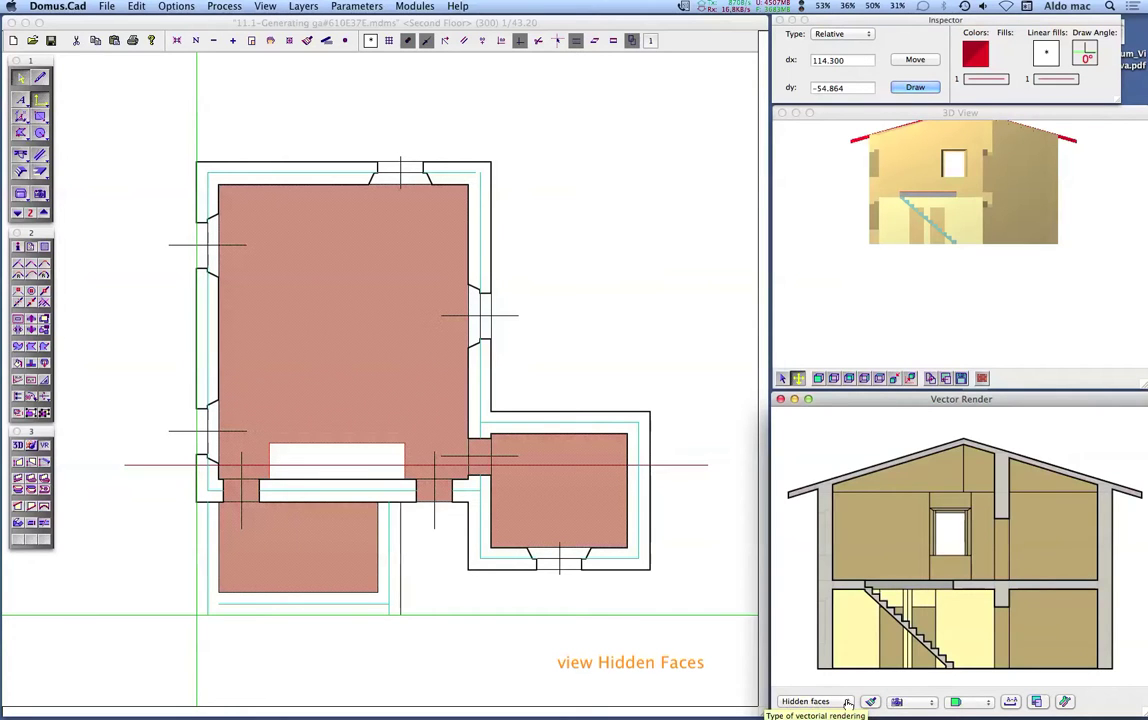
# Step: Set the Vector Render type to Faces union and regenerate the section
pyautogui.click(847, 703)
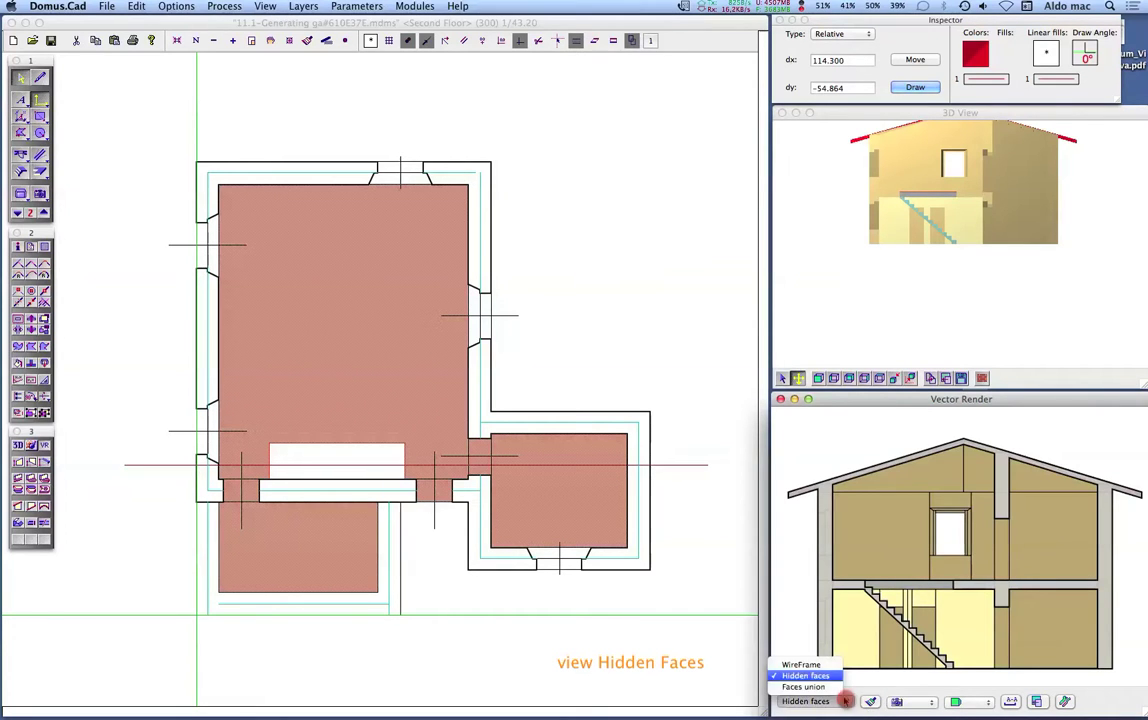
pyautogui.click(805, 687)
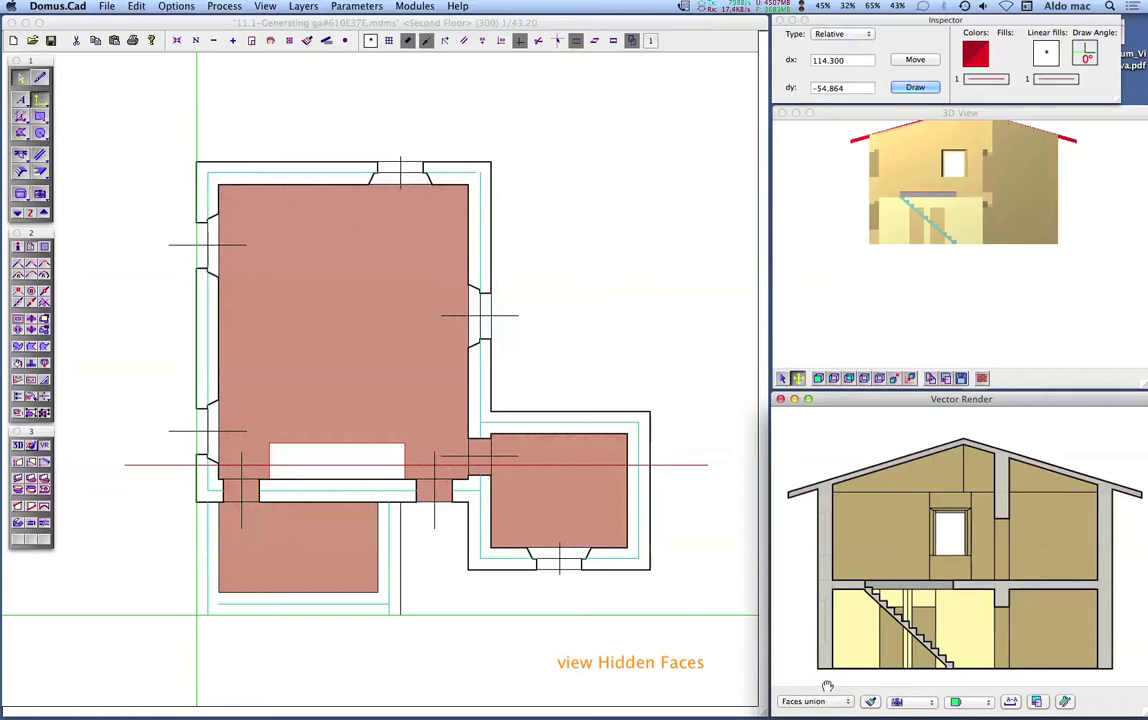
pyautogui.click(872, 702)
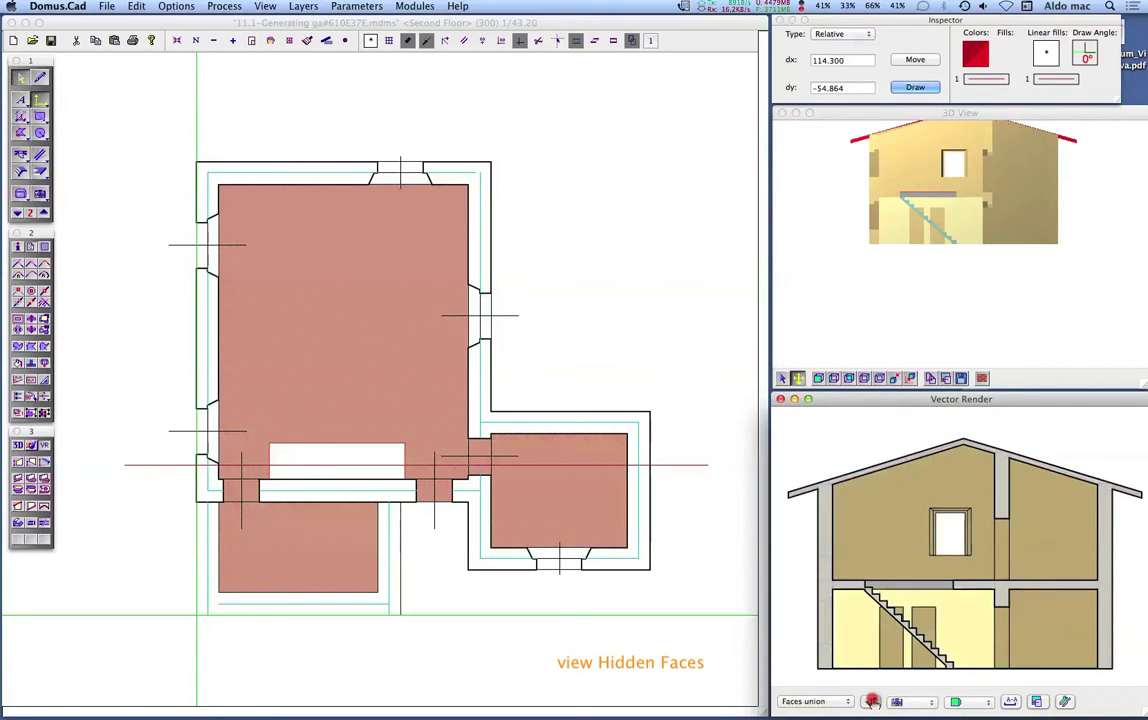
# Step: Copy the rendered section drawing to Layer 6 (1500) as the destination layer
pyautogui.click(1039, 702)
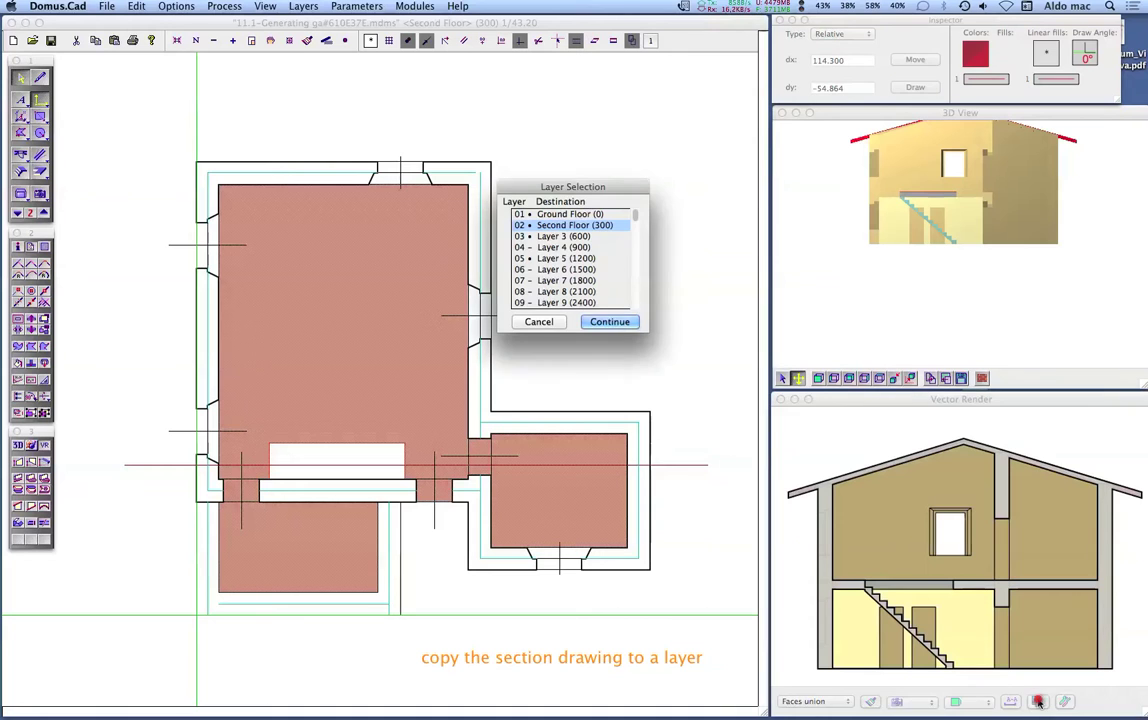
pyautogui.click(598, 271)
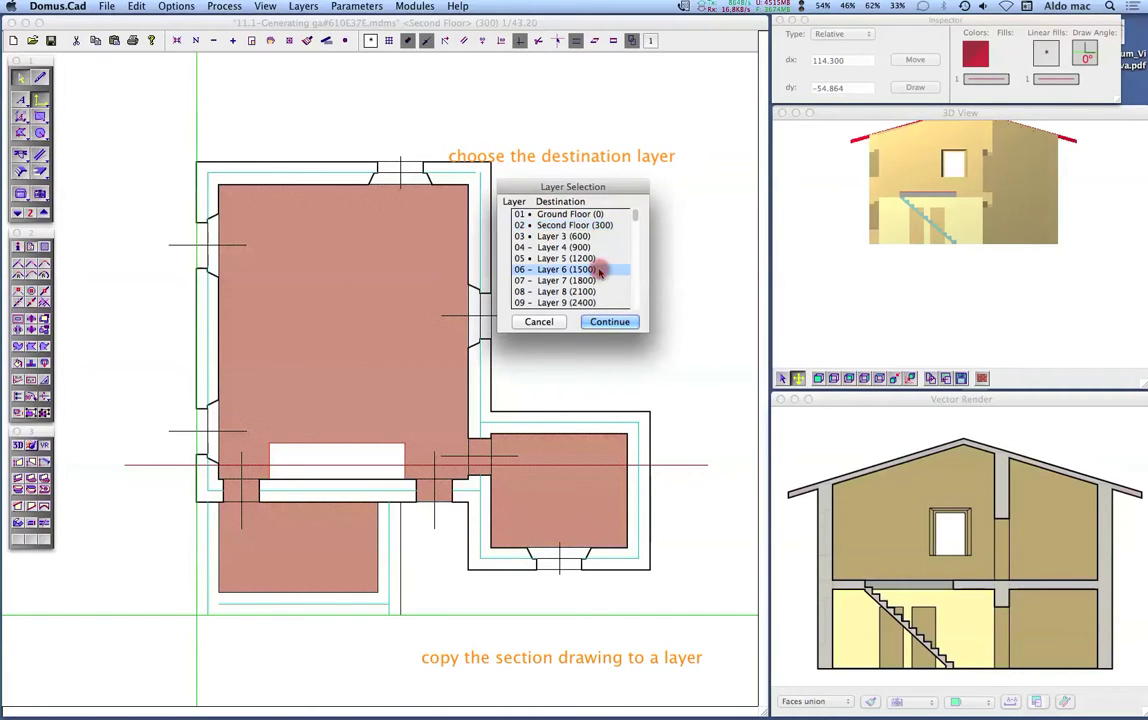
pyautogui.click(605, 322)
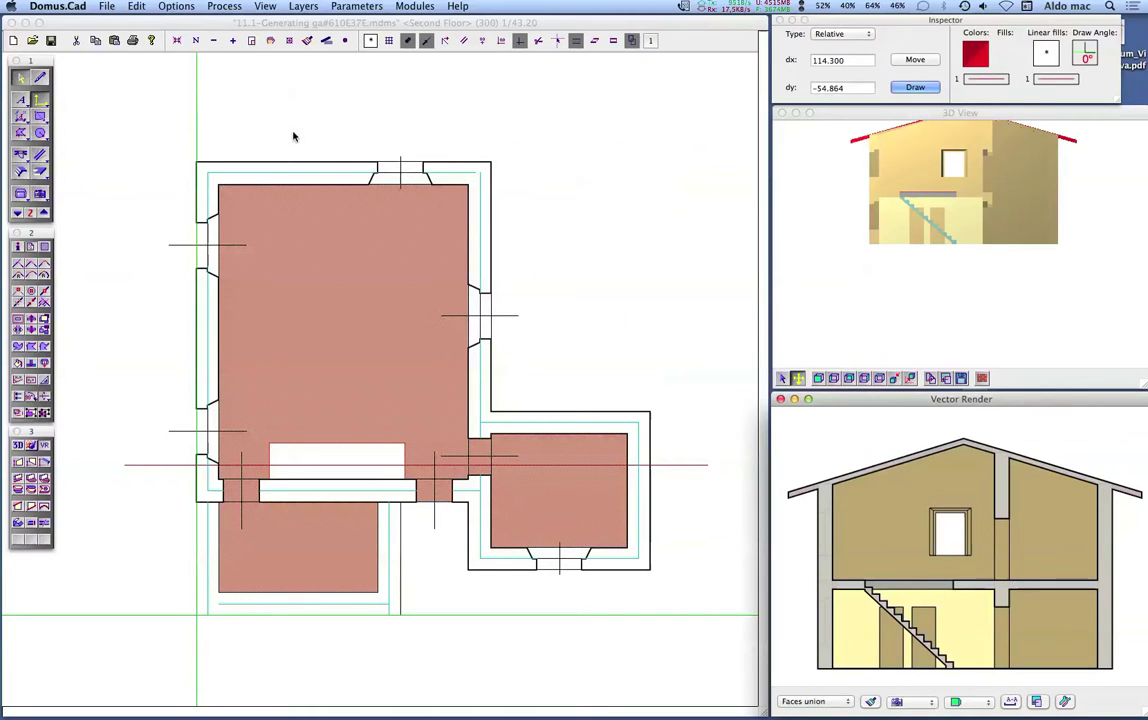
# Step: Make Layer 6 the active layer and autoscale the drawing to fit the whole copied section in the plan window
pyautogui.click(45, 213)
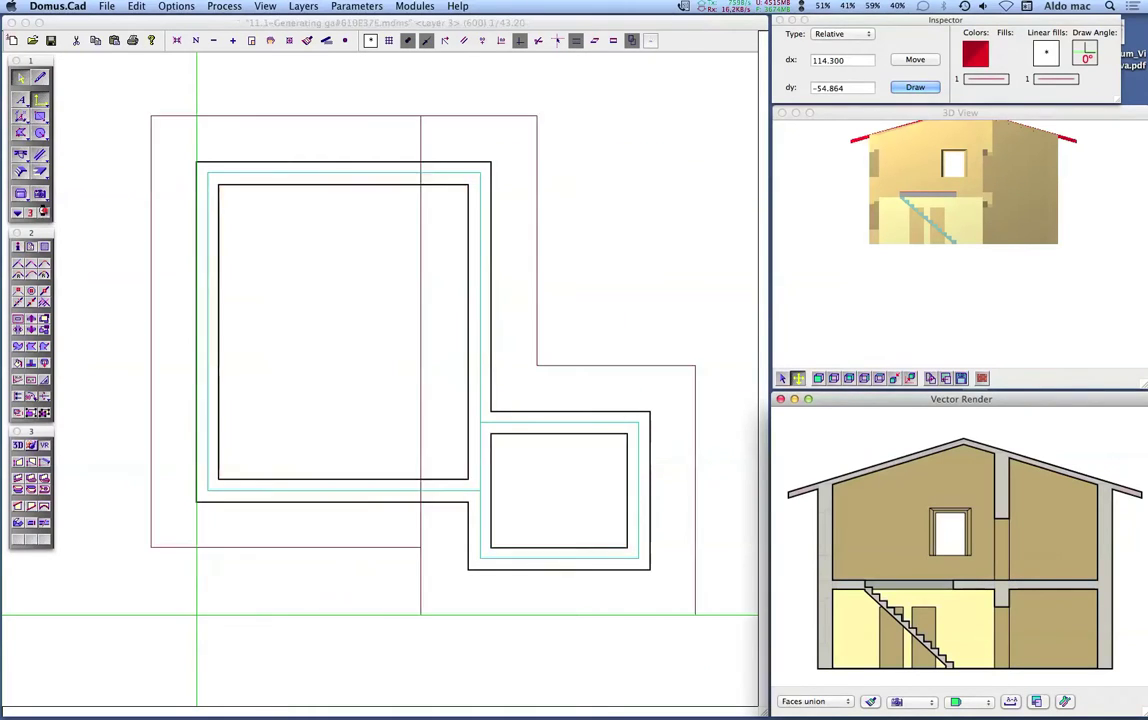
pyautogui.click(45, 213)
pyautogui.click(45, 213)
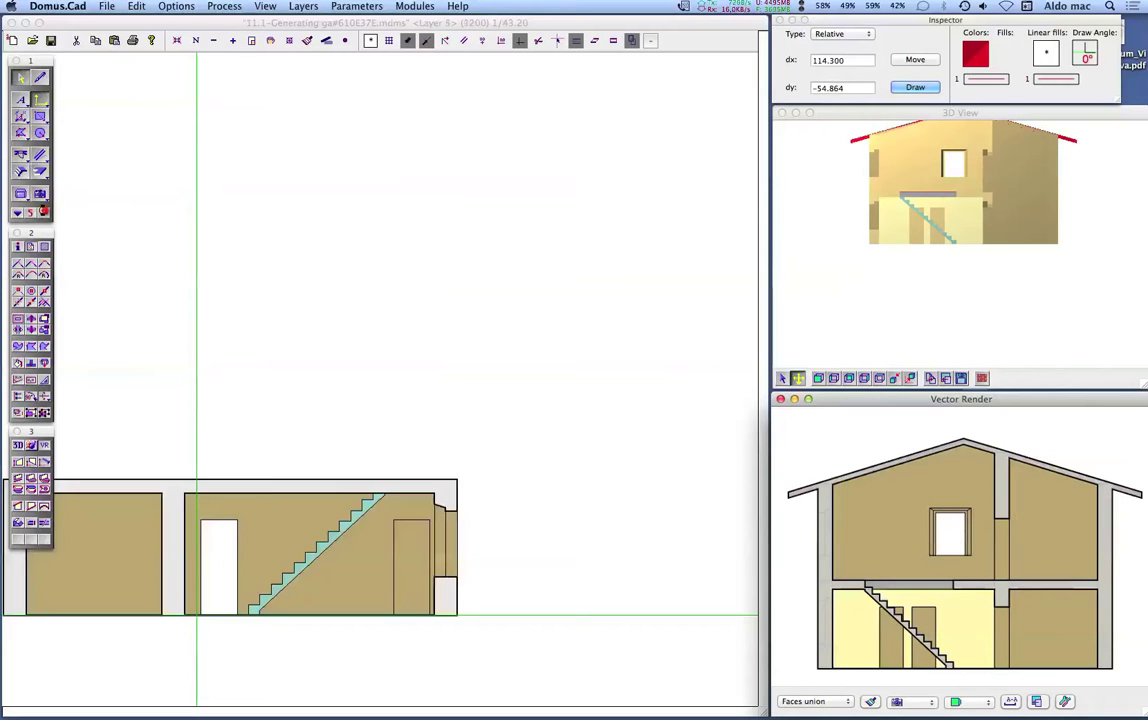
pyautogui.click(45, 213)
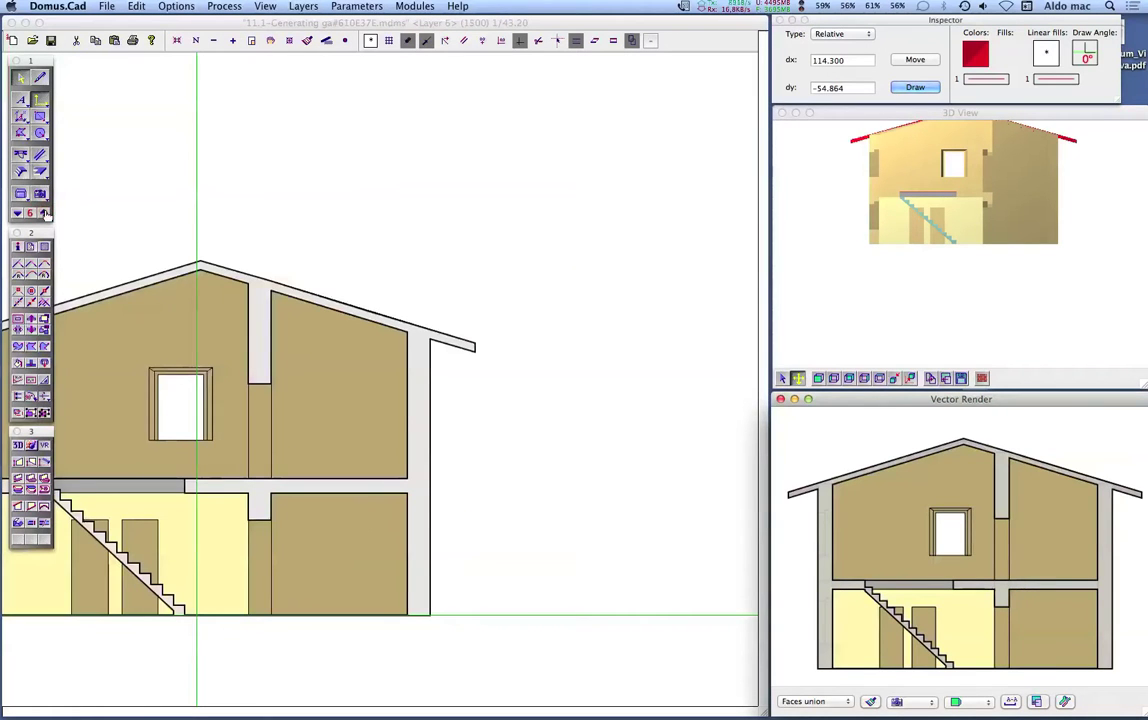
pyautogui.click(118, 186)
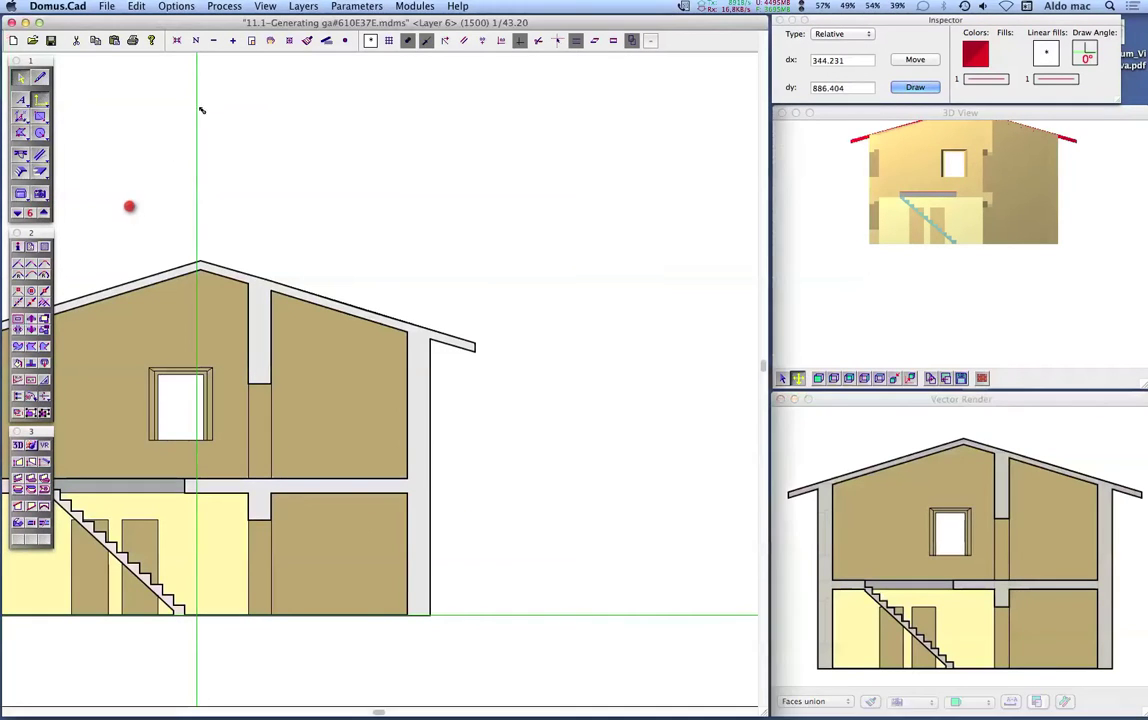
pyautogui.click(234, 7)
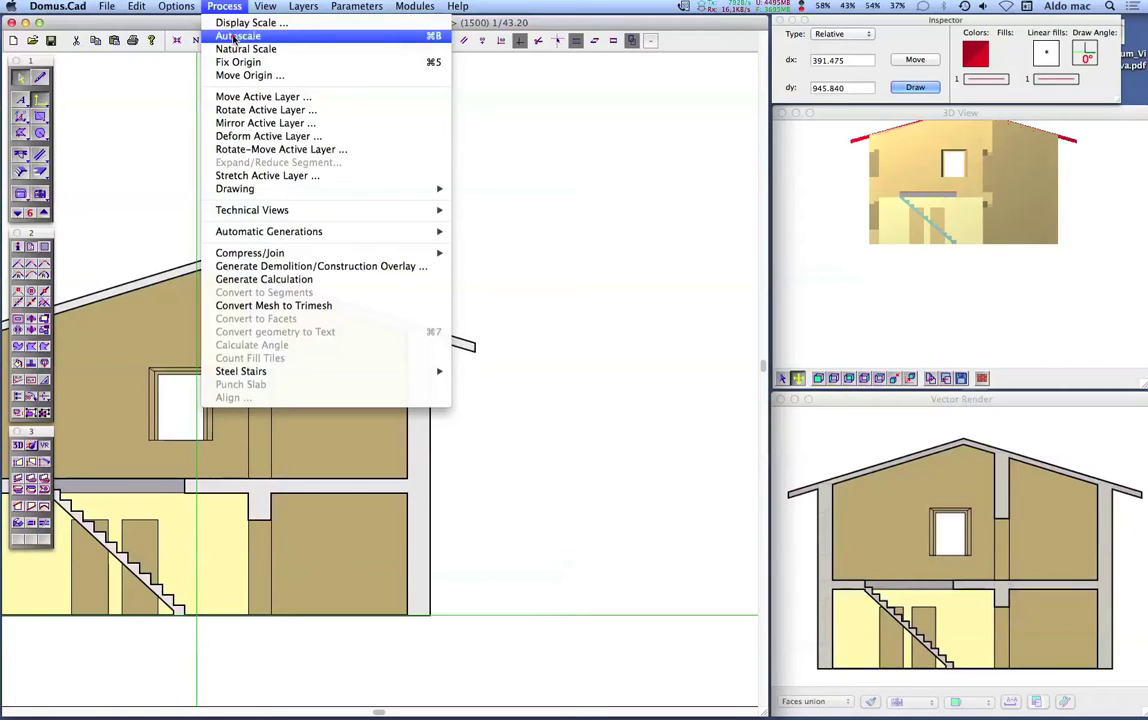
pyautogui.click(236, 37)
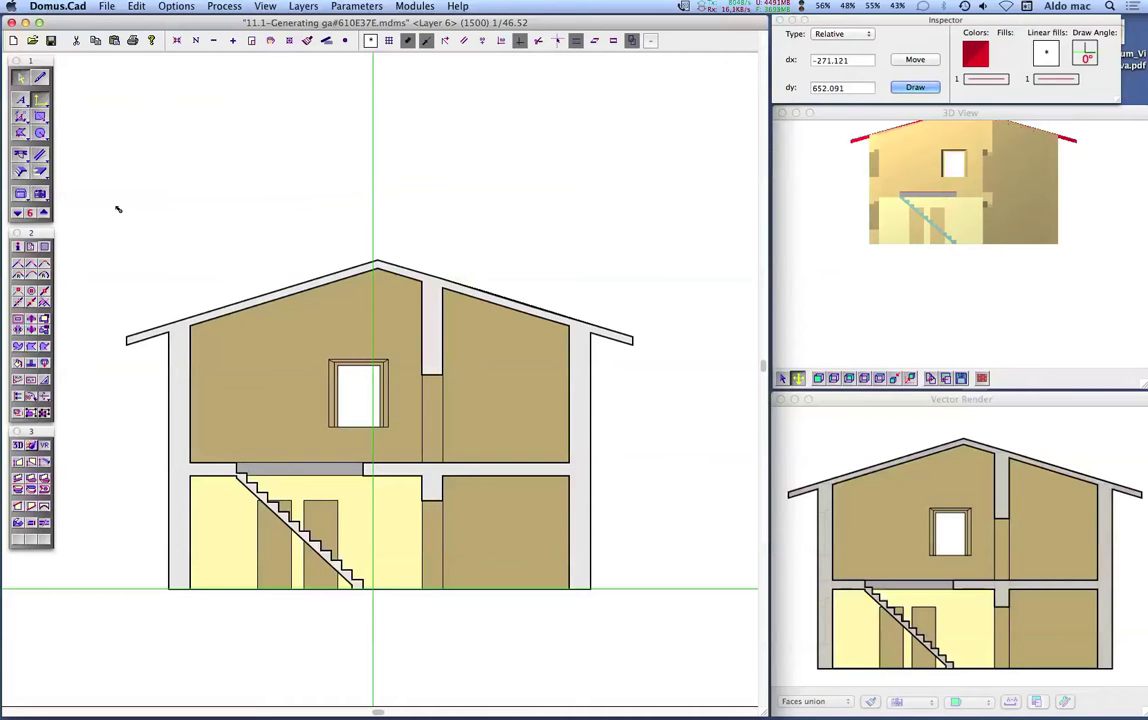
# Step: Rename the active Layer 6 as SECTION in the layer parameters
pyautogui.click(30, 212)
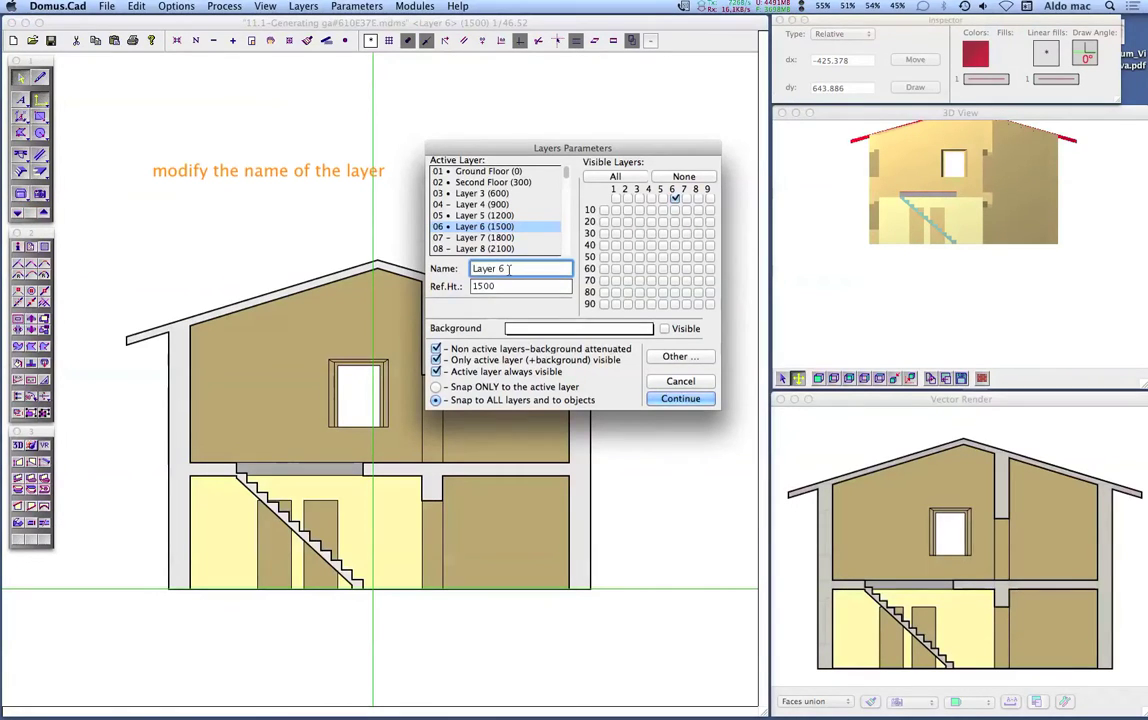
pyautogui.moveTo(508, 269); pyautogui.dragTo(433, 270)
pyautogui.write('S')
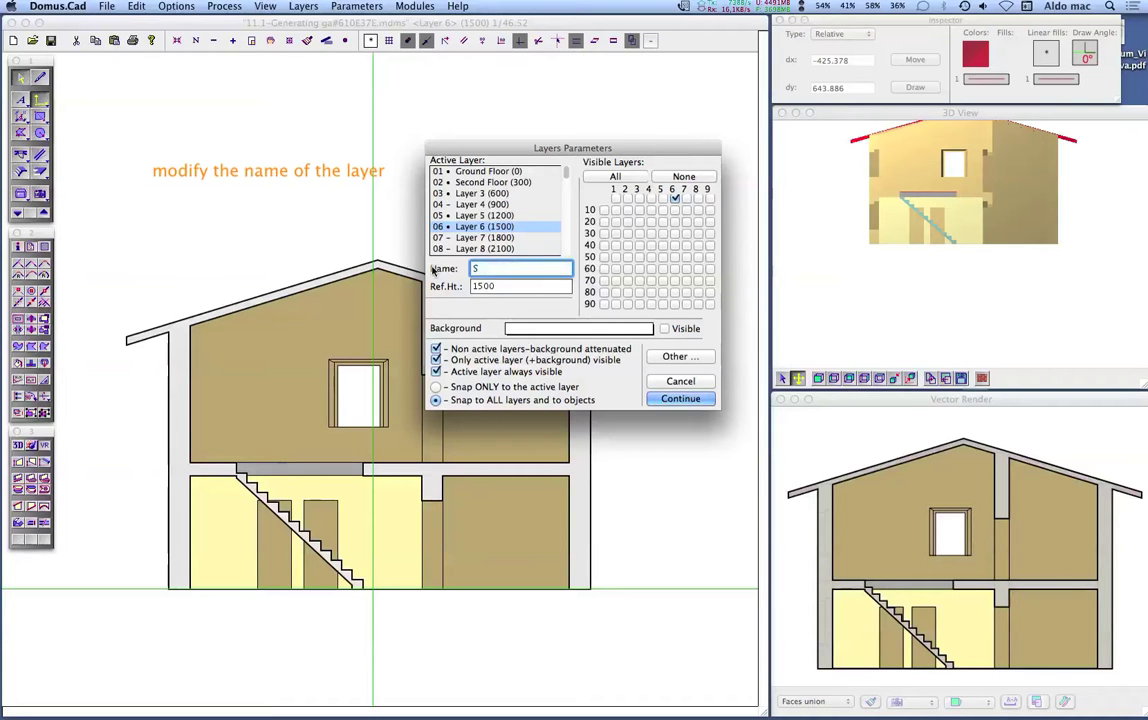
pyautogui.write('ECTION')
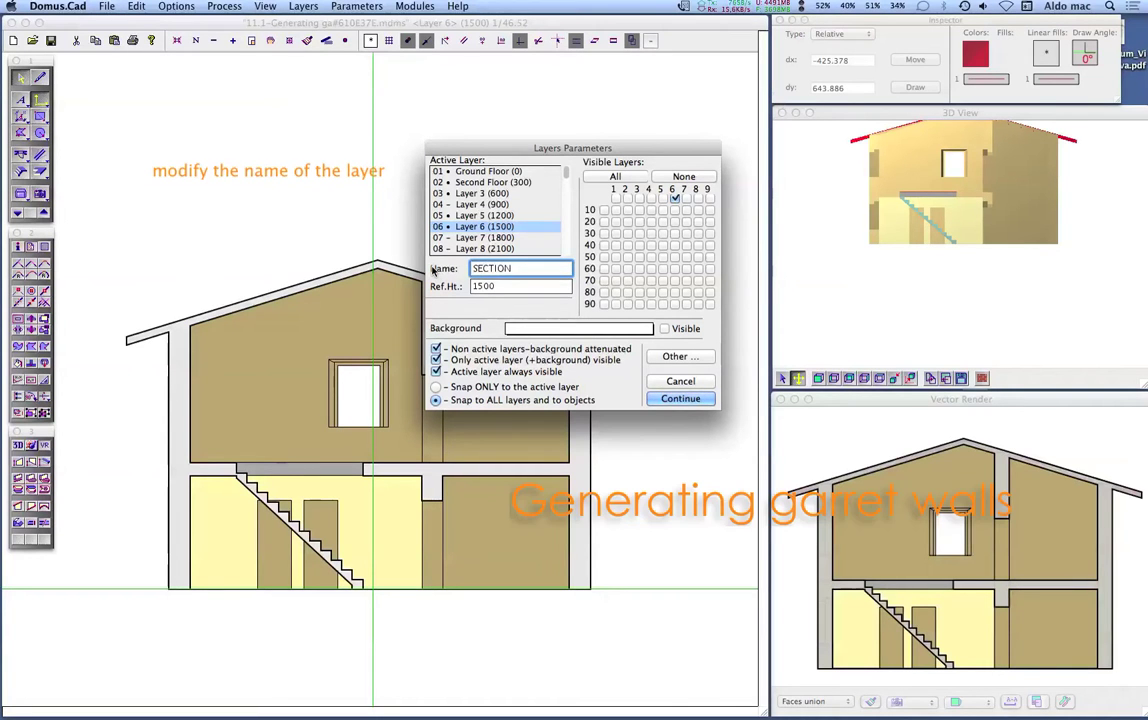
pyautogui.click(672, 399)
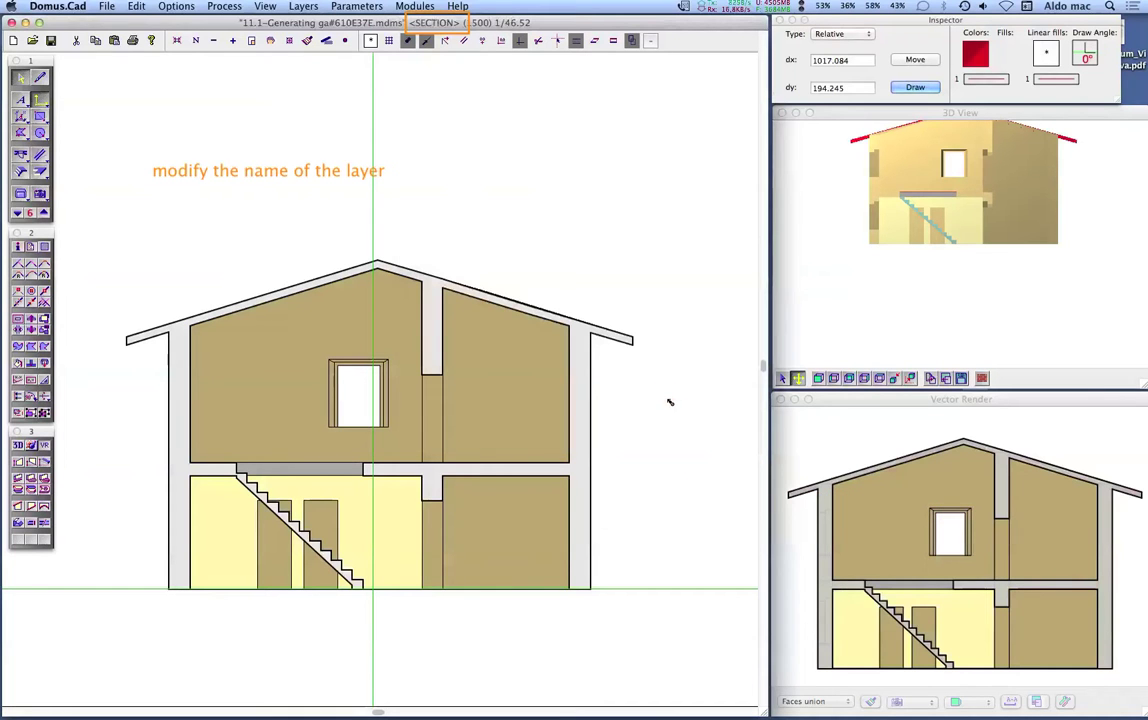
# Step: Place the text SECTION centrally below the section drawing, using the Macintosh Font option at 18 points
pyautogui.scroll(-2, 668, 402)
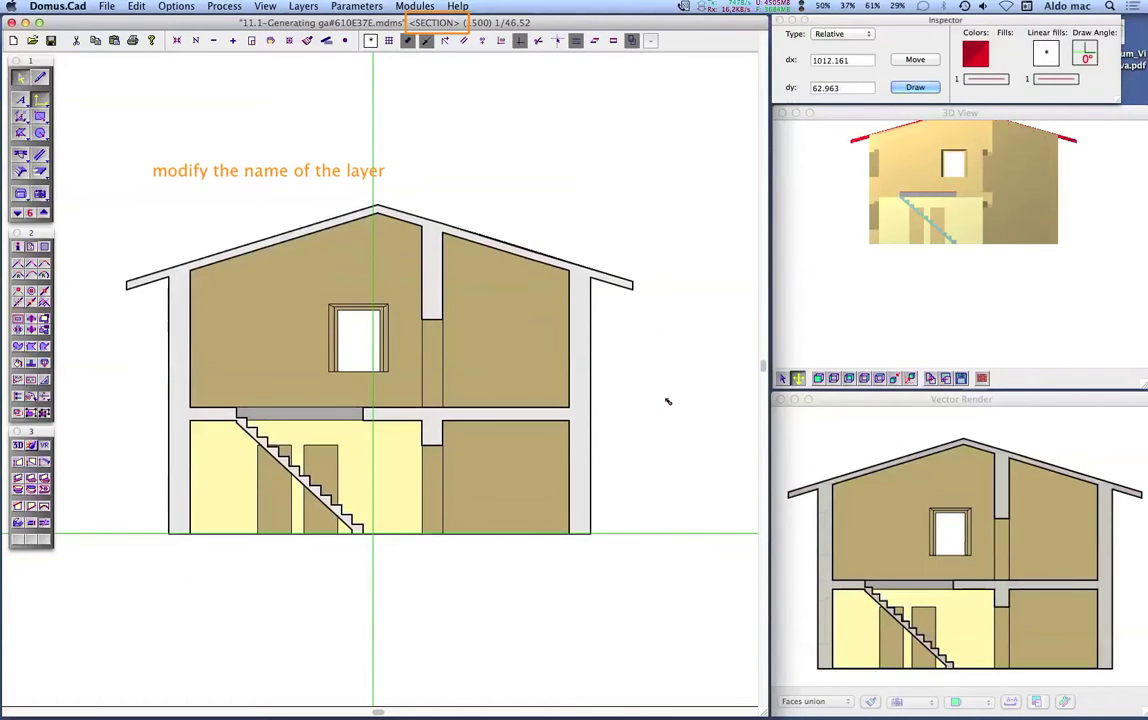
pyautogui.click(574, 232)
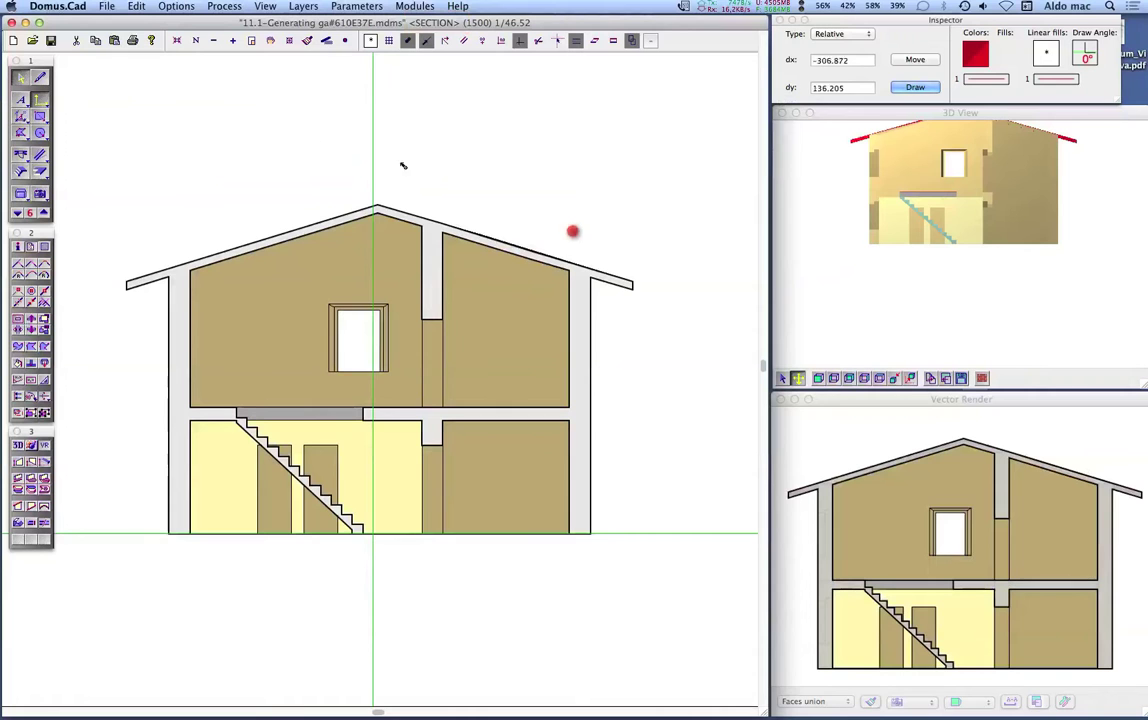
pyautogui.click(22, 100)
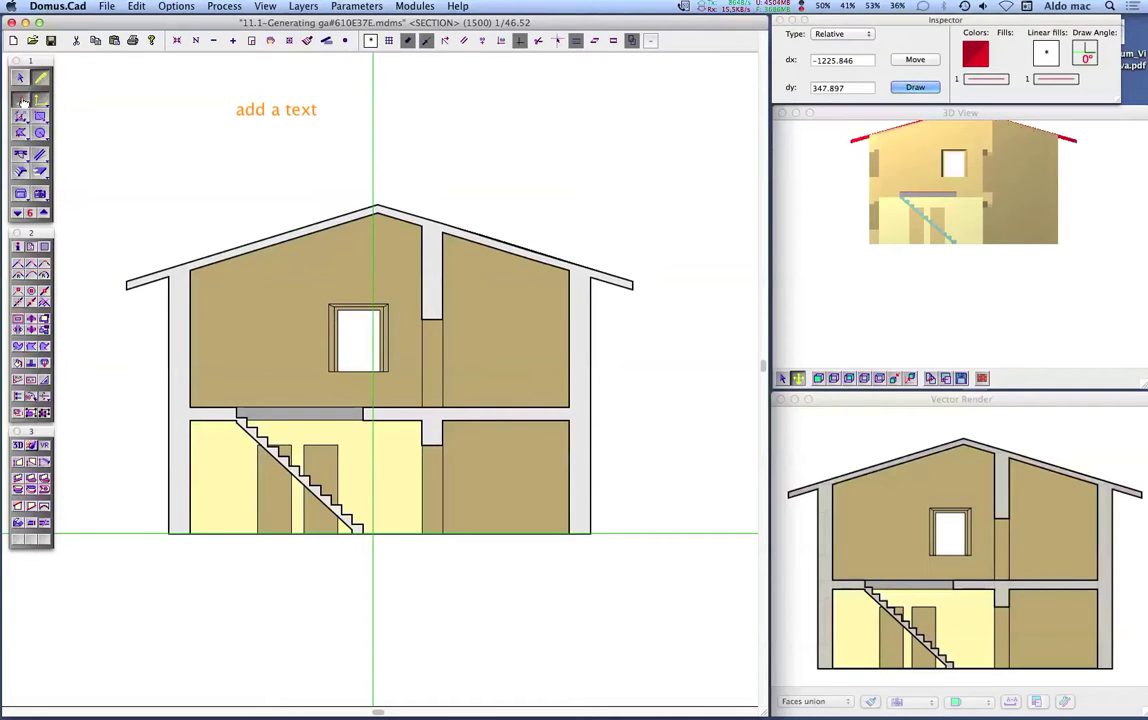
pyautogui.click(319, 575)
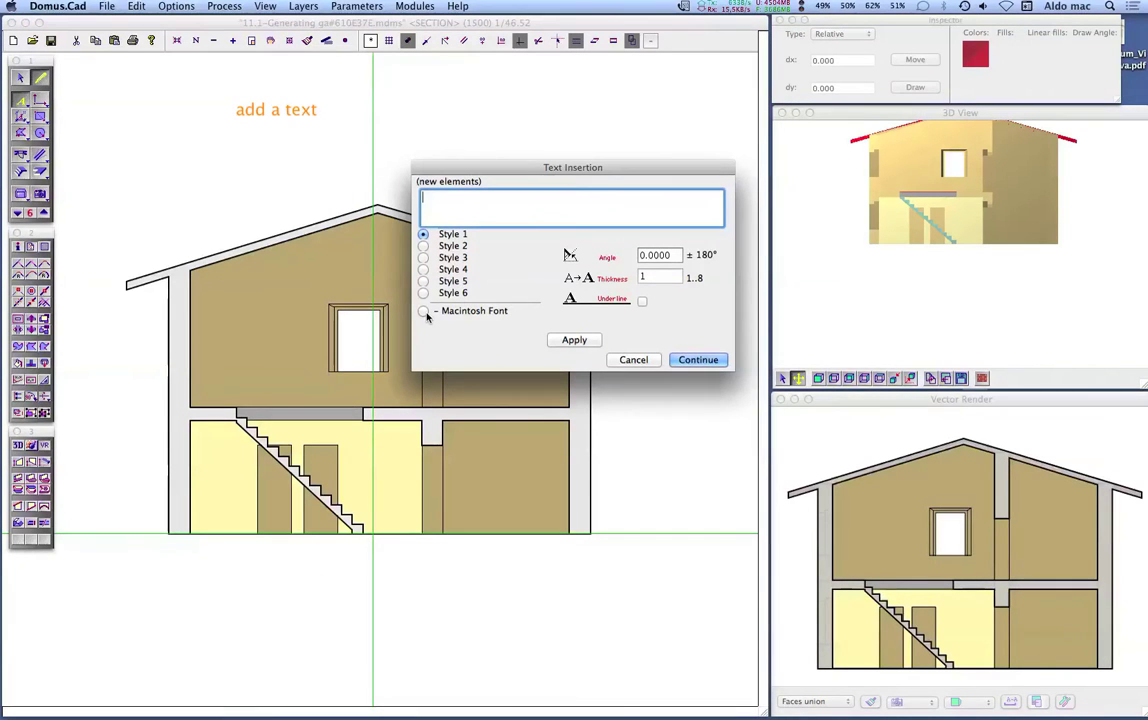
pyautogui.click(424, 311)
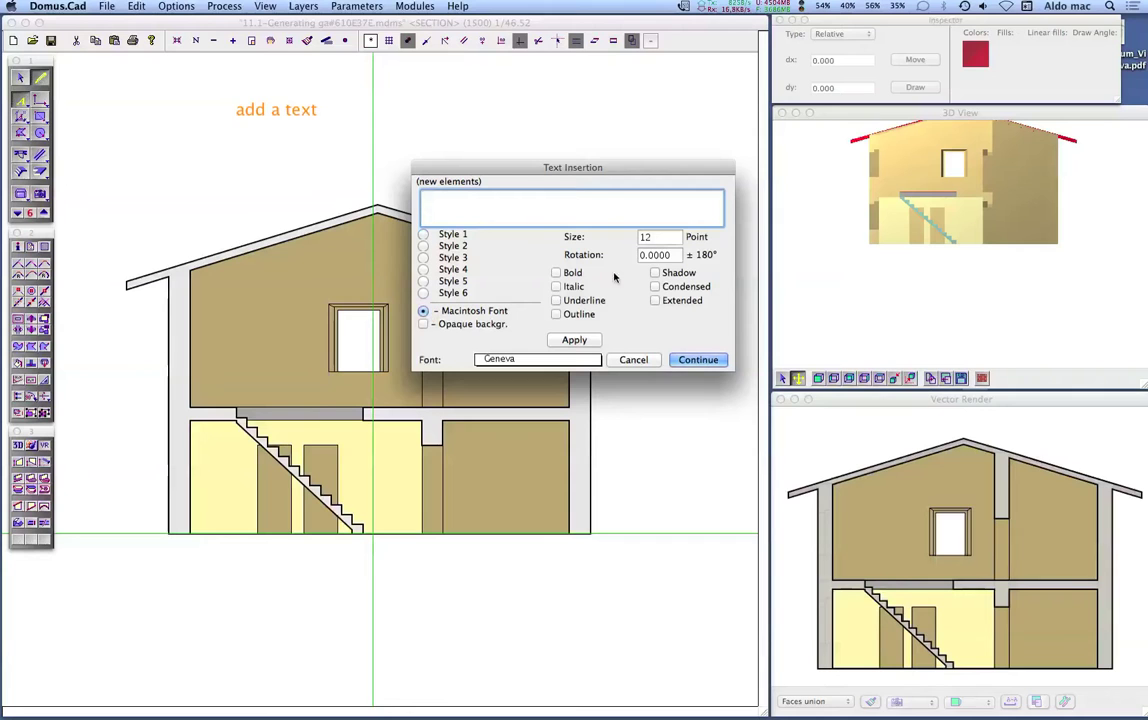
pyautogui.click(652, 237)
pyautogui.doubleClick(652, 237)
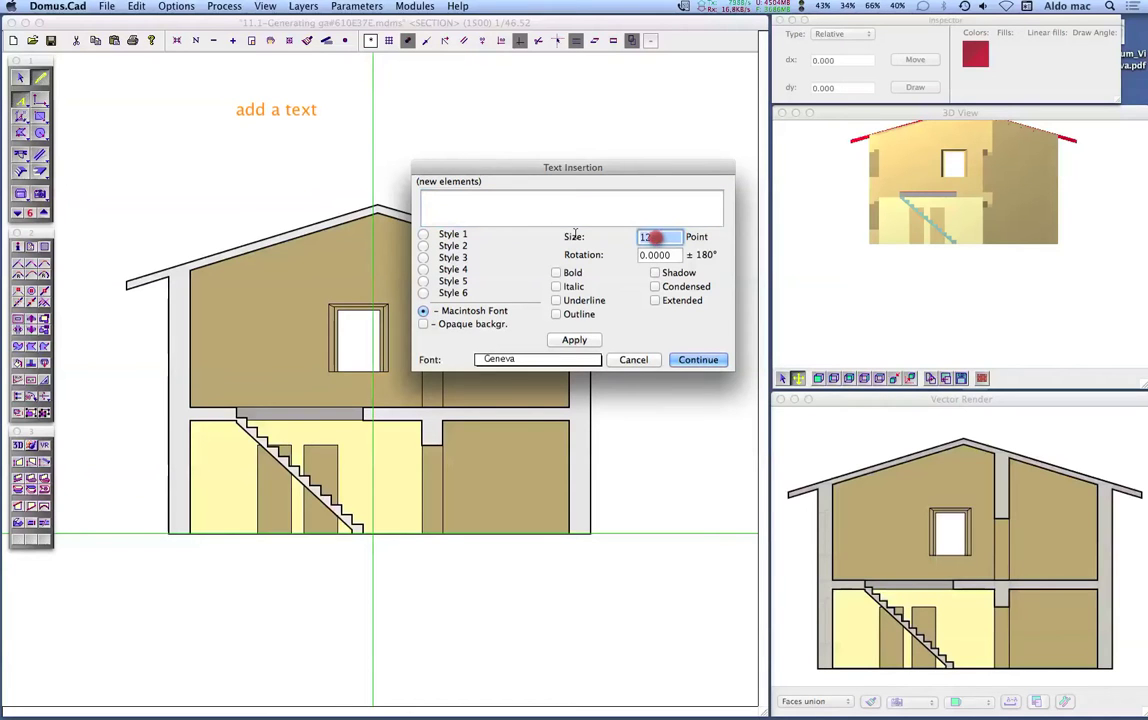
pyautogui.write('18')
pyautogui.click(505, 206)
pyautogui.write('SECTION')
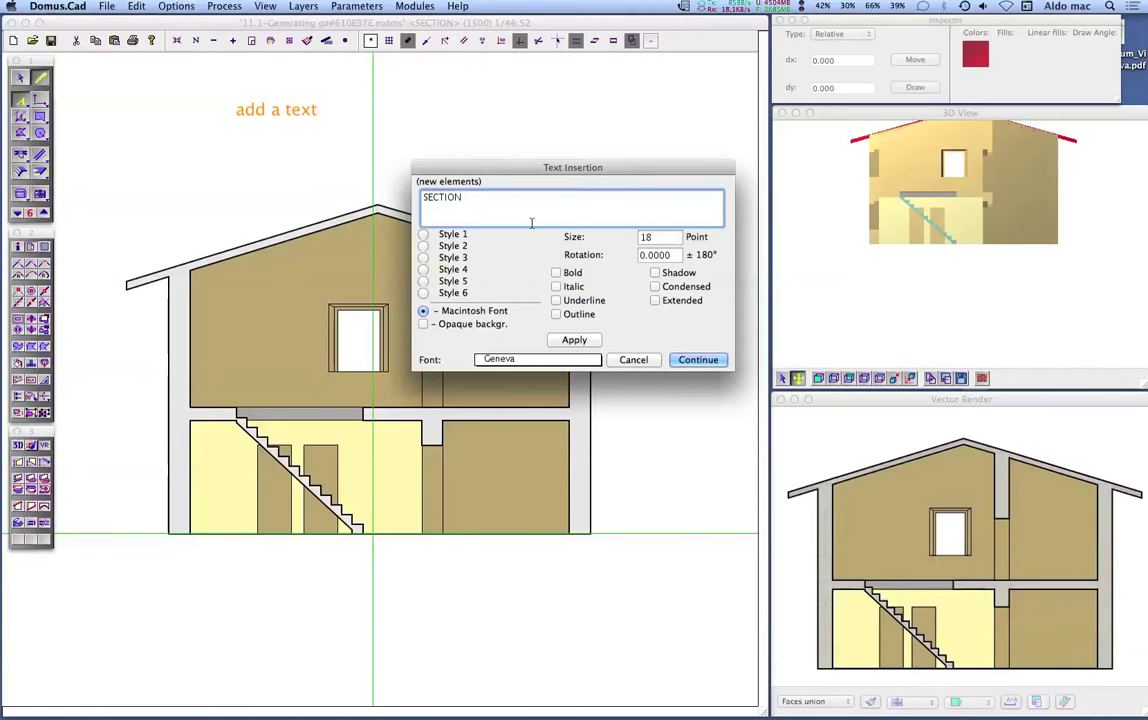
pyautogui.click(686, 360)
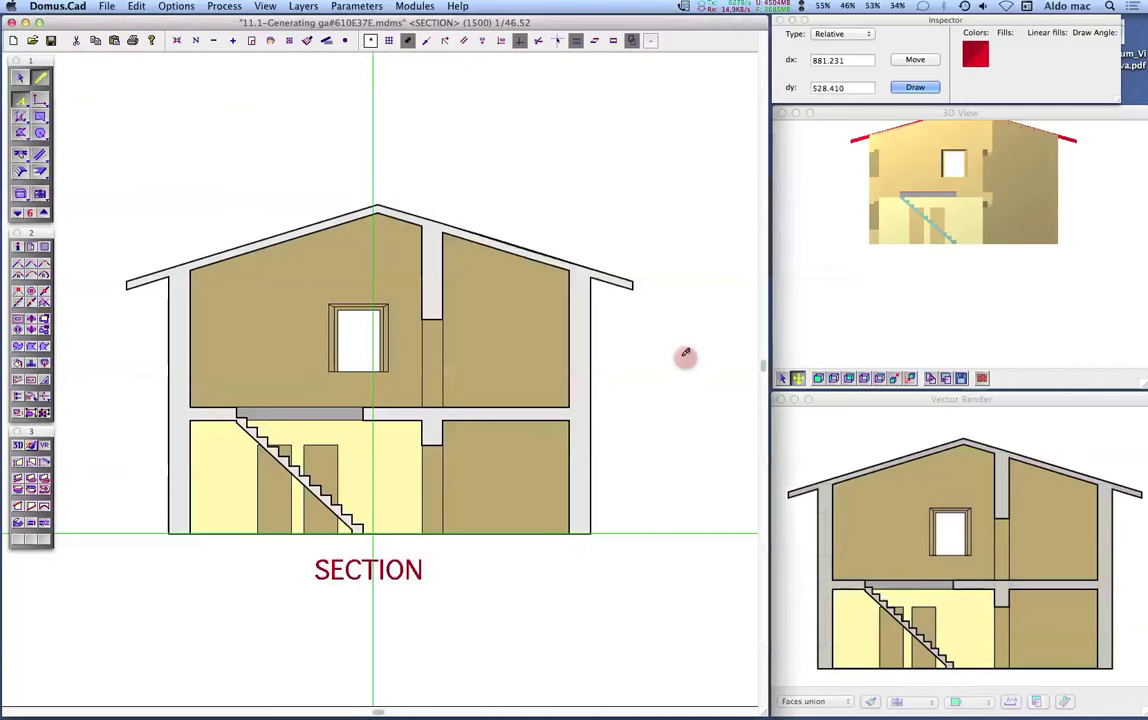
# Step: Move the SECTION text slightly right and down beneath the drawing and change its colour to black
pyautogui.click(21, 78)
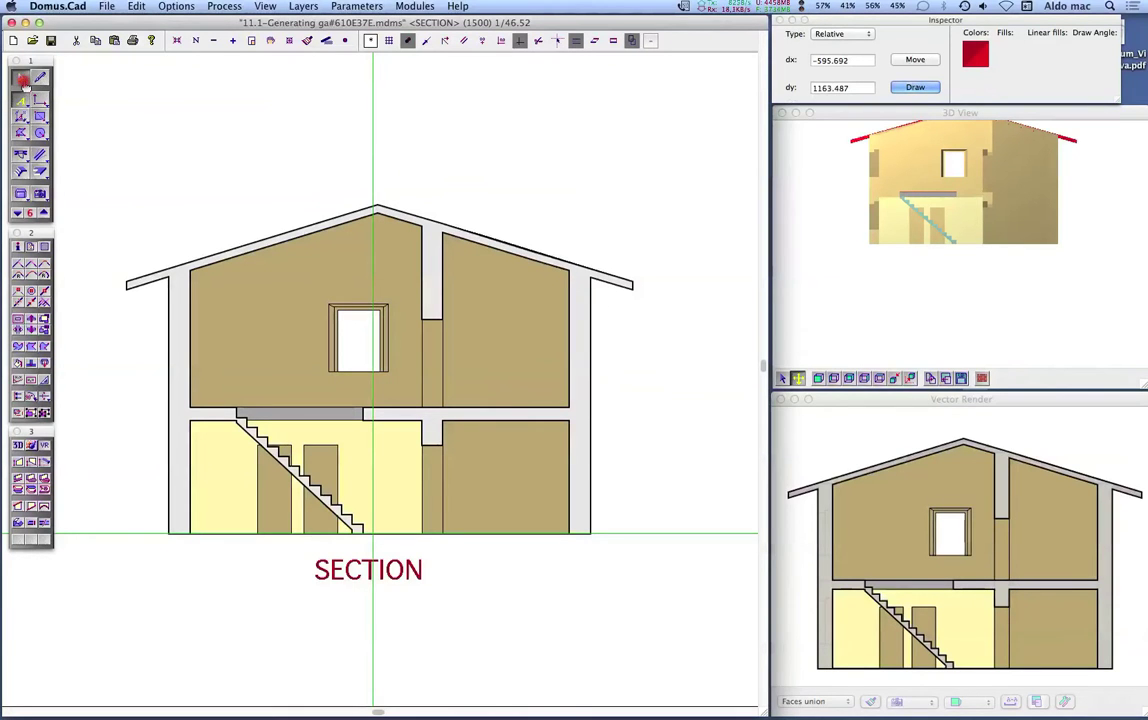
pyautogui.click(371, 578)
pyautogui.moveTo(371, 578); pyautogui.dragTo(398, 585)
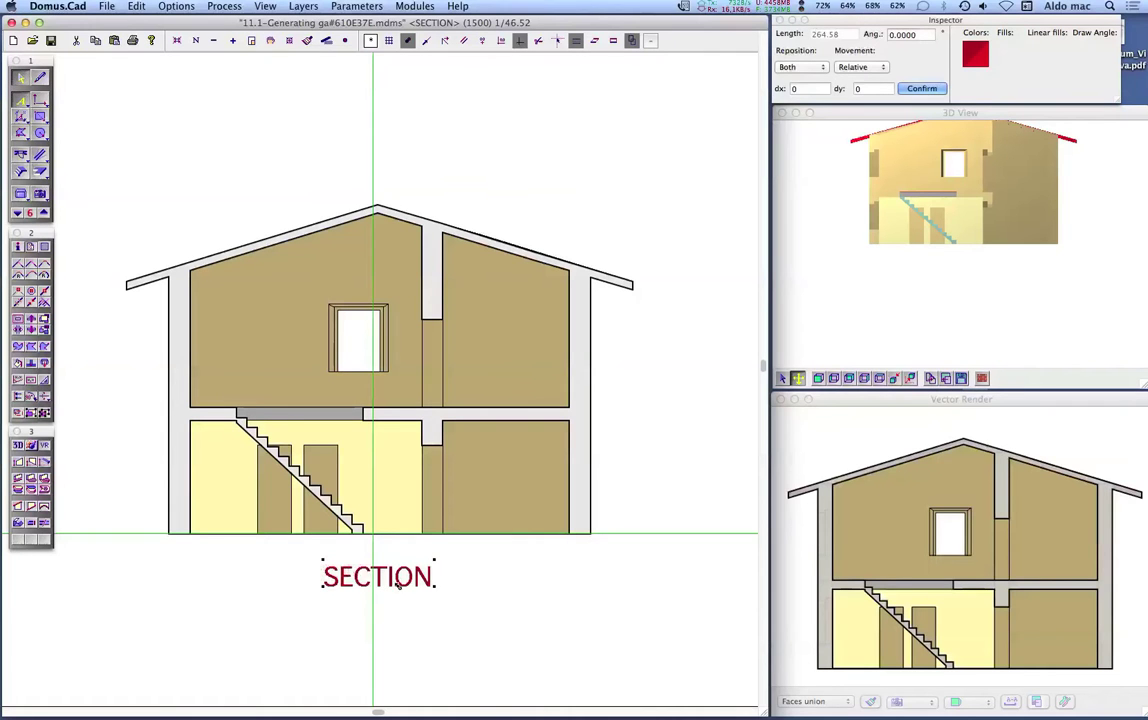
pyautogui.click(978, 55)
pyautogui.click(975, 36)
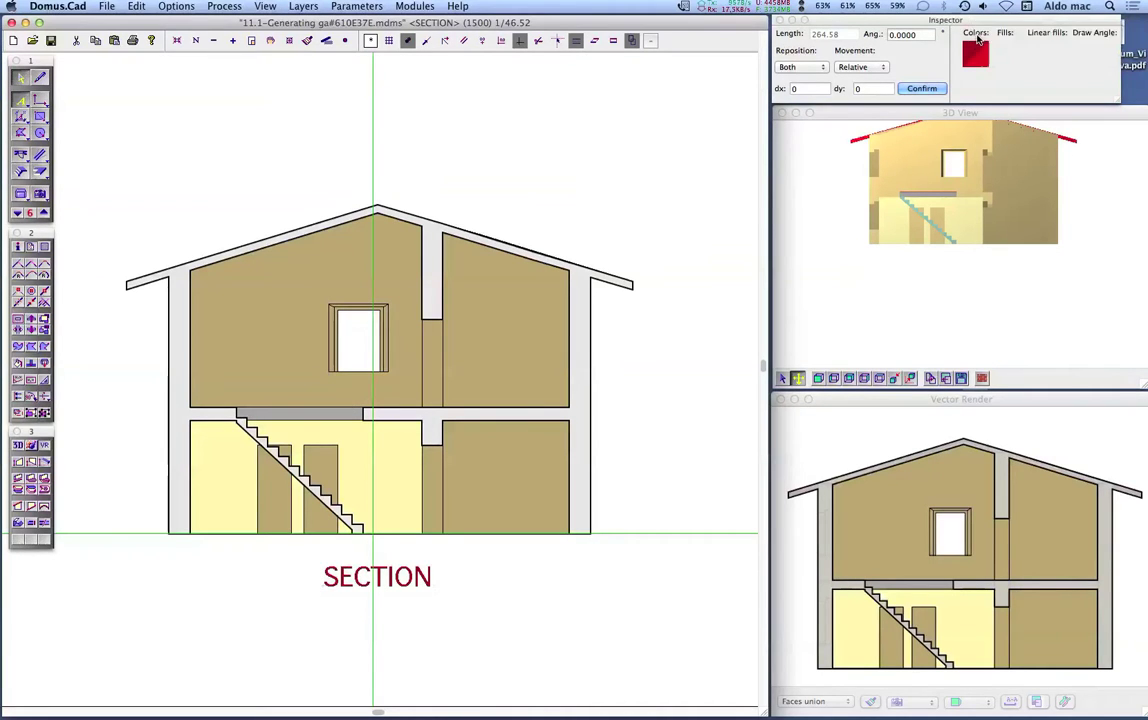
pyautogui.click(506, 132)
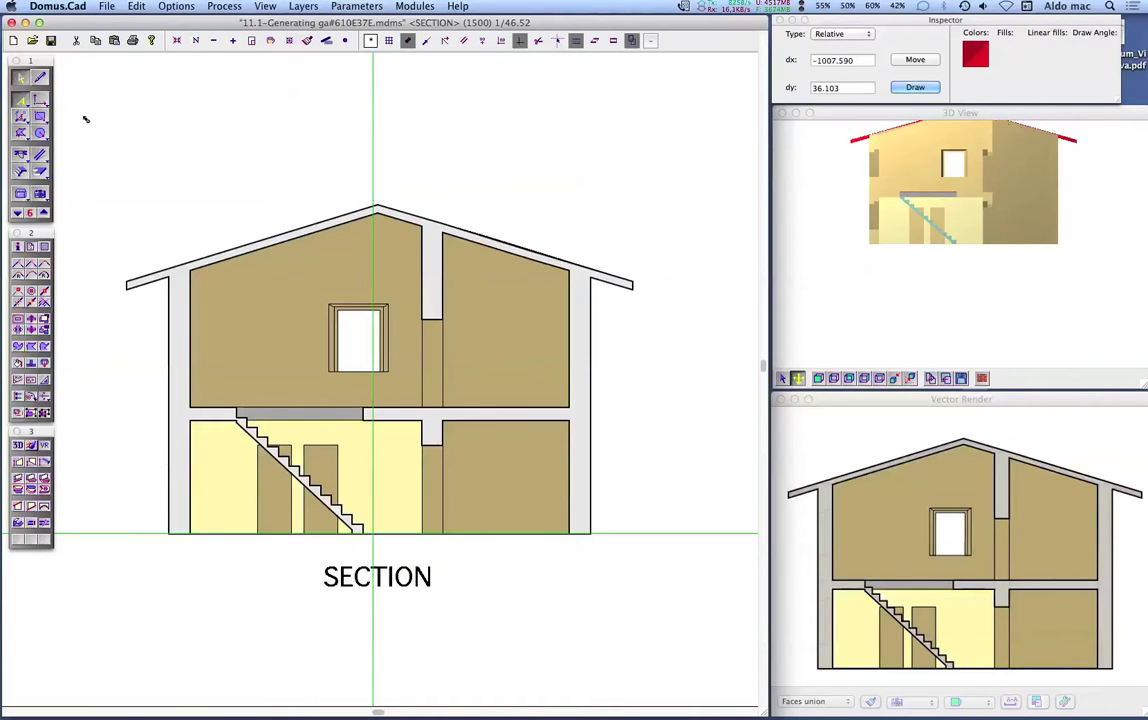
# Step: Change the fill pattern of the section's cut walls, floor and roof to SysPat-28
pyautogui.click(40, 116)
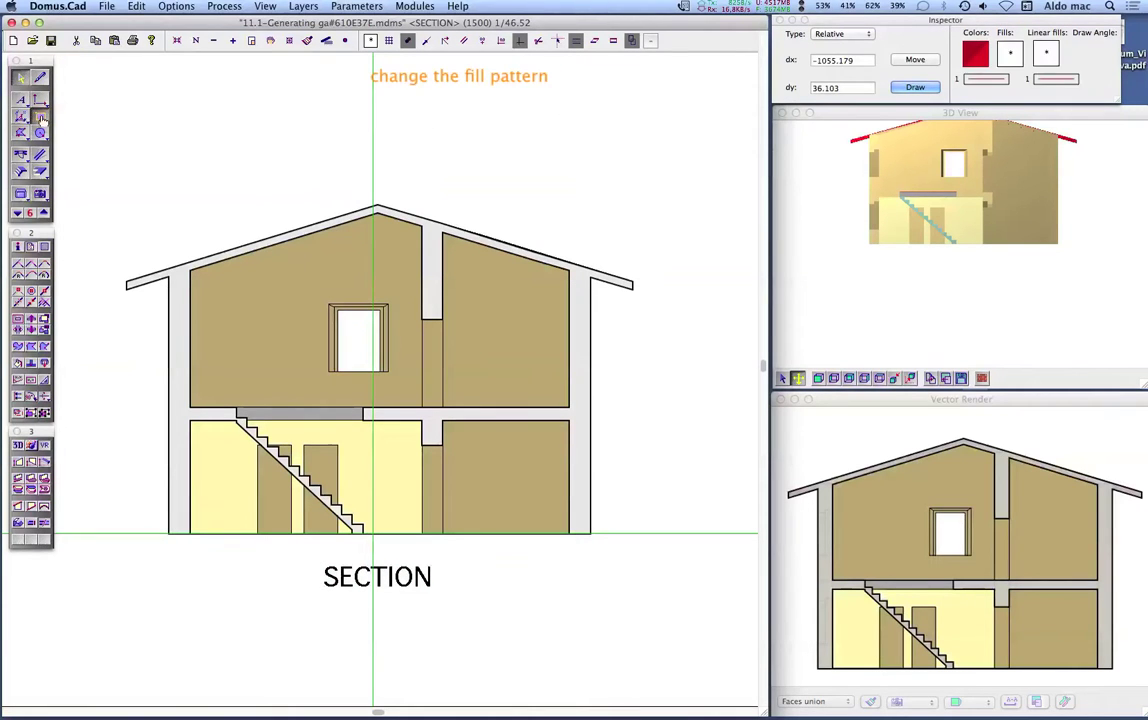
pyautogui.click(296, 234)
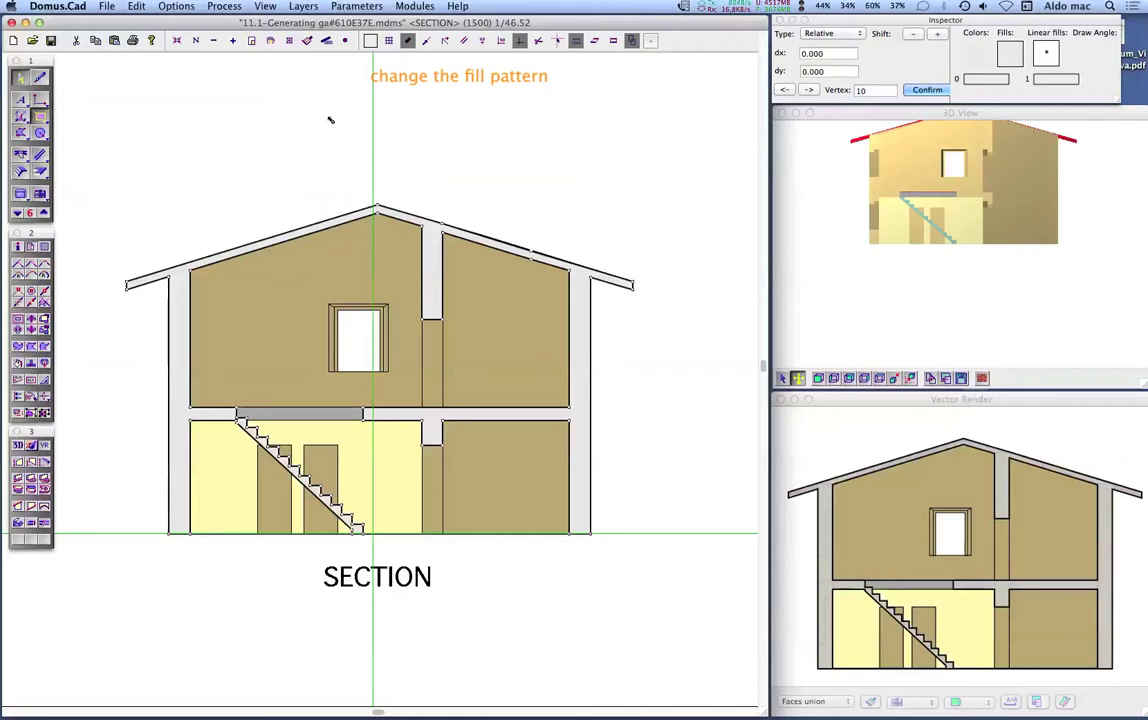
pyautogui.click(370, 43)
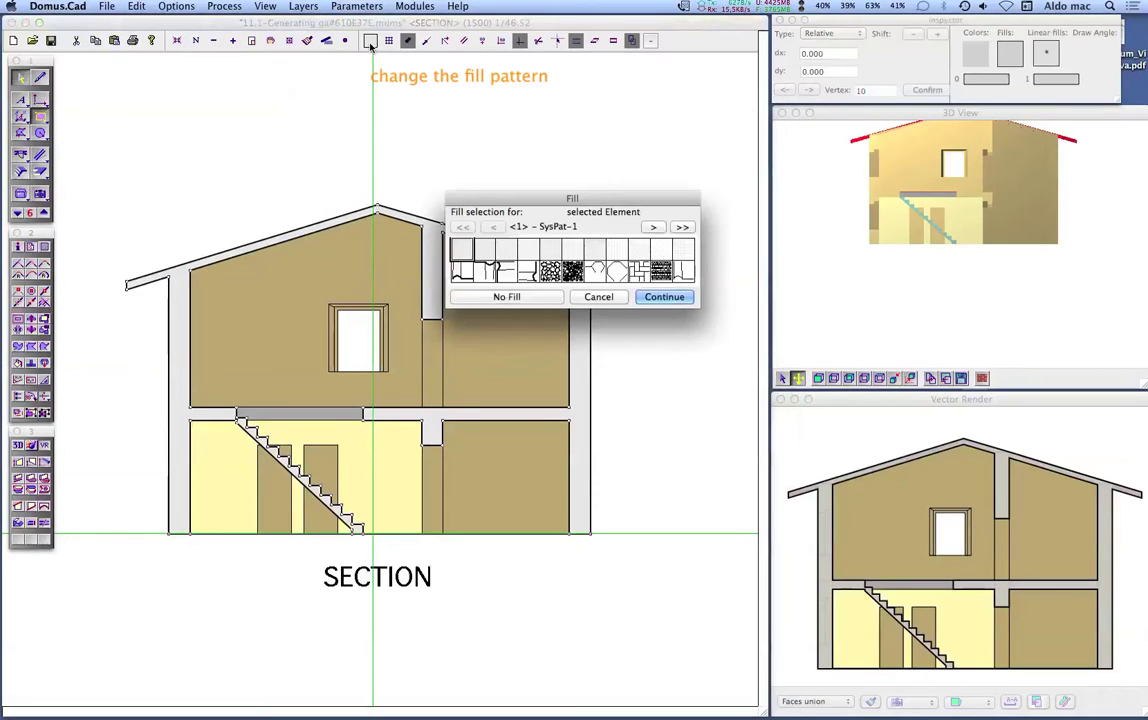
pyautogui.click(684, 228)
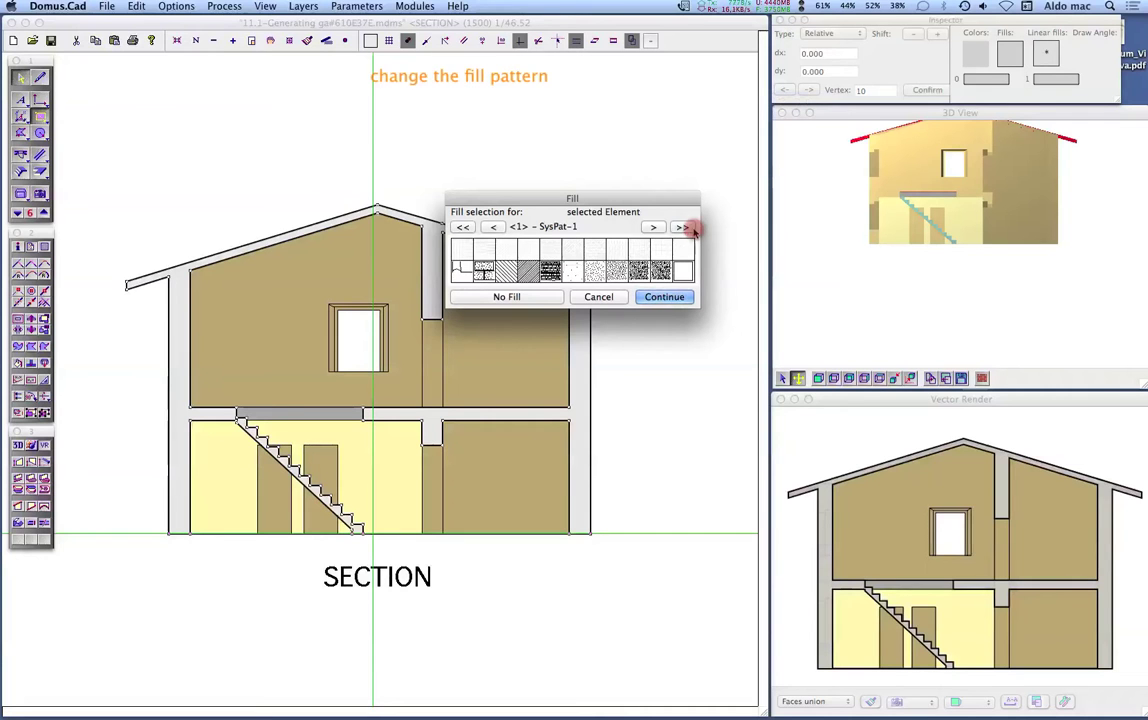
pyautogui.click(614, 250)
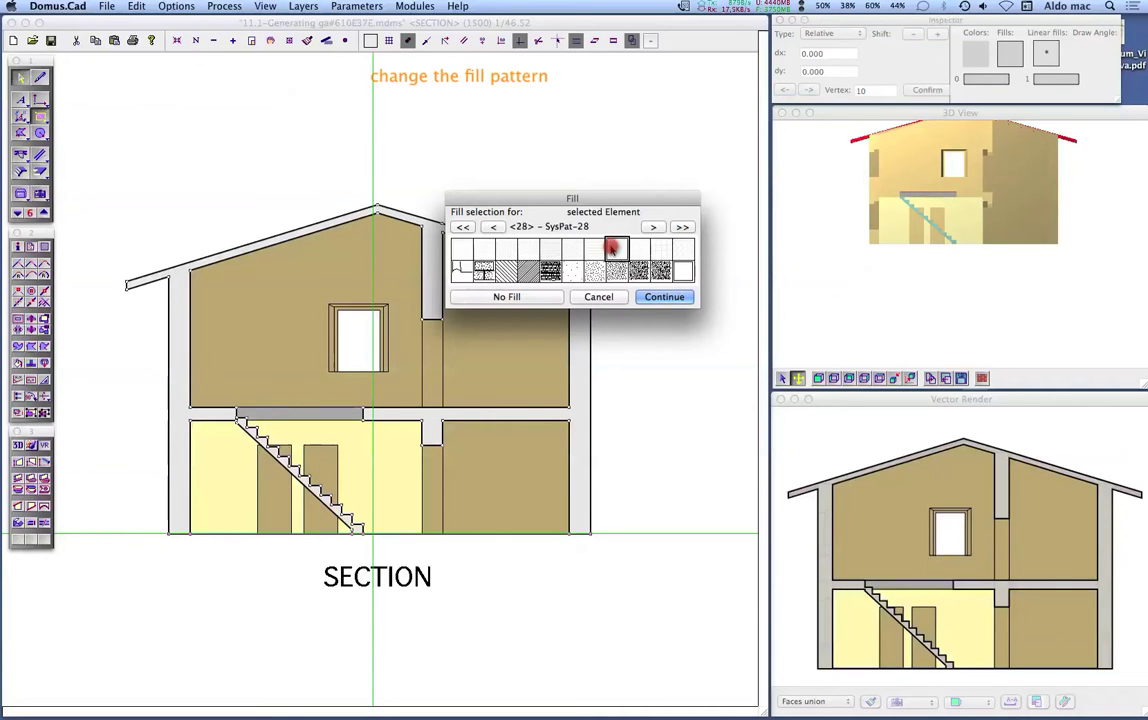
pyautogui.click(647, 298)
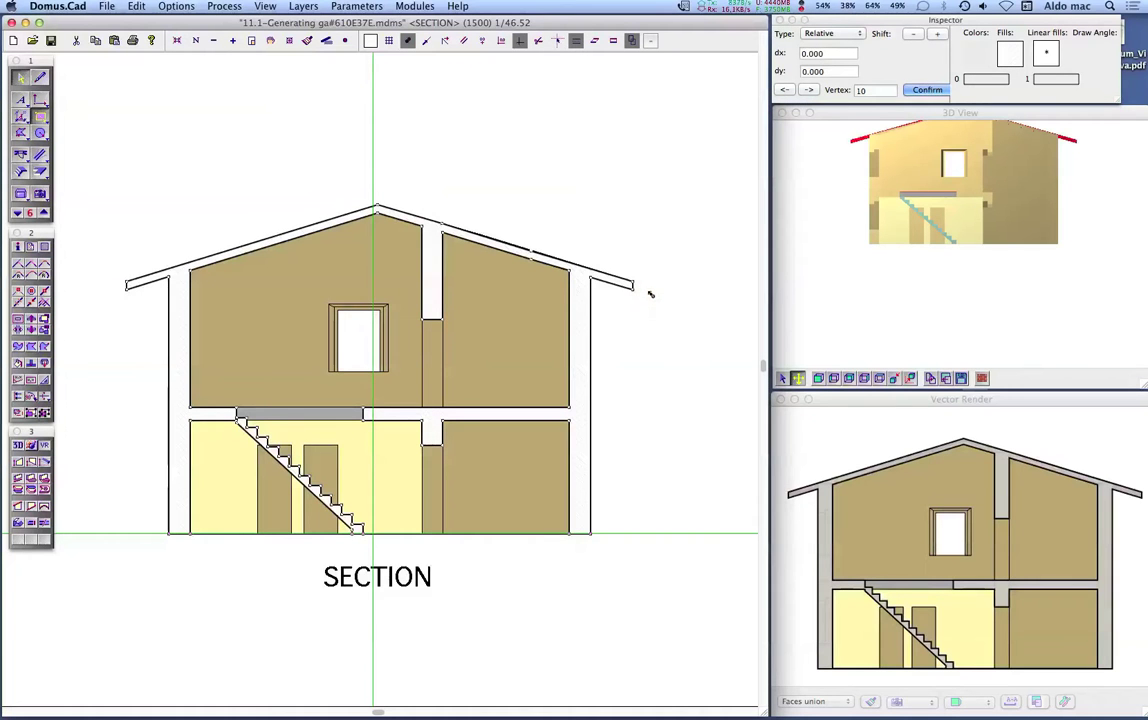
# Step: Set the fill colour of the section's cut walls, floor and roof to the first palette colour, black, so the hatch shows
pyautogui.click(1010, 58)
pyautogui.click(940, 51)
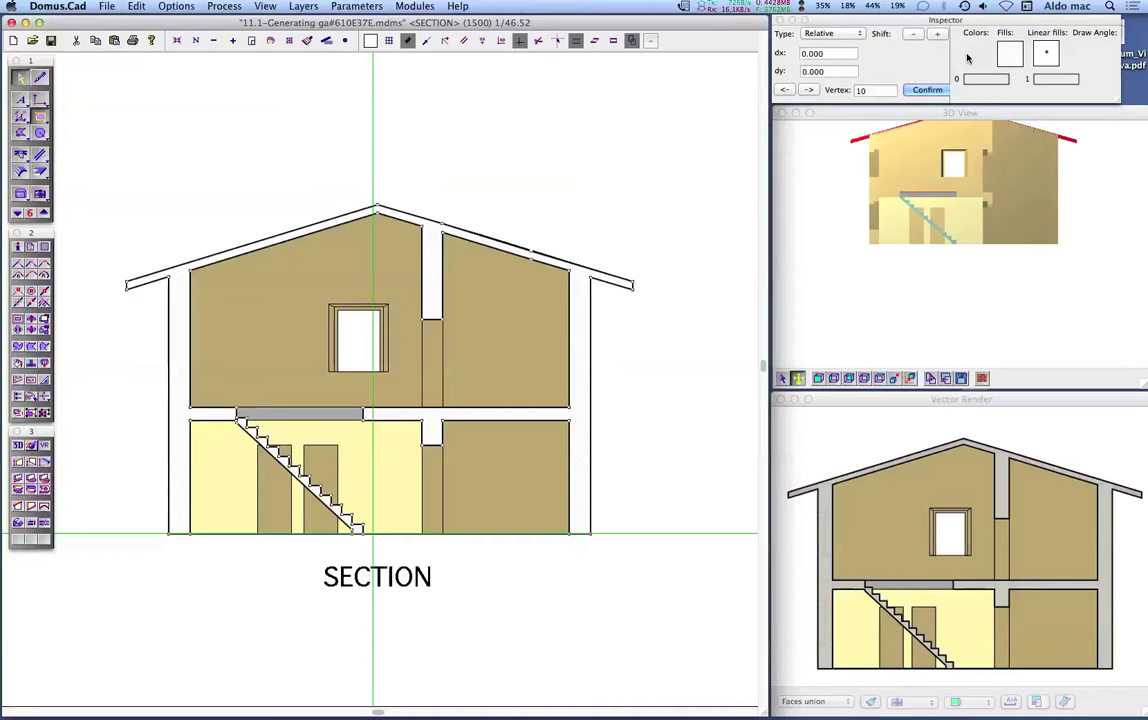
pyautogui.click(969, 58)
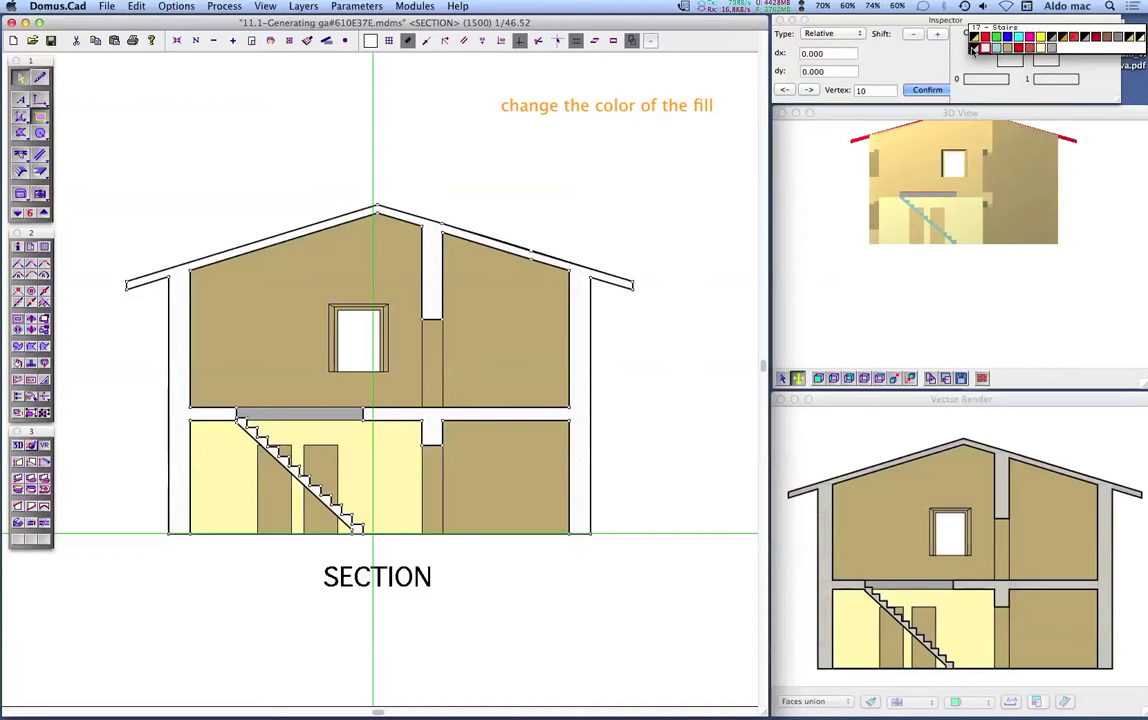
pyautogui.click(974, 40)
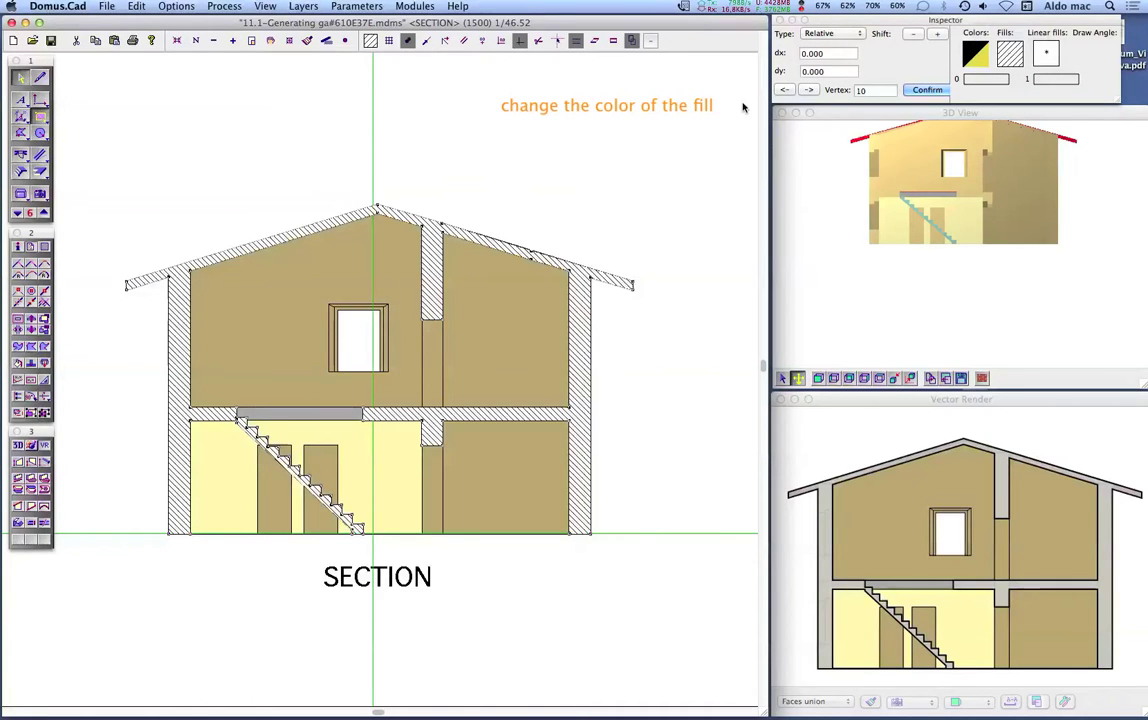
pyautogui.click(549, 155)
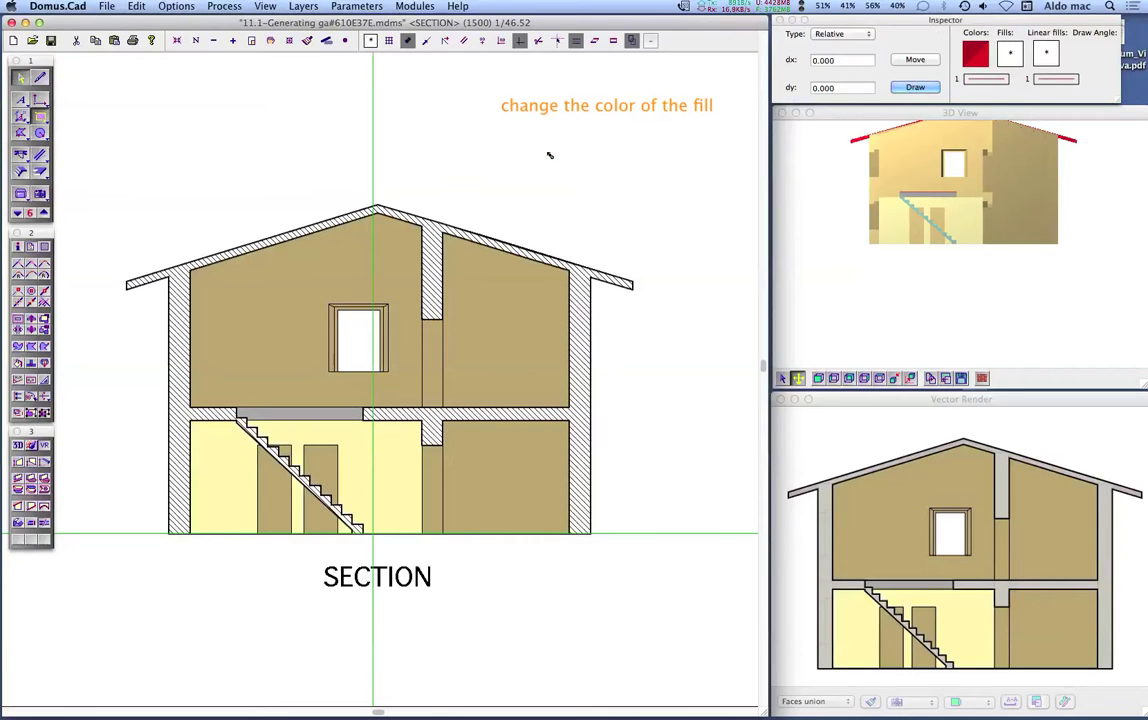
# Step: Change the fill colour of the background wall surfaces right of the inner wall, on both floors, to grey
pyautogui.click(461, 425)
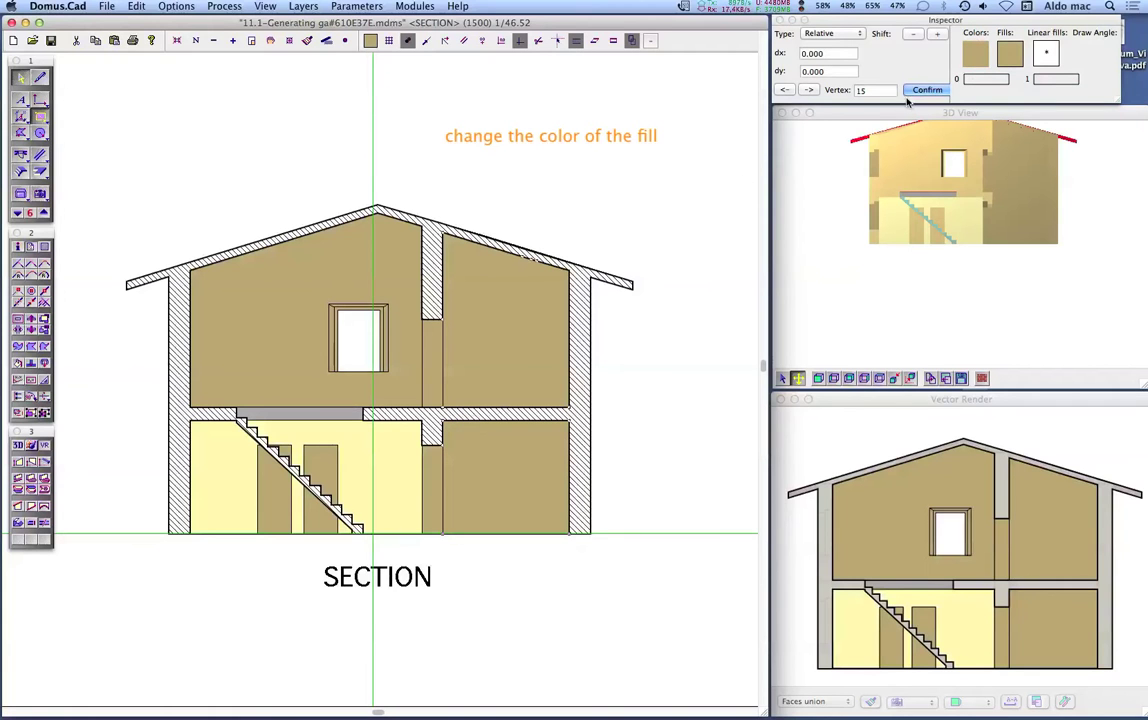
pyautogui.click(973, 55)
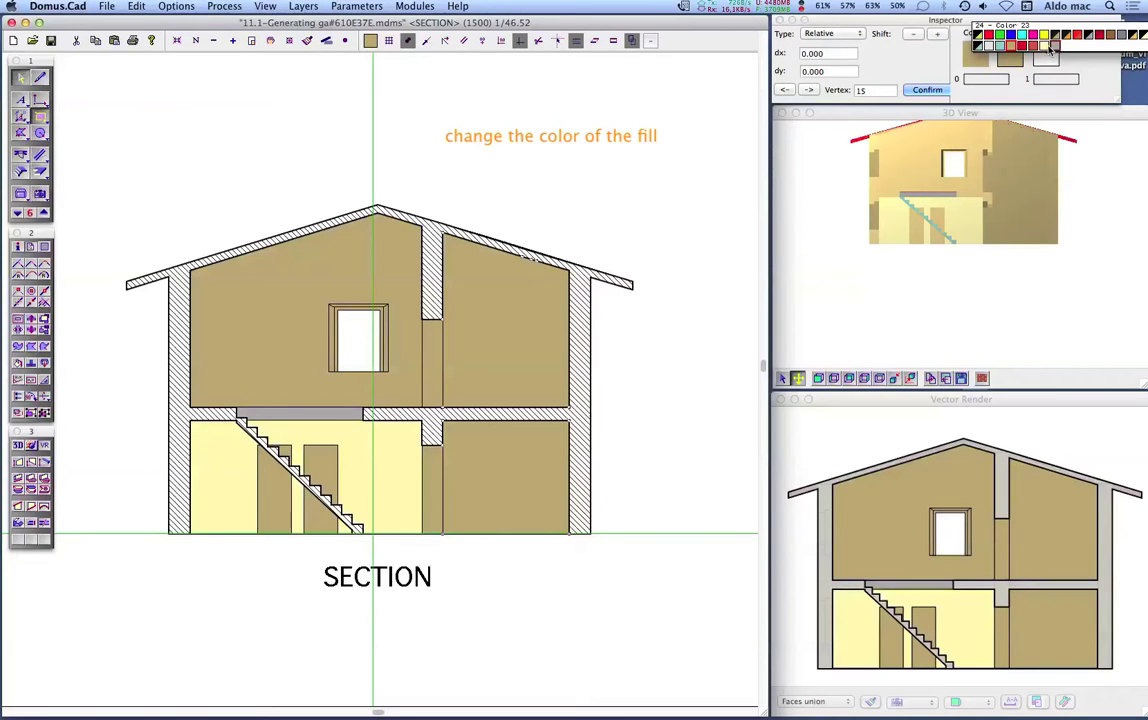
pyautogui.click(1054, 49)
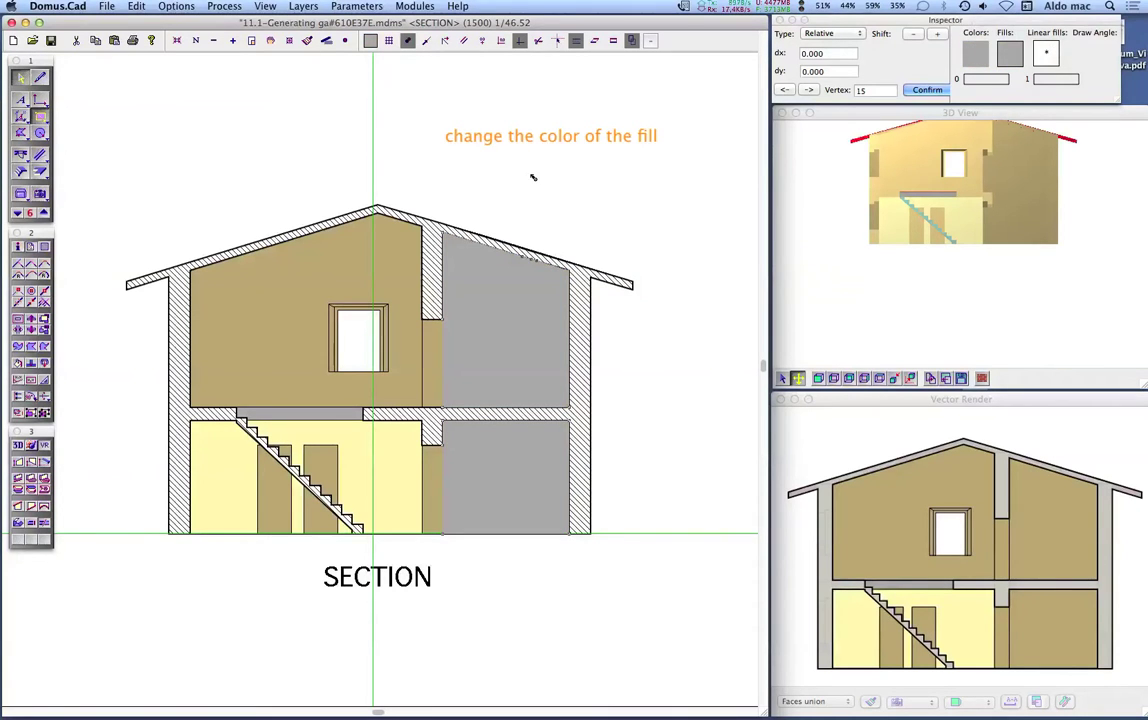
pyautogui.click(488, 168)
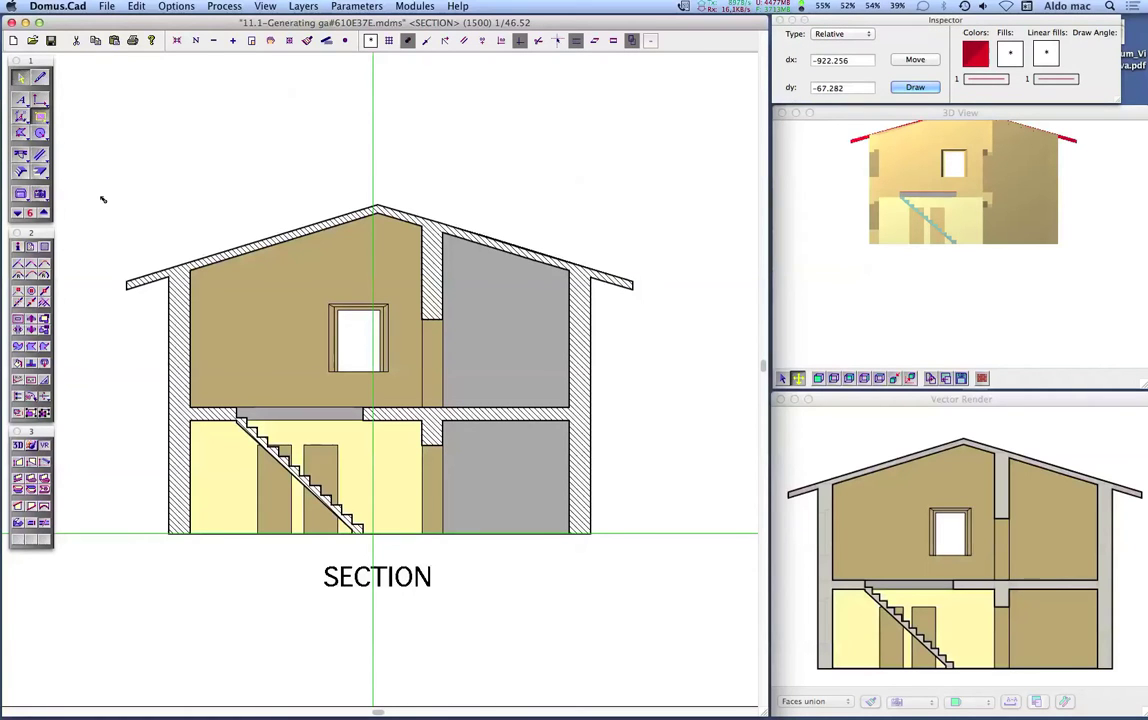
# Step: Delete all the fills in the section drawing, leaving its linework and title
pyautogui.moveTo(88, 177); pyautogui.dragTo(656, 577)
pyautogui.rightClick(650, 578)
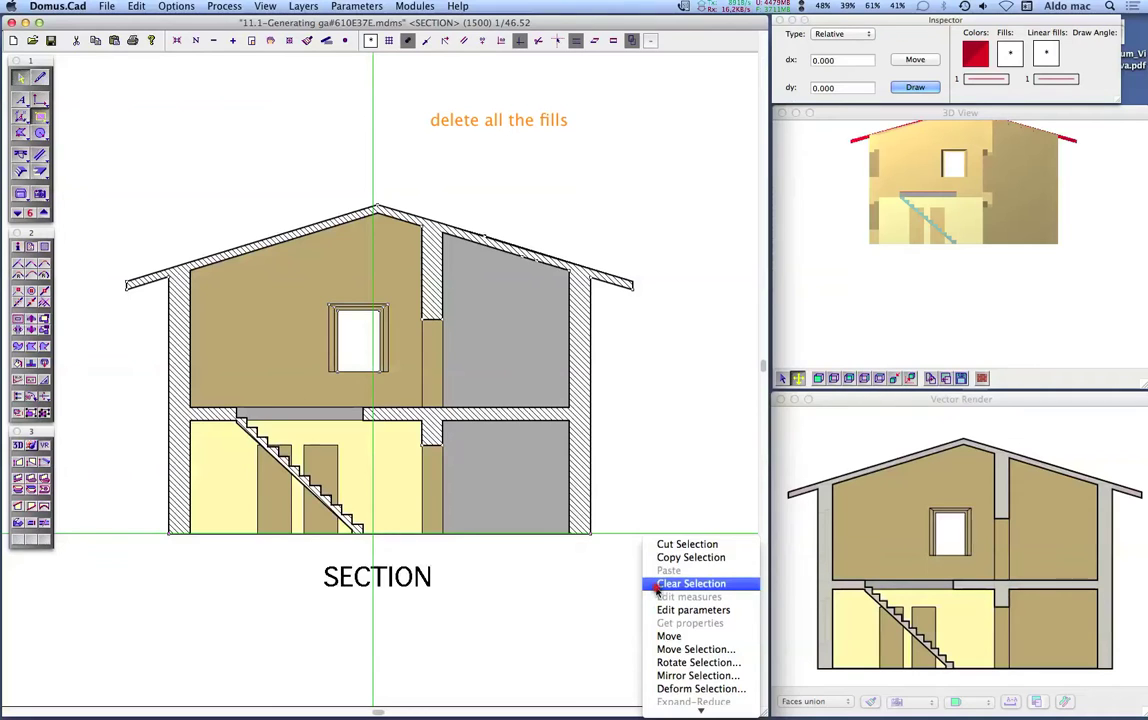
pyautogui.click(690, 584)
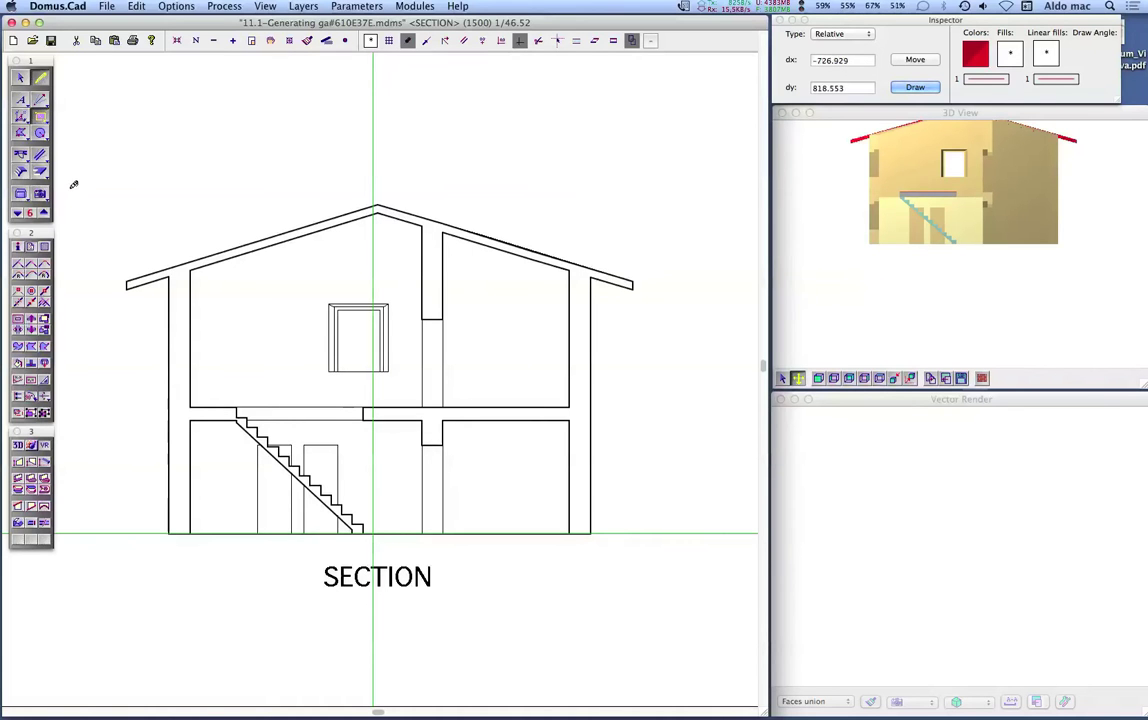
# Step: Make 01 Ground Floor (0) the active layer, choosing it from the used layers
pyautogui.keyDown('super'); pyautogui.click(32, 214); pyautogui.keyUp('super')
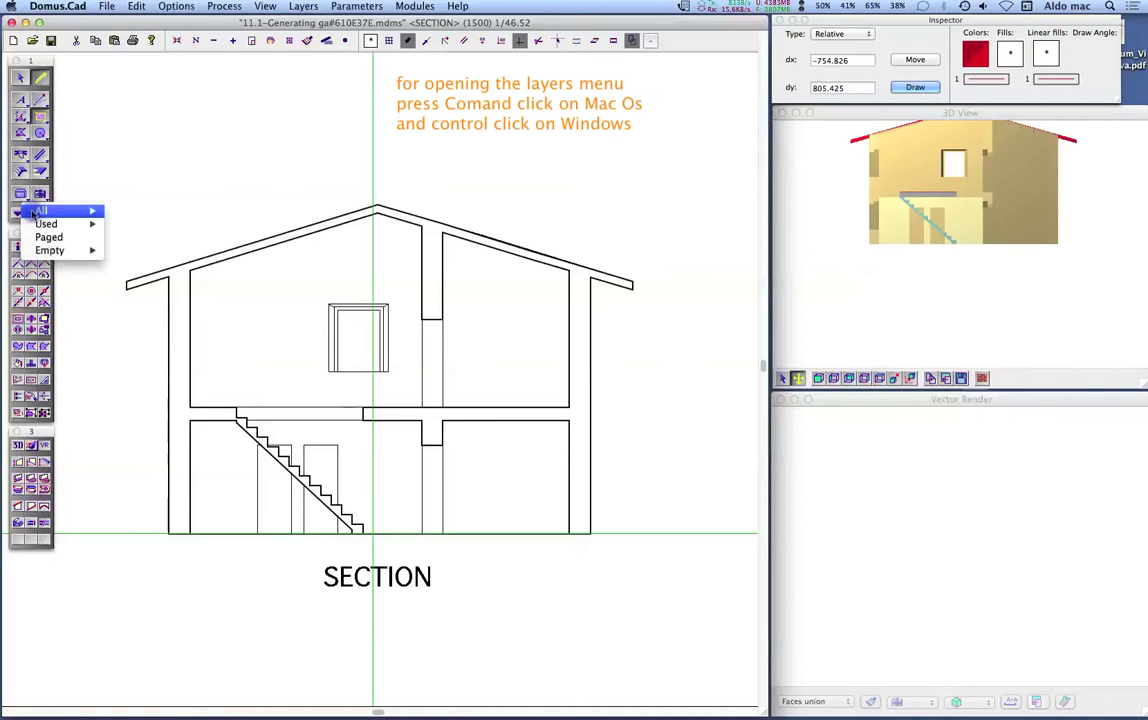
pyautogui.moveTo(43, 227)
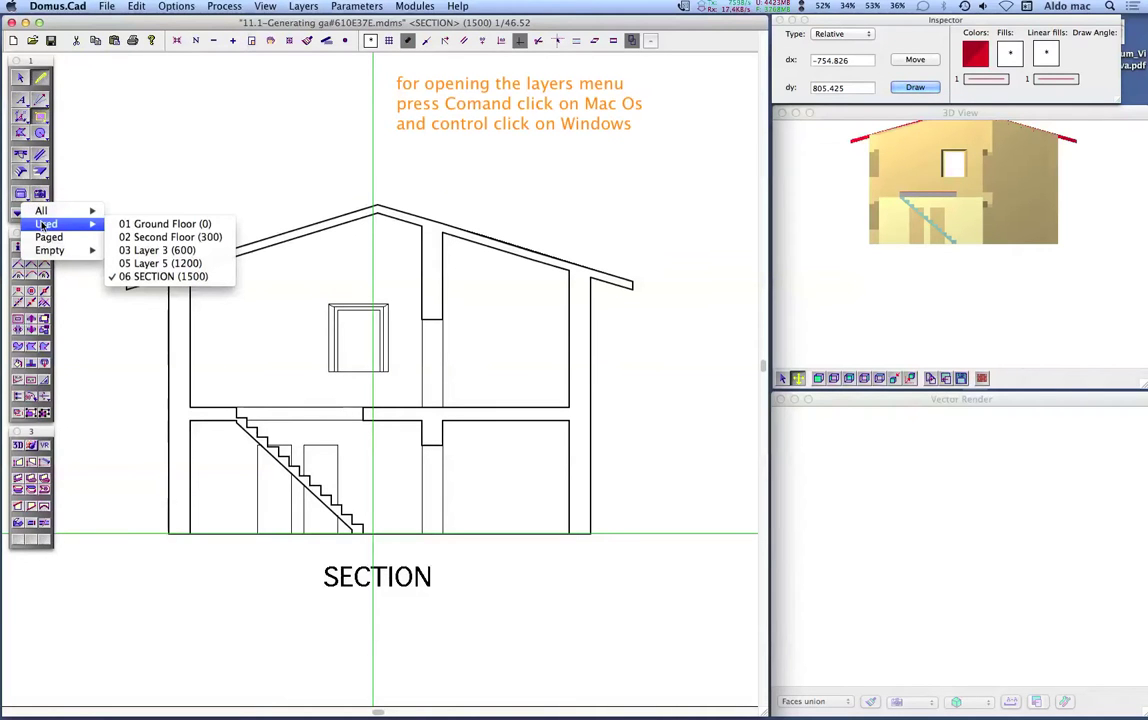
pyautogui.click(141, 227)
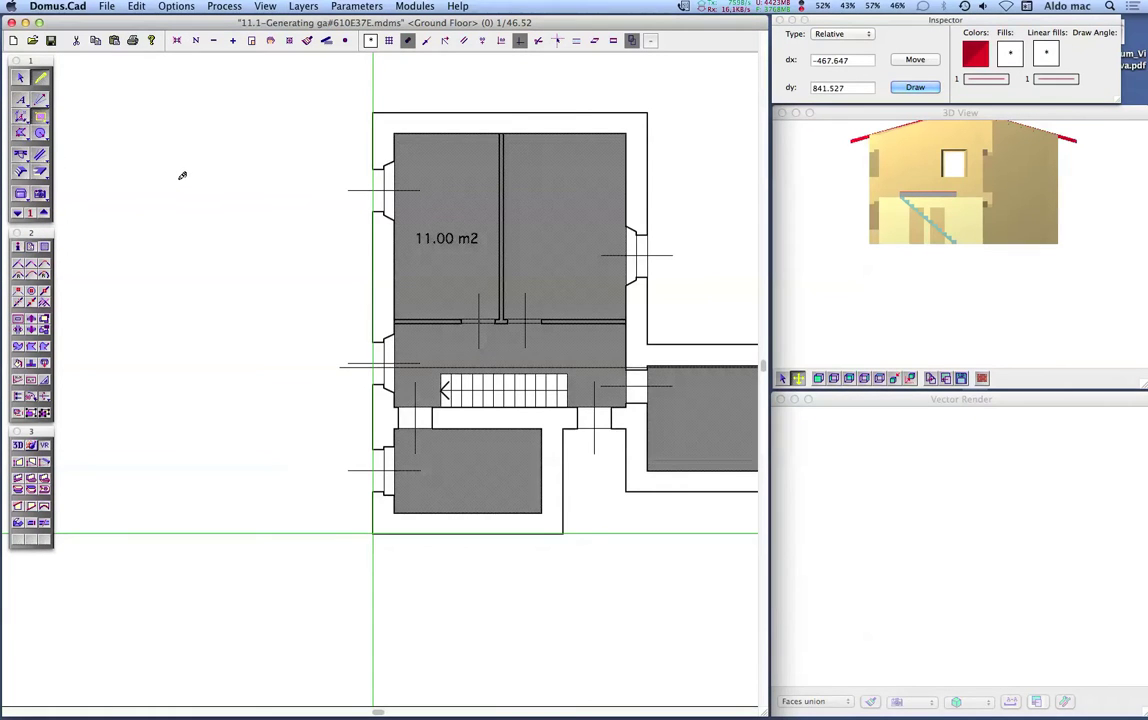
# Step: Remove the fill from all floor surfaces in the ground floor plan using the No Fill option
pyautogui.hscroll(5, 182, 175)
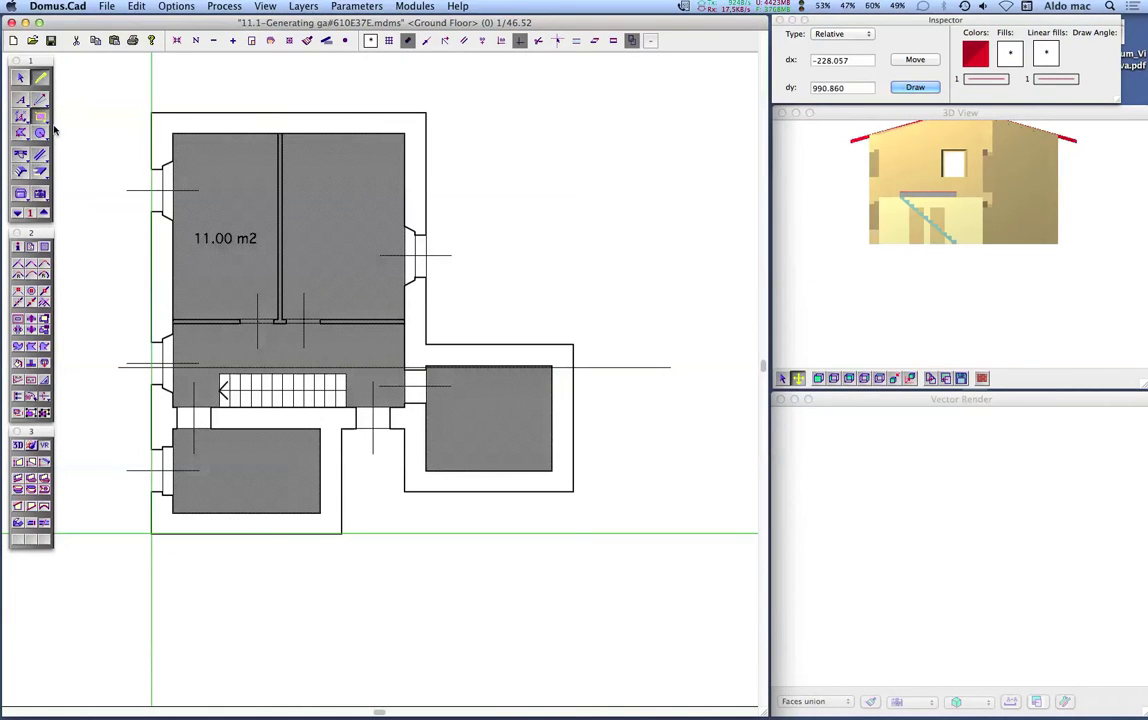
pyautogui.moveTo(43, 172); pyautogui.dragTo(42, 172)
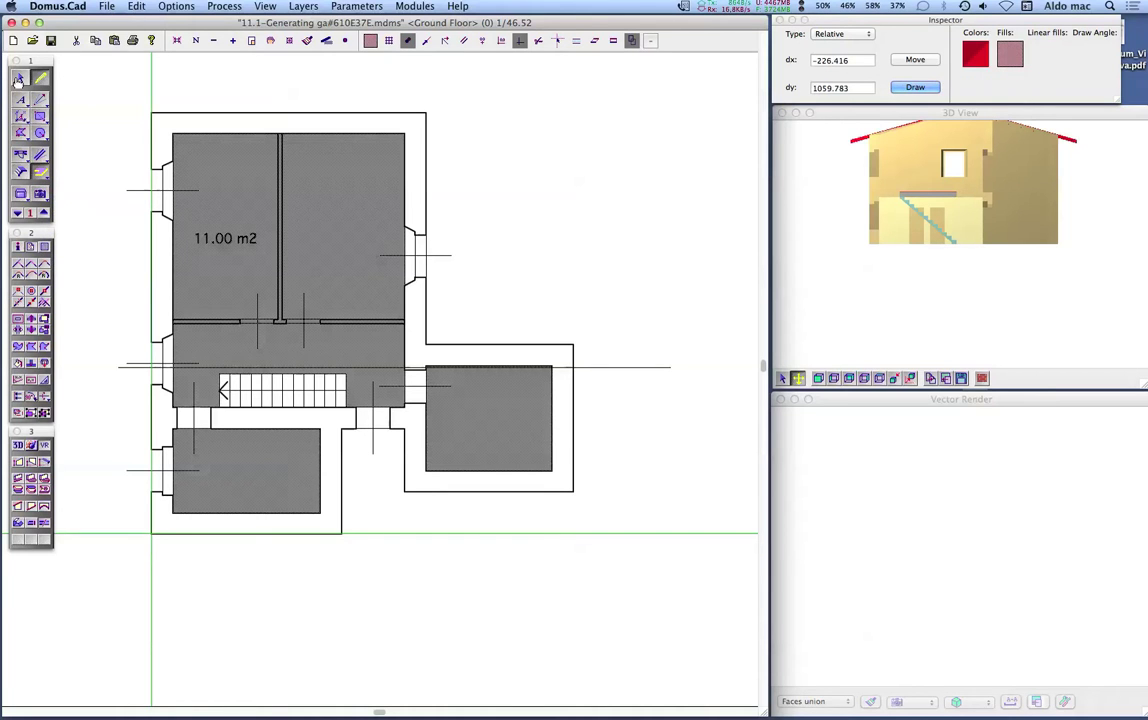
pyautogui.moveTo(113, 97); pyautogui.dragTo(618, 622)
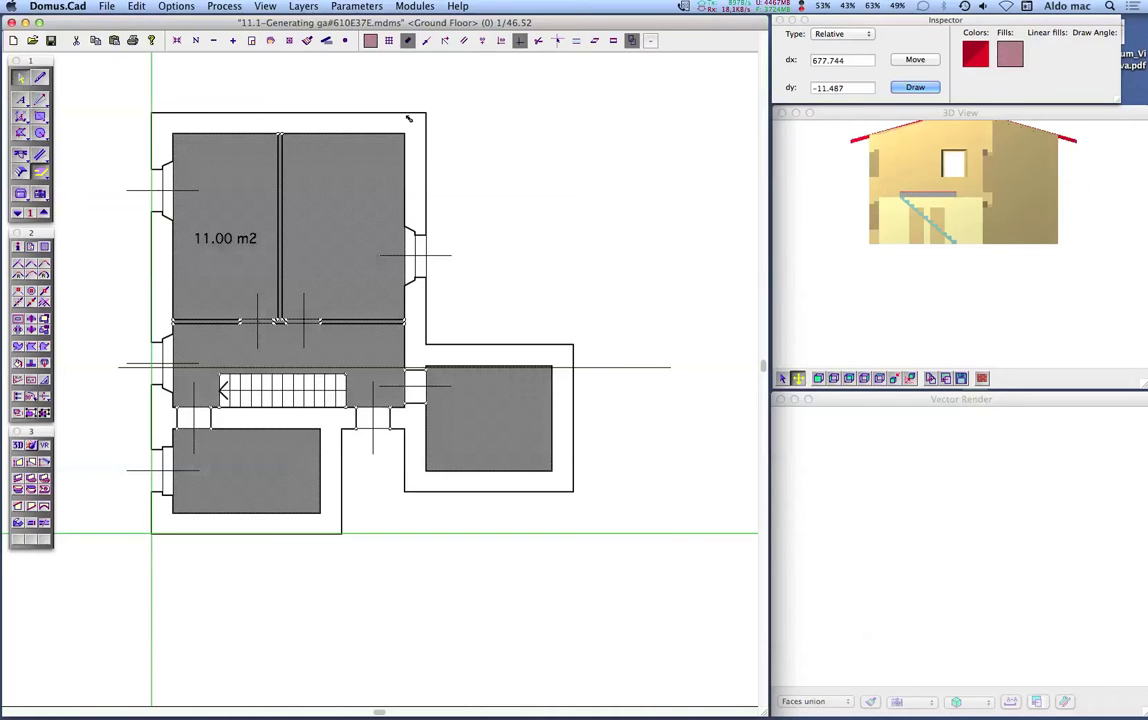
pyautogui.click(371, 41)
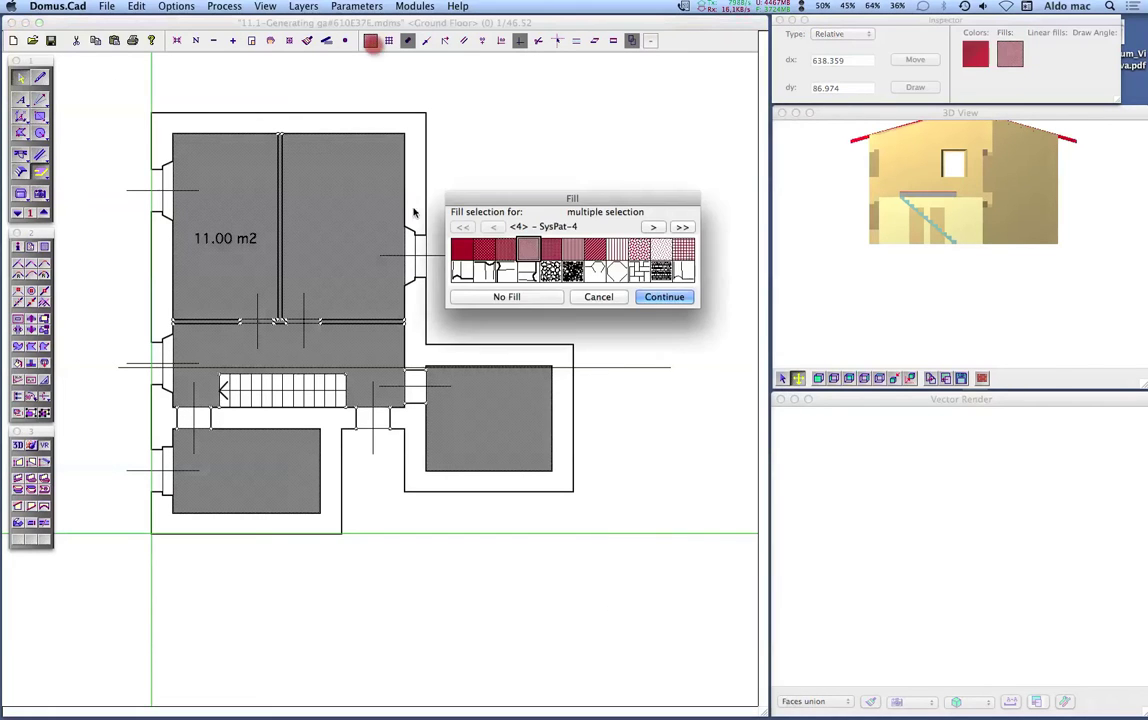
pyautogui.click(470, 297)
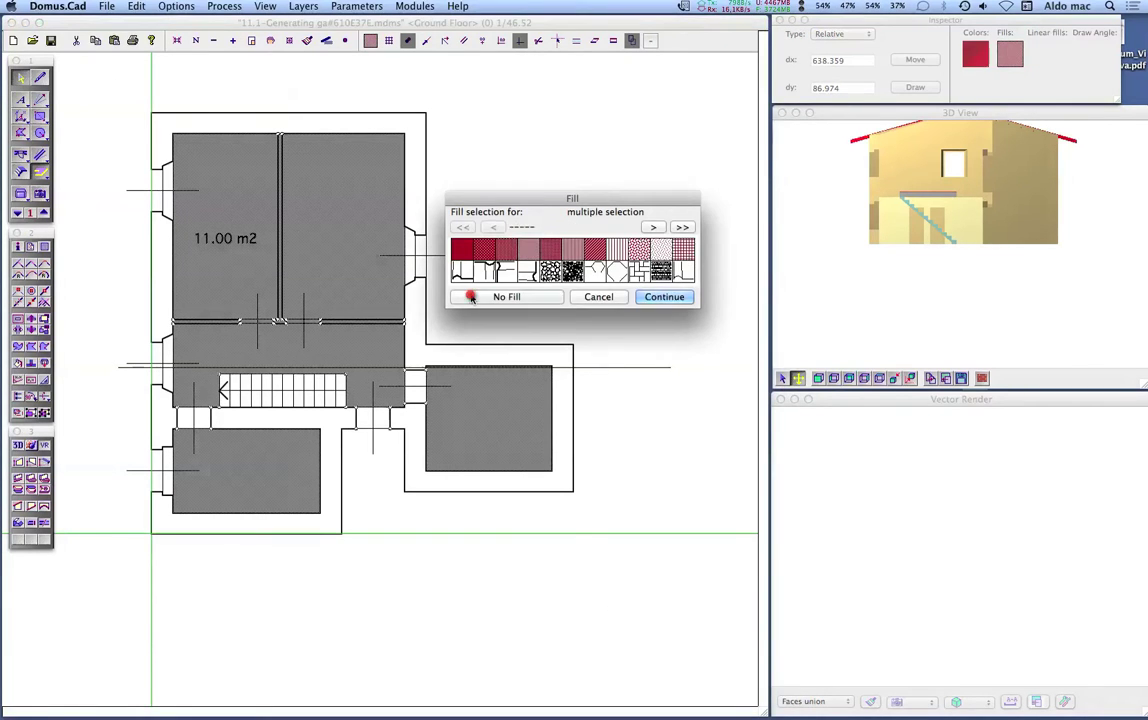
pyautogui.click(662, 297)
# Step: Configure a Perspective camera with camera height 180, point-of-interest height 250 and a minimum distance of 10
pyautogui.scroll(-5, 660, 301)
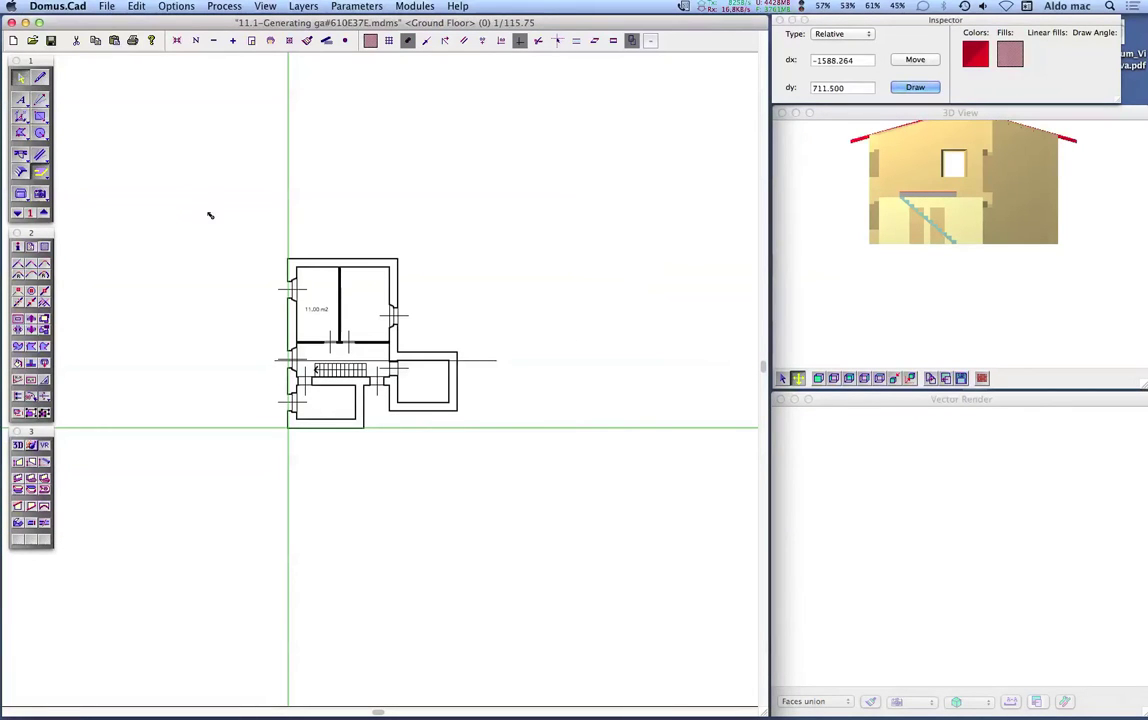
pyautogui.click(44, 196)
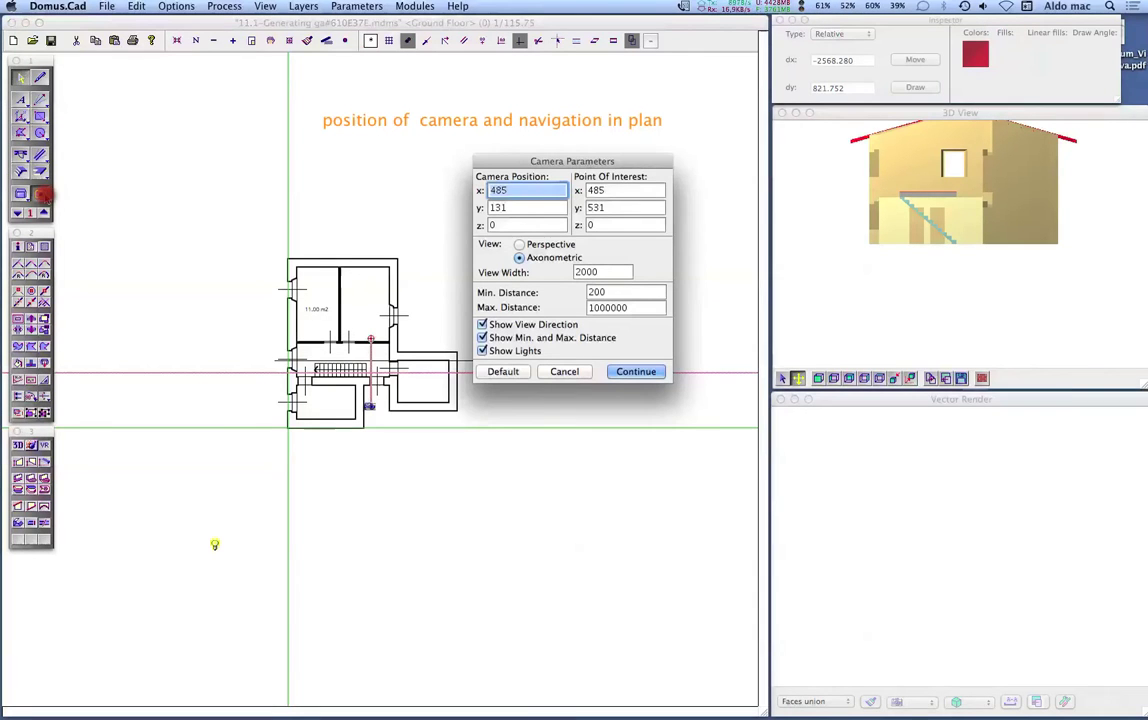
pyautogui.press('Tab')
pyautogui.press('Tab')
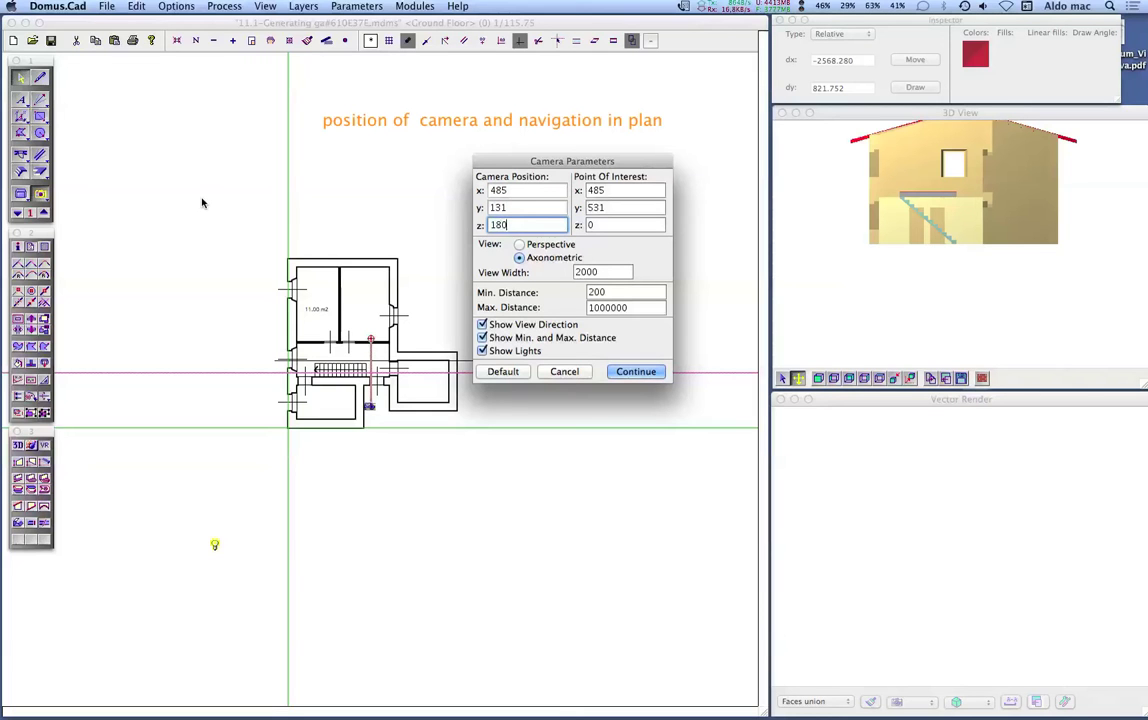
pyautogui.press('Tab')
pyautogui.press('Tab')
pyautogui.press('Tab')
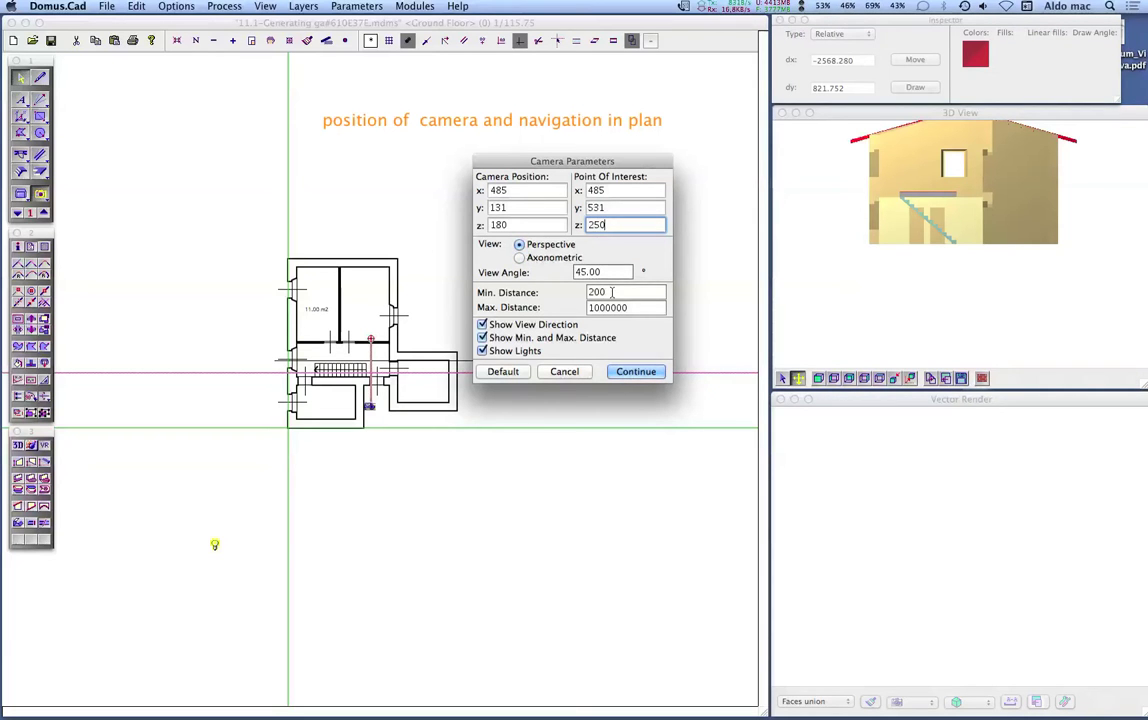
pyautogui.moveTo(612, 292); pyautogui.dragTo(544, 291)
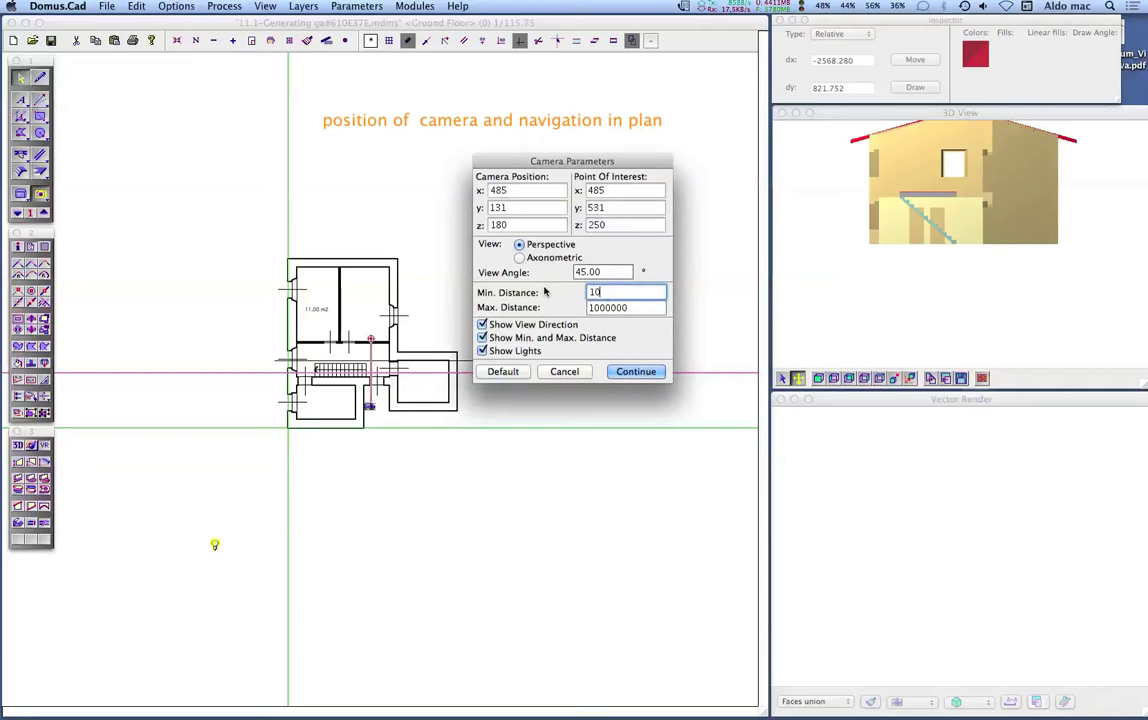
pyautogui.write('10')
pyautogui.click(622, 372)
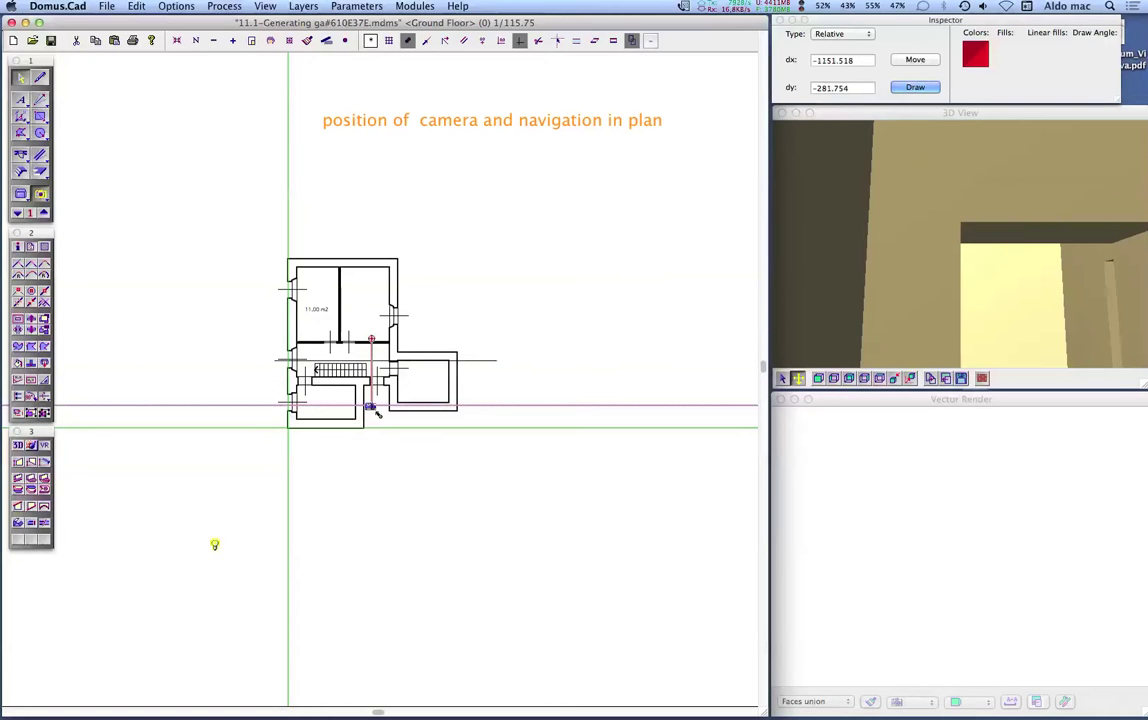
# Step: Move the camera in plan away from the building to view its facade, and bring it back close in front of the entrance
pyautogui.moveTo(376, 416); pyautogui.dragTo(372, 556)
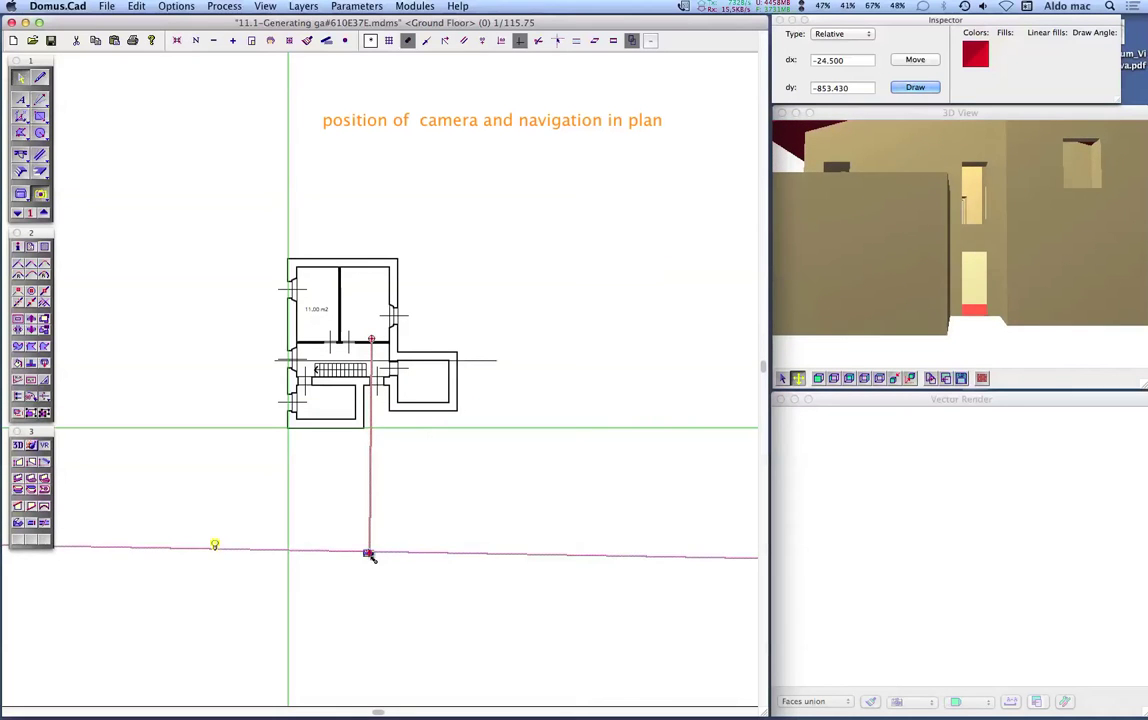
pyautogui.click(369, 551)
pyautogui.scroll(-3, 525, 453)
pyautogui.moveTo(369, 446); pyautogui.dragTo(381, 511)
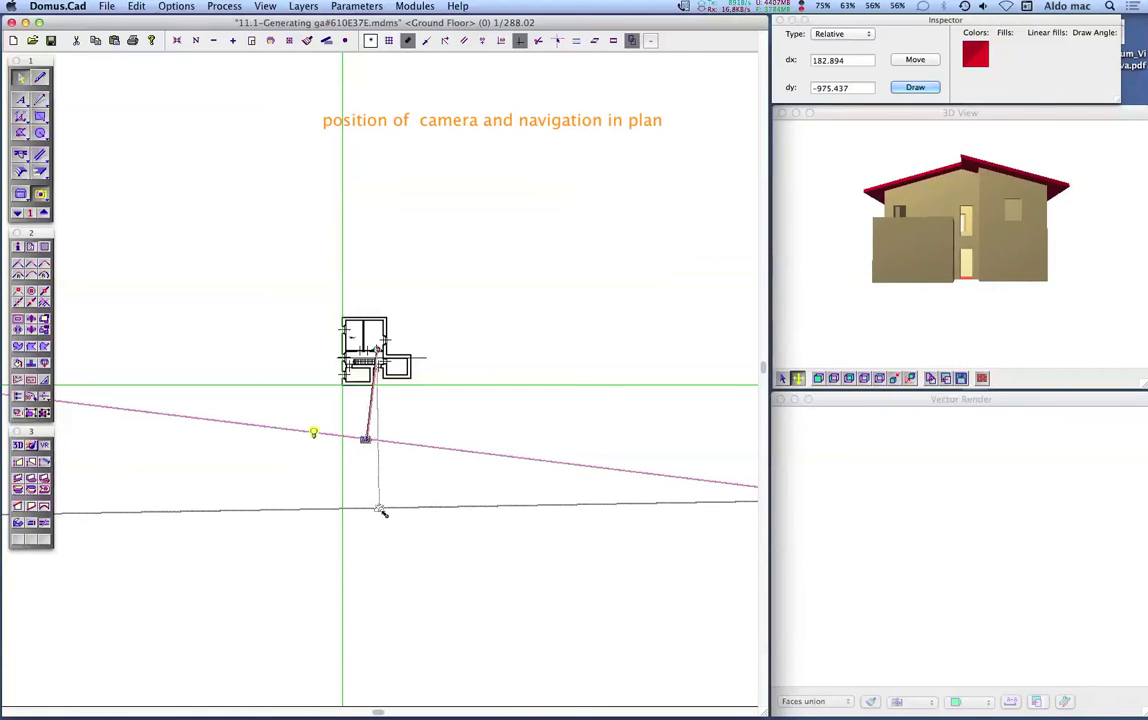
pyautogui.click(381, 511)
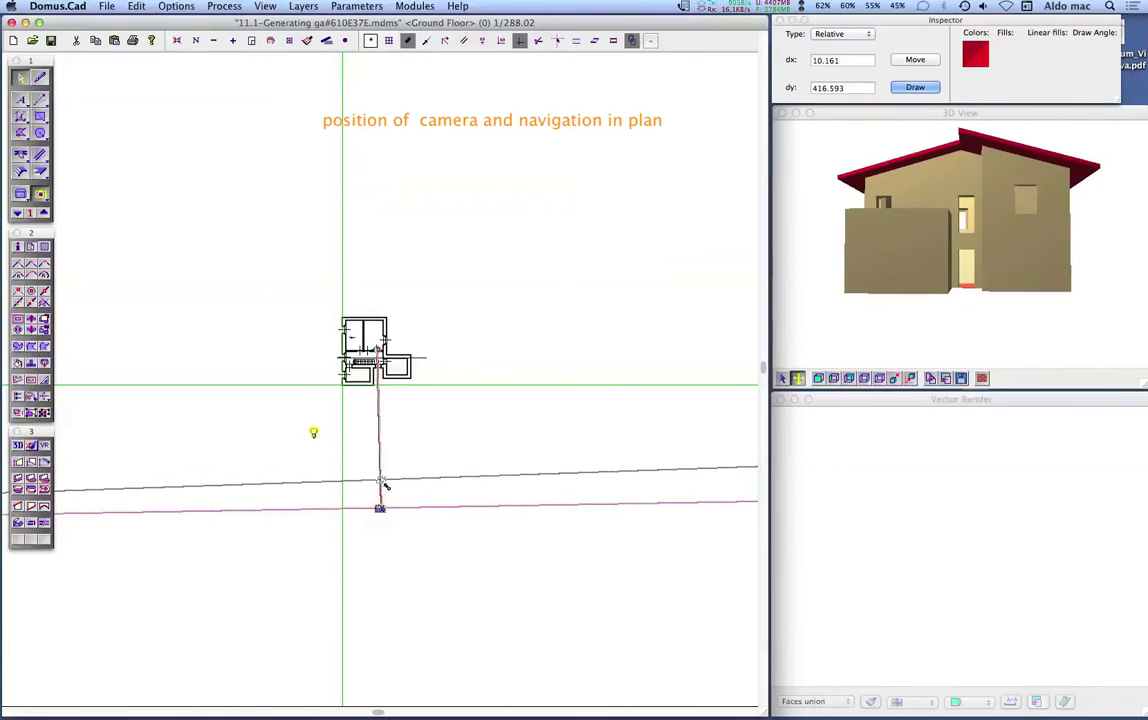
pyautogui.moveTo(384, 476); pyautogui.dragTo(381, 398)
pyautogui.scroll(5, 465, 483)
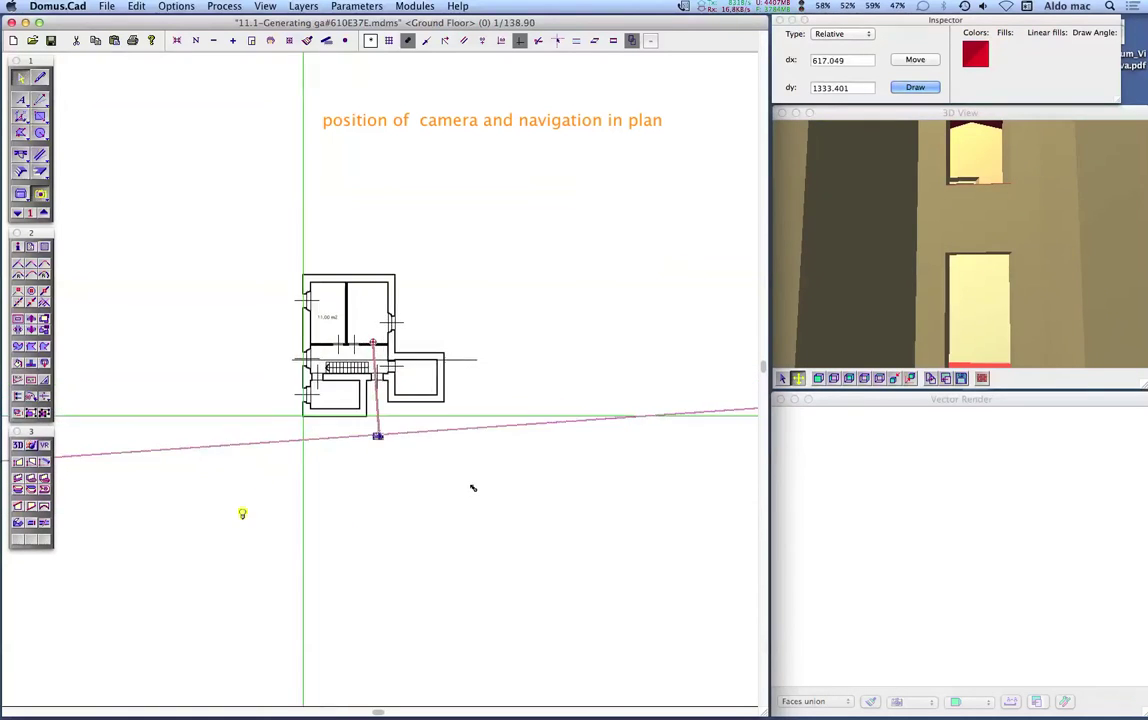
pyautogui.scroll(2, 465, 483)
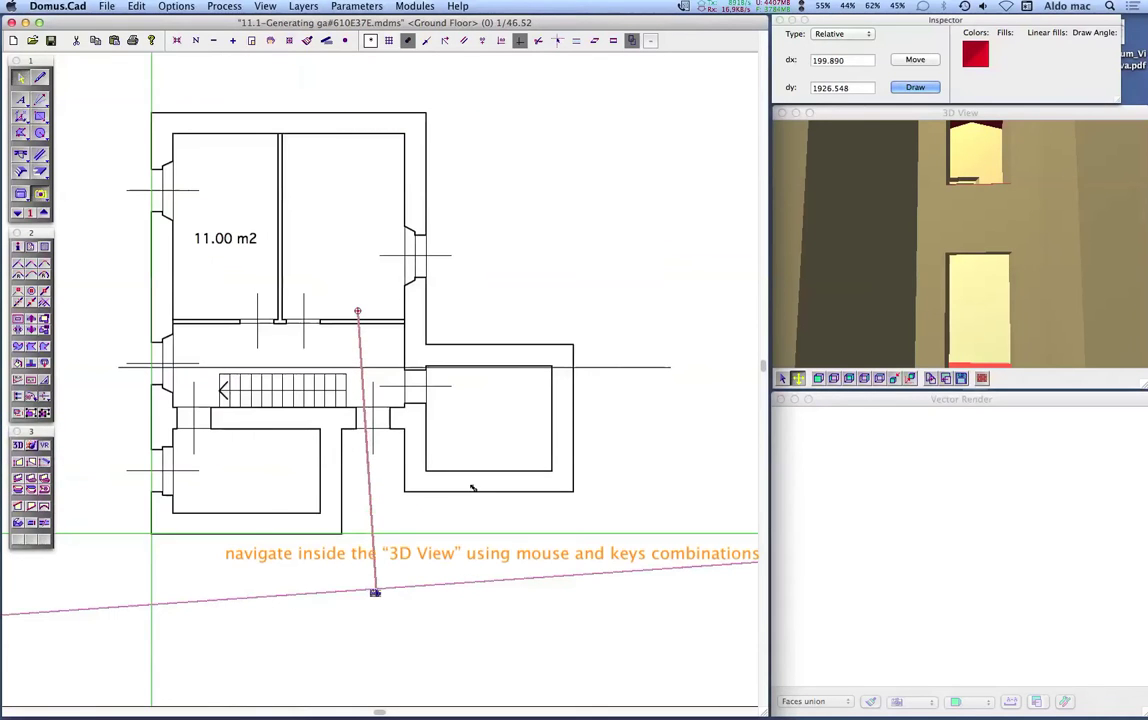
# Step: Enlarge the 3D View to walk through the house past the staircase and back outside to see the whole building, then restore its size
pyautogui.click(826, 351)
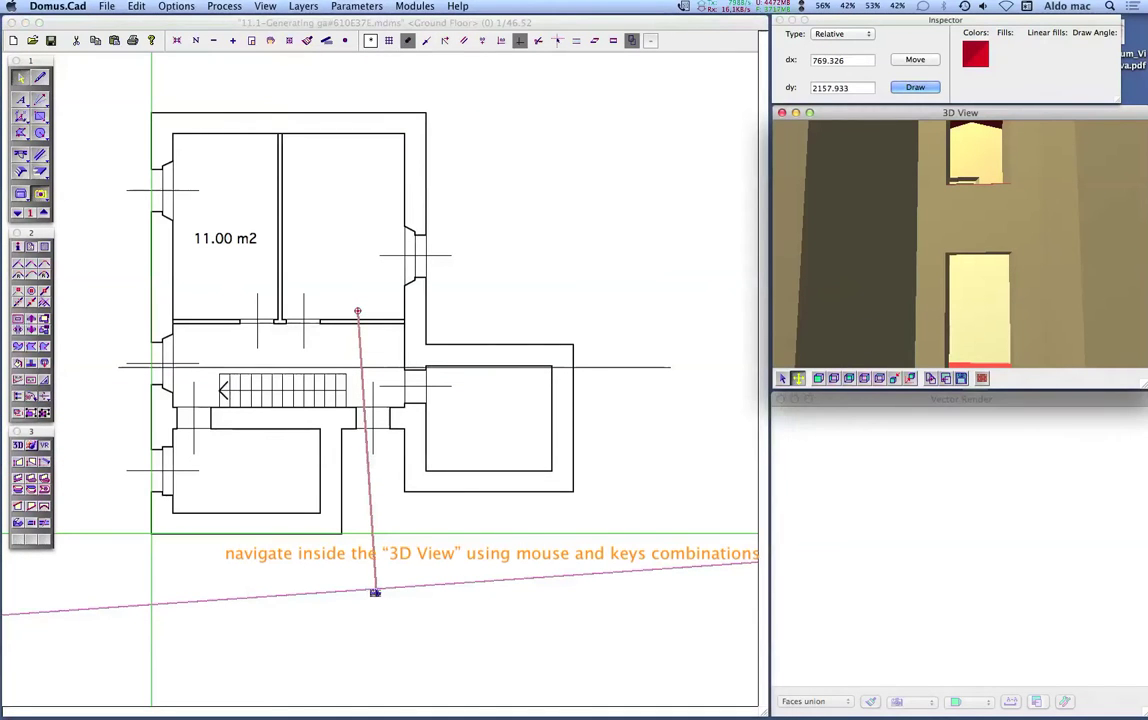
pyautogui.click(810, 113)
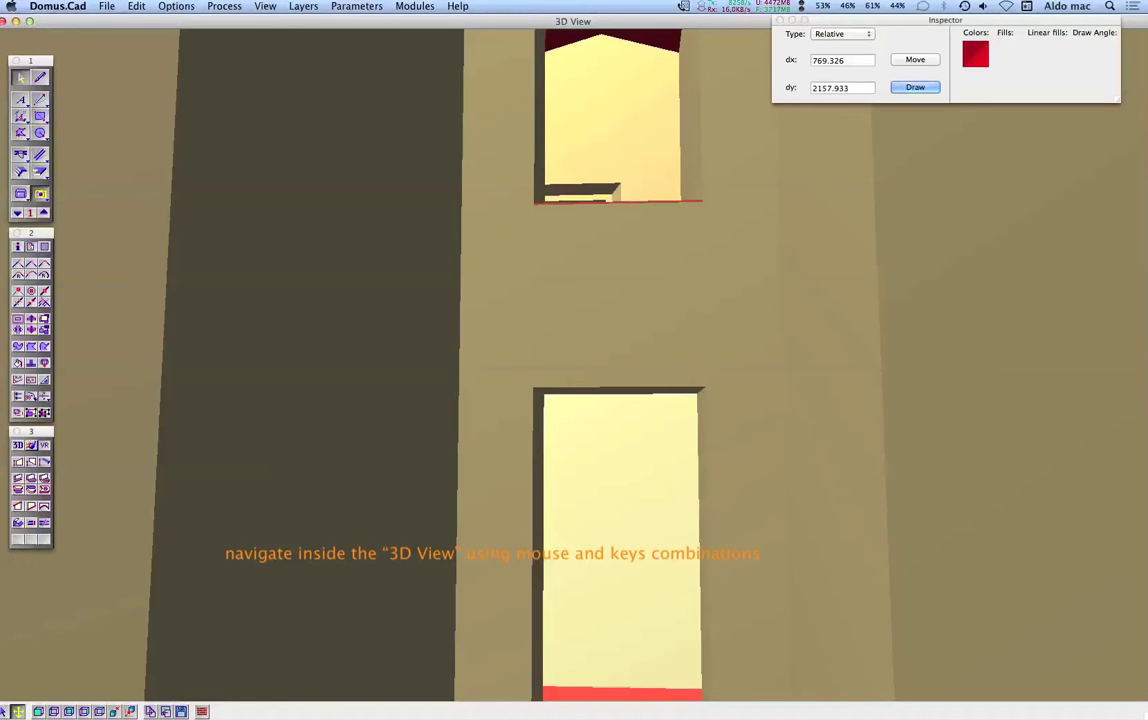
pyautogui.moveTo(602, 423); pyautogui.dragTo(469, 407)
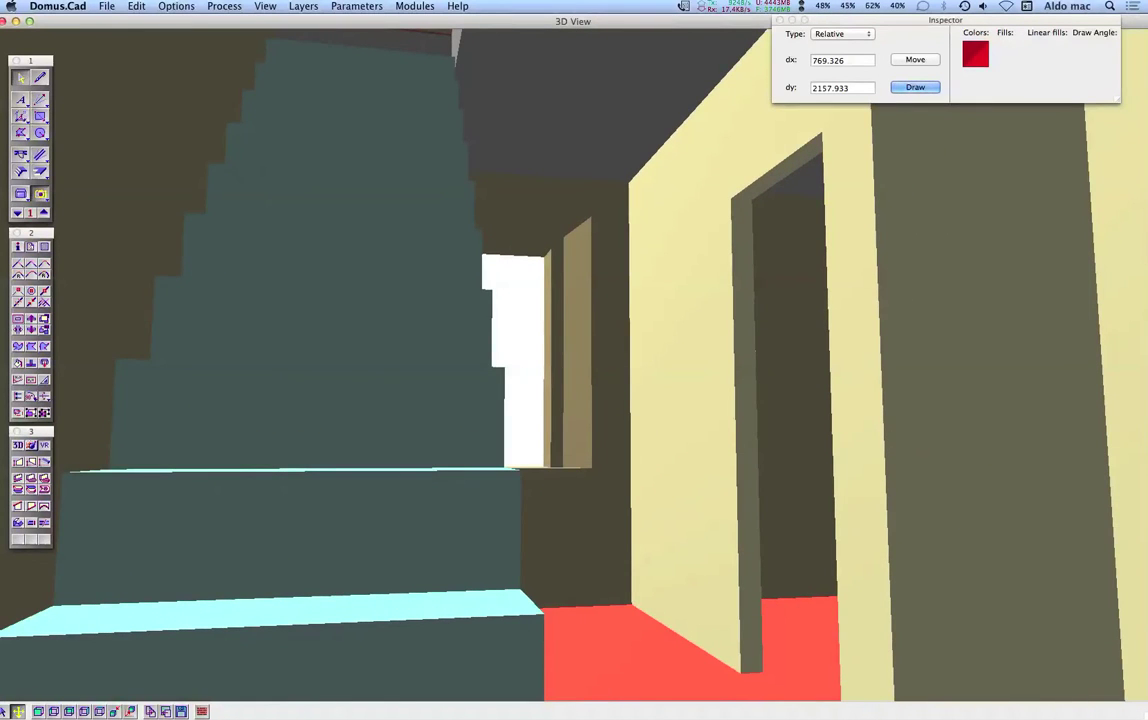
pyautogui.moveTo(402, 429); pyautogui.dragTo(510, 479)
pyautogui.moveTo(577, 370); pyautogui.dragTo(615, 423)
pyautogui.moveTo(574, 459); pyautogui.dragTo(574, 492)
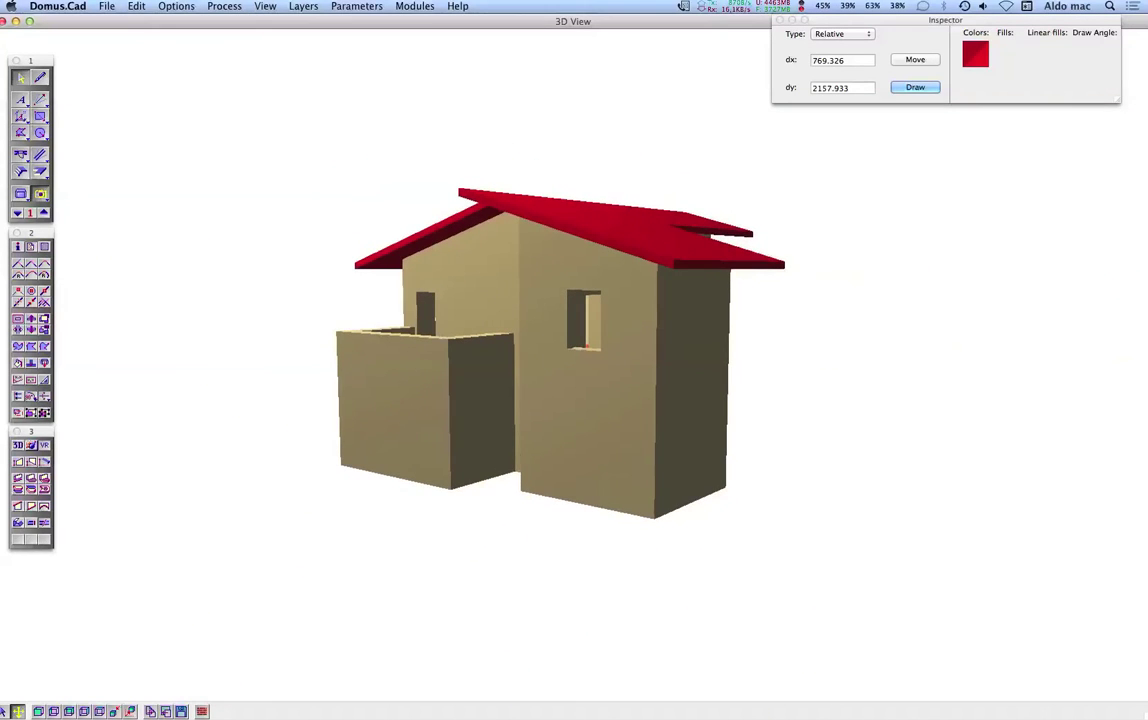
pyautogui.click(28, 20)
# Step: Move the point of interest onto the staircase in plan and place the camera outside, beyond the building's lower-left corner
pyautogui.click(484, 180)
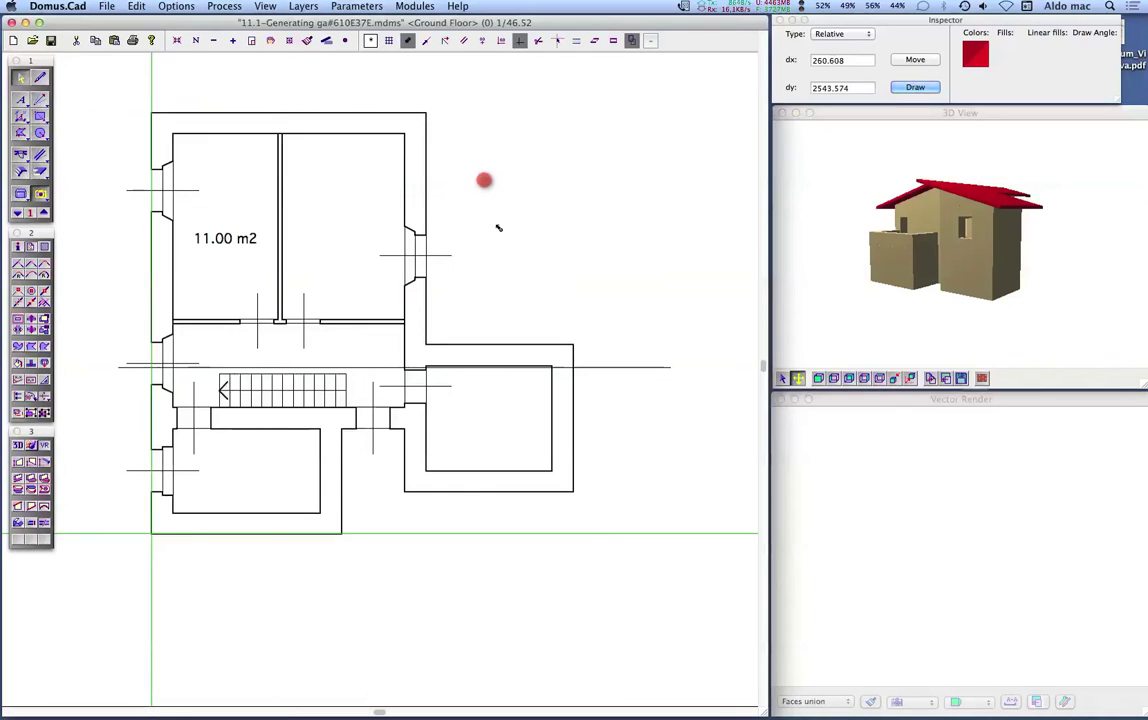
pyautogui.scroll(-3, 497, 228)
pyautogui.scroll(-1, 495, 232)
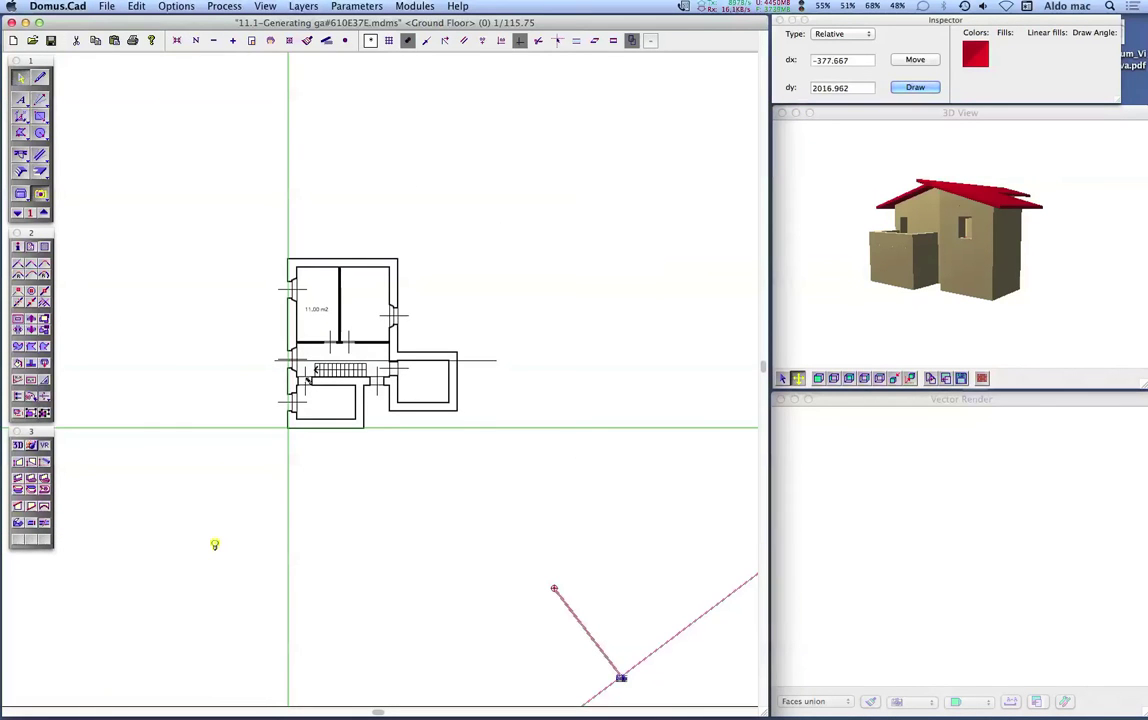
pyautogui.moveTo(554, 589)
pyautogui.mouseDown()
pyautogui.moveTo(461, 523)
pyautogui.moveTo(420, 355)
pyautogui.moveTo(352, 376)
pyautogui.mouseUp()
pyautogui.moveTo(627, 683); pyautogui.dragTo(306, 565)
pyautogui.moveTo(207, 568)
pyautogui.mouseDown()
pyautogui.moveTo(198, 562)
pyautogui.moveTo(200, 582)
pyautogui.mouseUp()
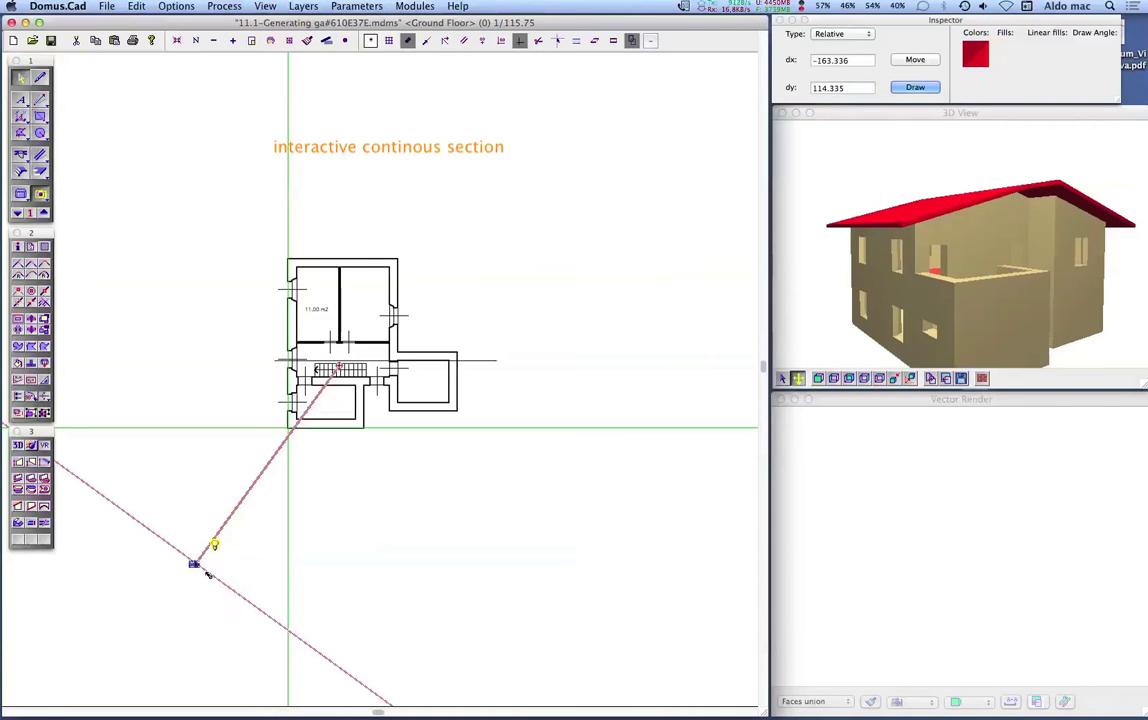
# Step: Sweep the camera's section line through the house from the lower-left and lower-right viewpoints to inspect the interior, and return it to the camera
pyautogui.moveTo(215, 570); pyautogui.dragTo(420, 406)
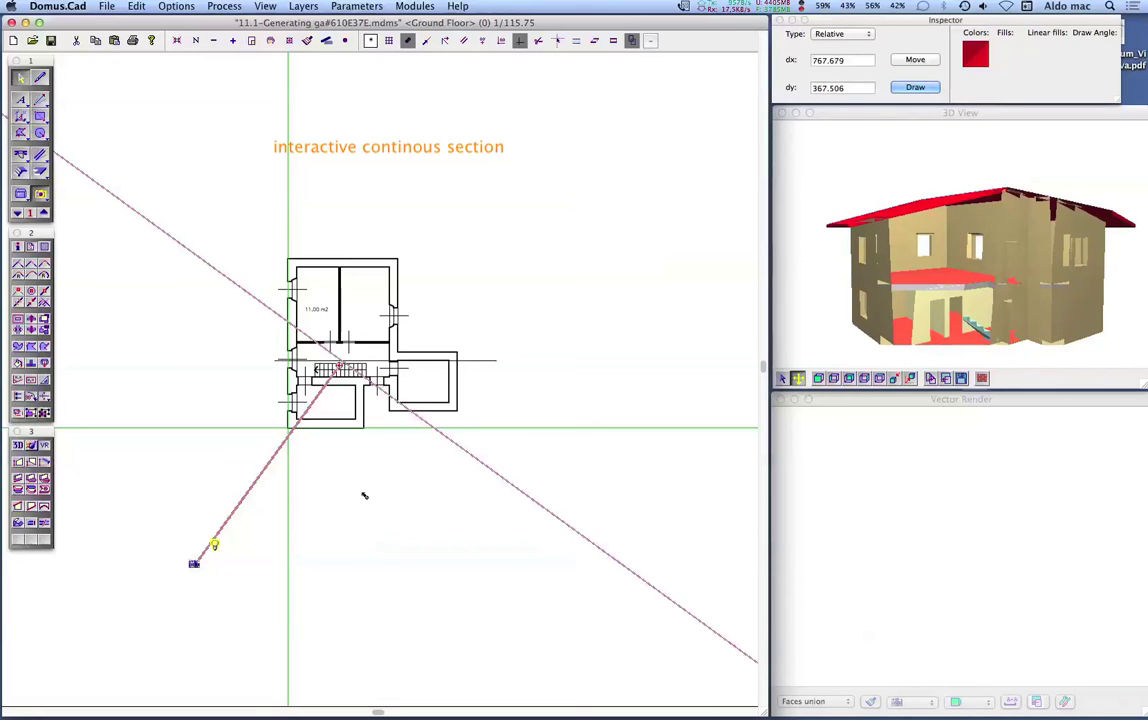
pyautogui.moveTo(195, 566); pyautogui.dragTo(572, 540)
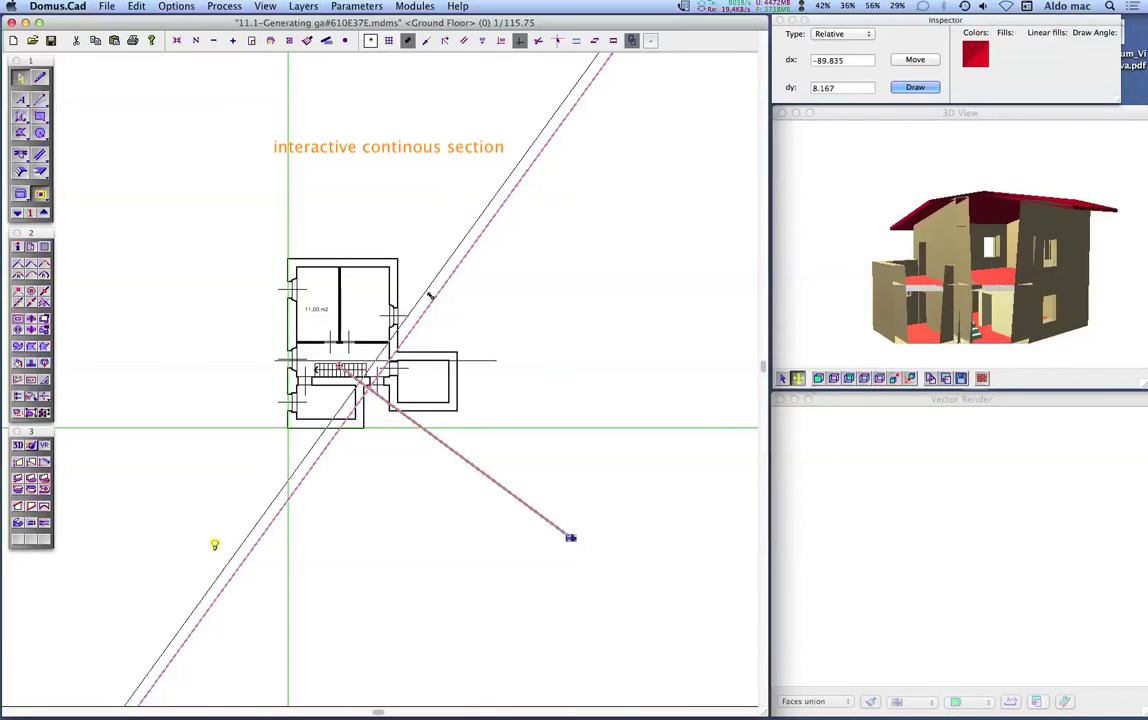
pyautogui.click(613, 485)
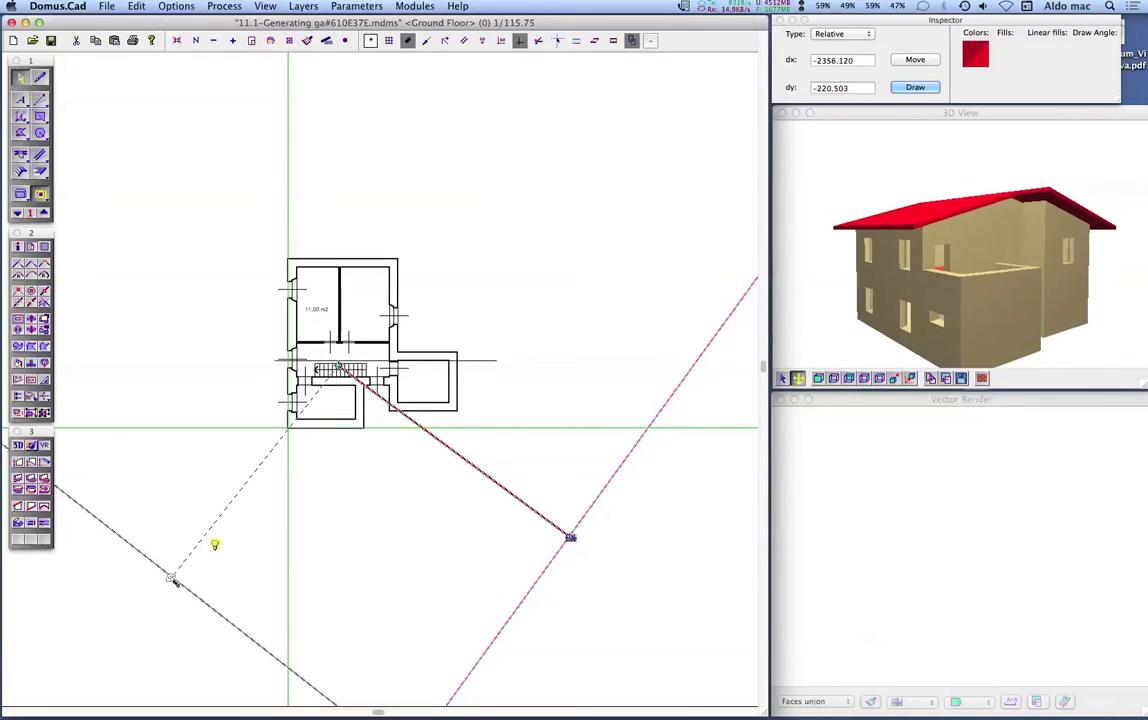
# Step: Place the camera back beyond the building's lower-left corner and generate a Faces union vector render of the exterior perspective
pyautogui.click(172, 577)
pyautogui.click(990, 620)
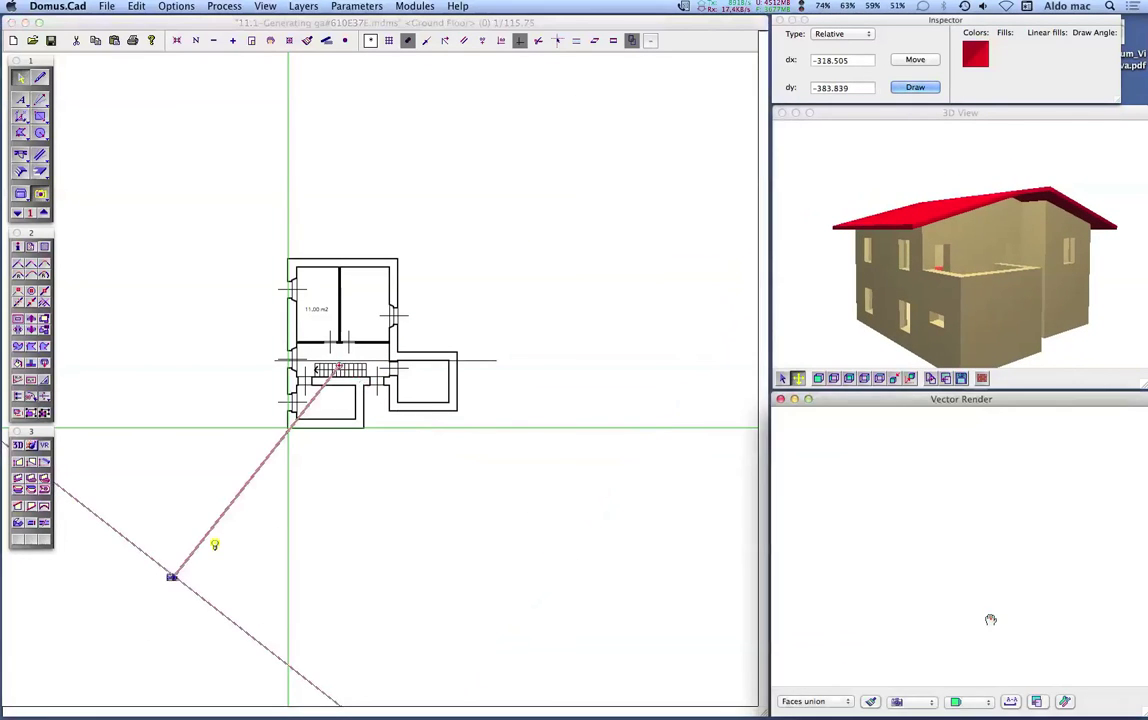
pyautogui.click(871, 702)
pyautogui.click(660, 270)
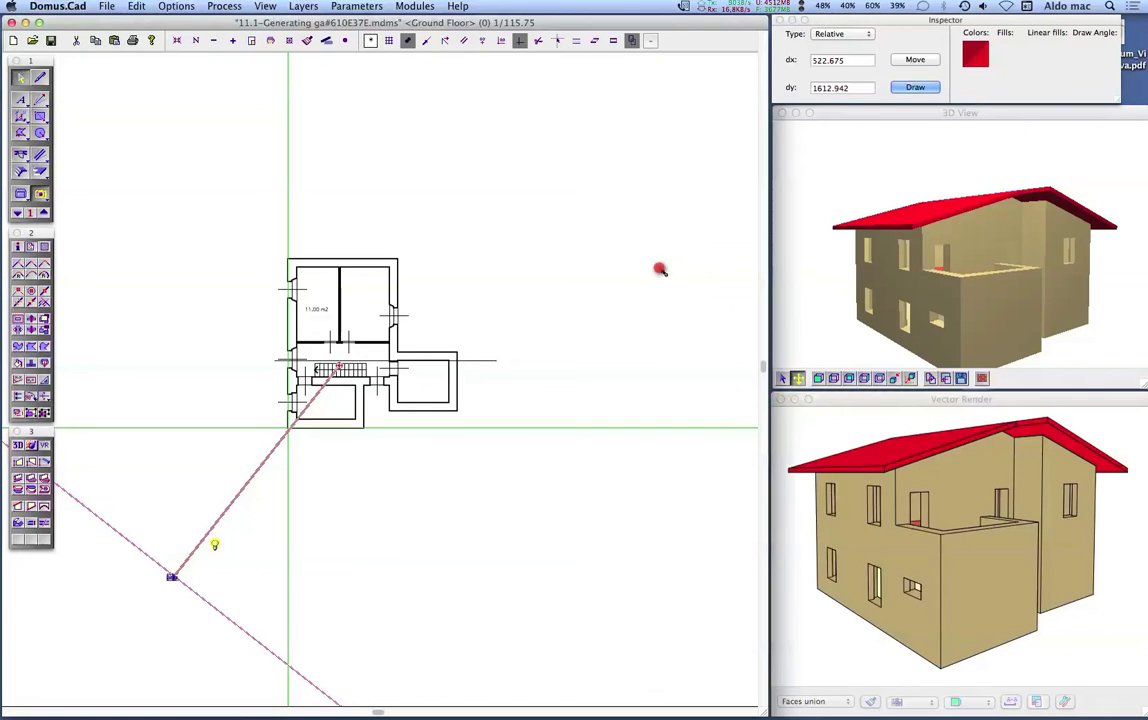